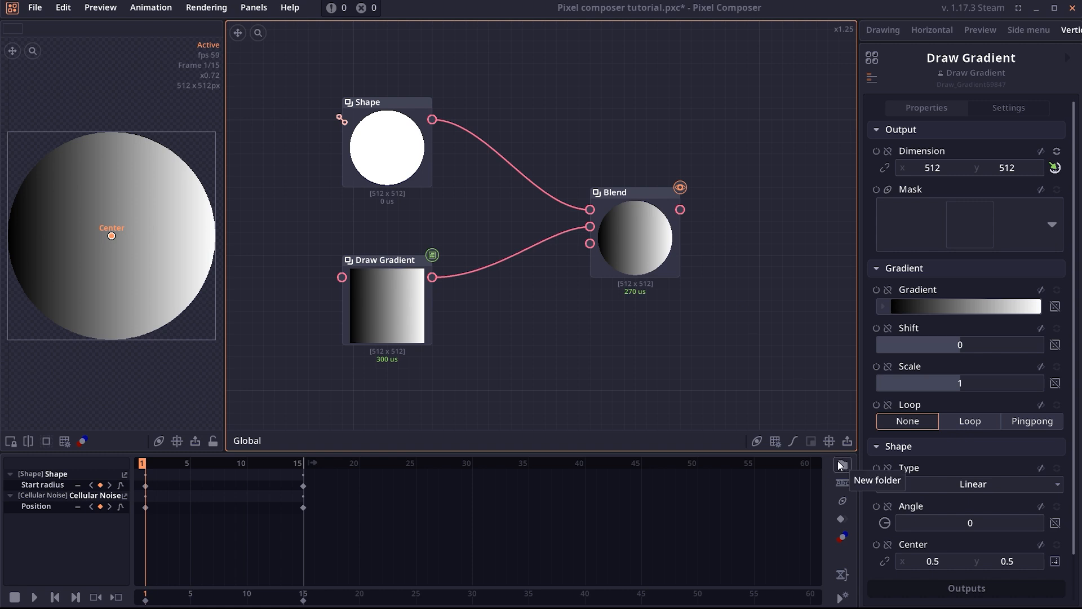
Set the graph's connection lines to the right-angled type and shift the bend of the Draw Gradient connection towards the Blend node.
left_click(899, 293)
left_click(931, 294)
left_click(949, 294)
left_click(975, 294)
left_click(954, 298)
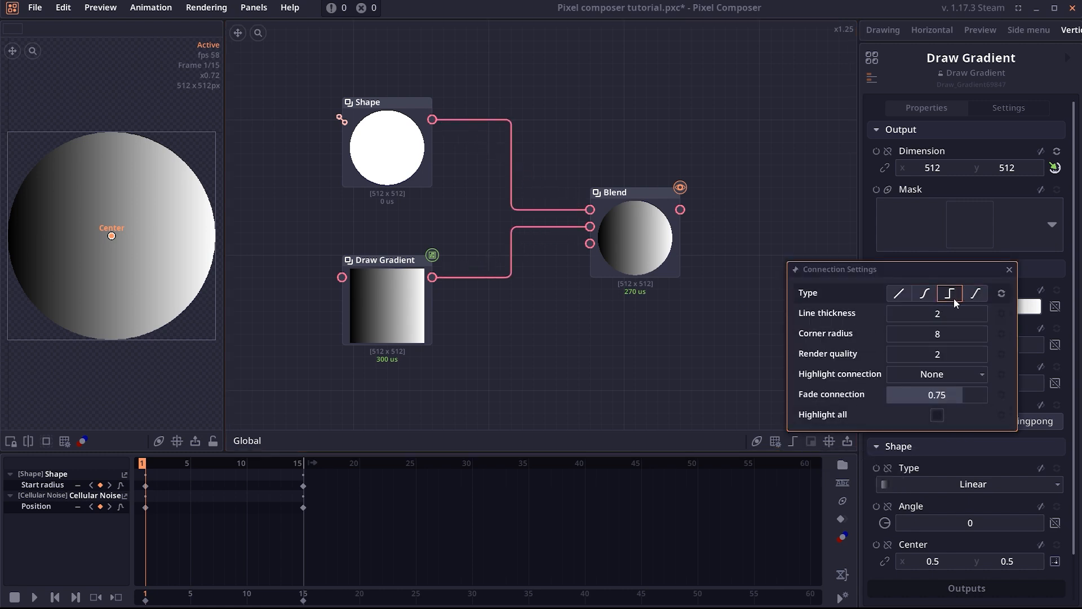
left_click(518, 269)
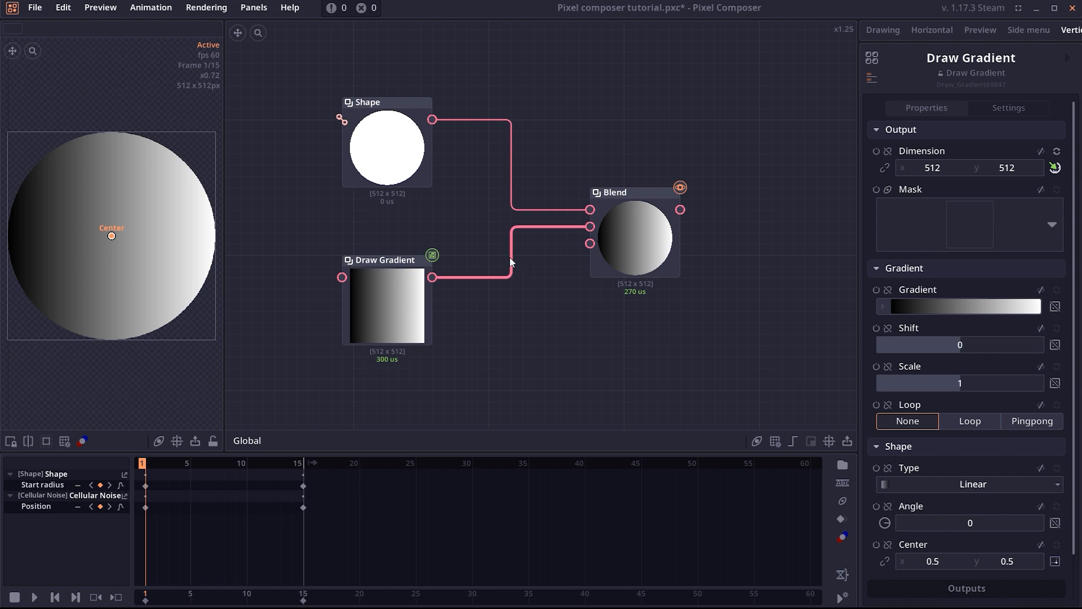
left_click_drag(509, 257, 544, 257)
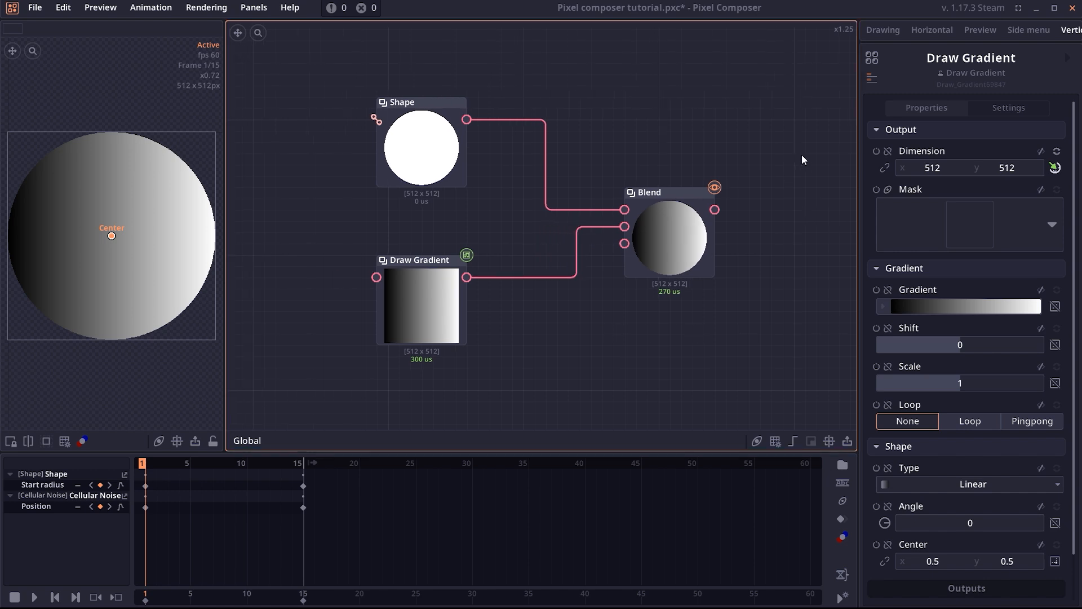
Try the compact property layout for the Draw Gradient node and return to the expanded layout.
left_click(869, 80)
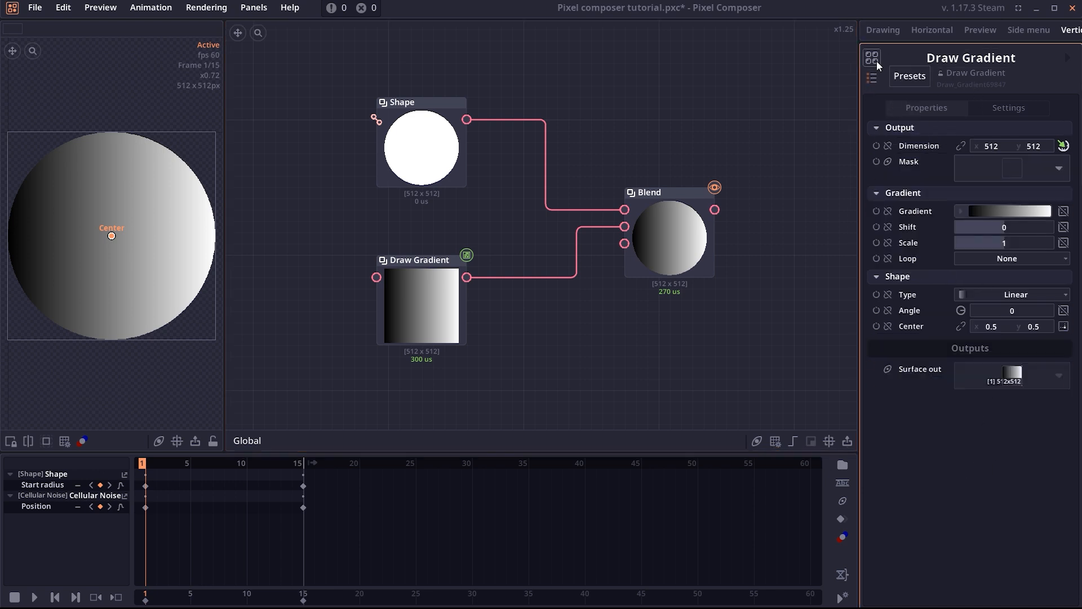
left_click(874, 82)
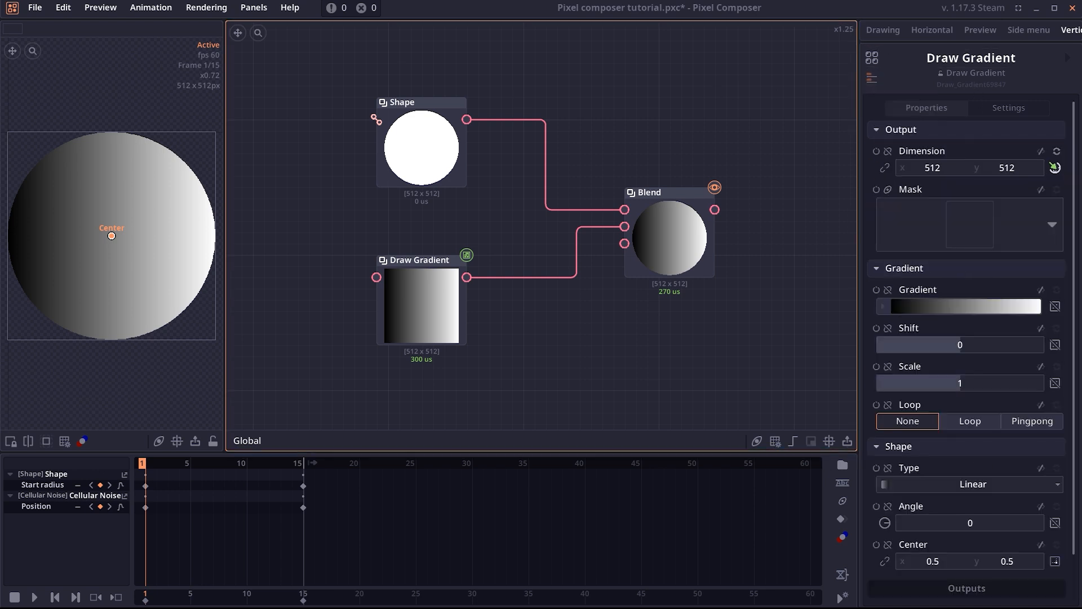
Examine the theme colours and the list of available themes in the preferences.
left_click(35, 8)
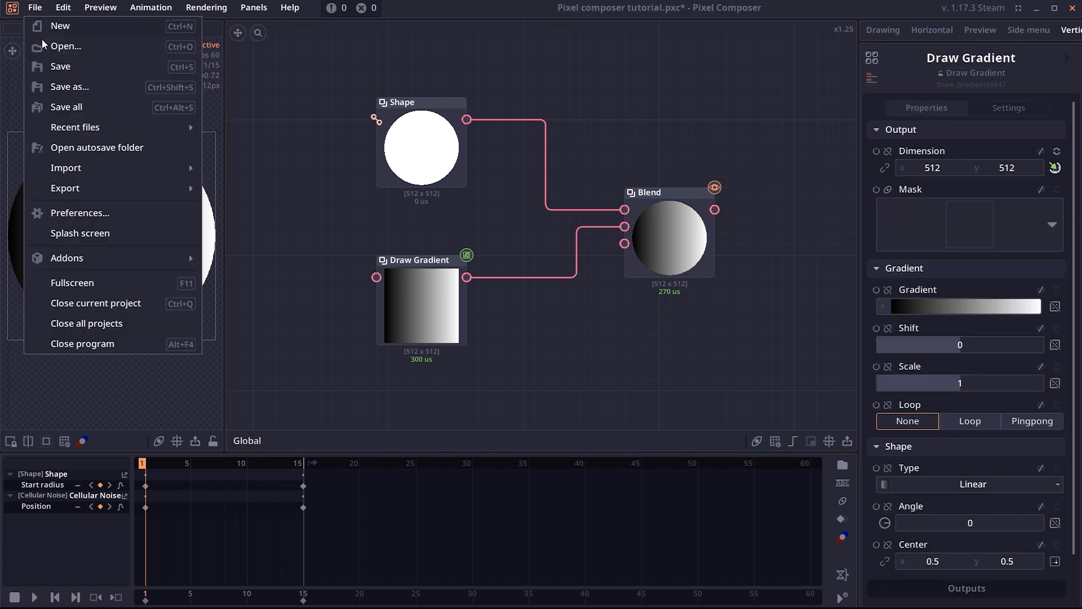
left_click(109, 213)
left_click(358, 287)
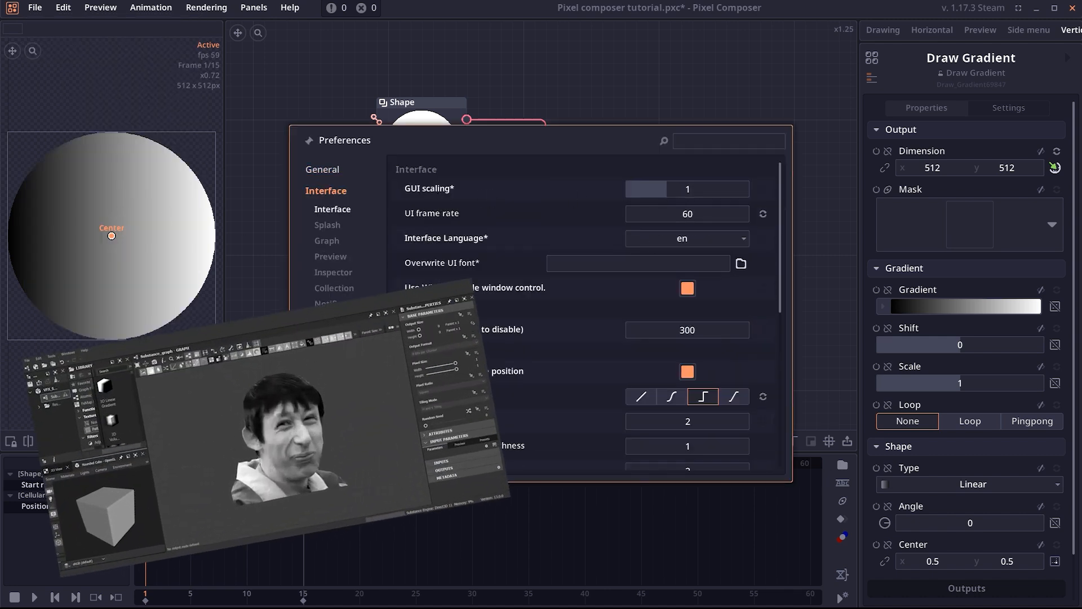
left_click(336, 331)
left_click(339, 247)
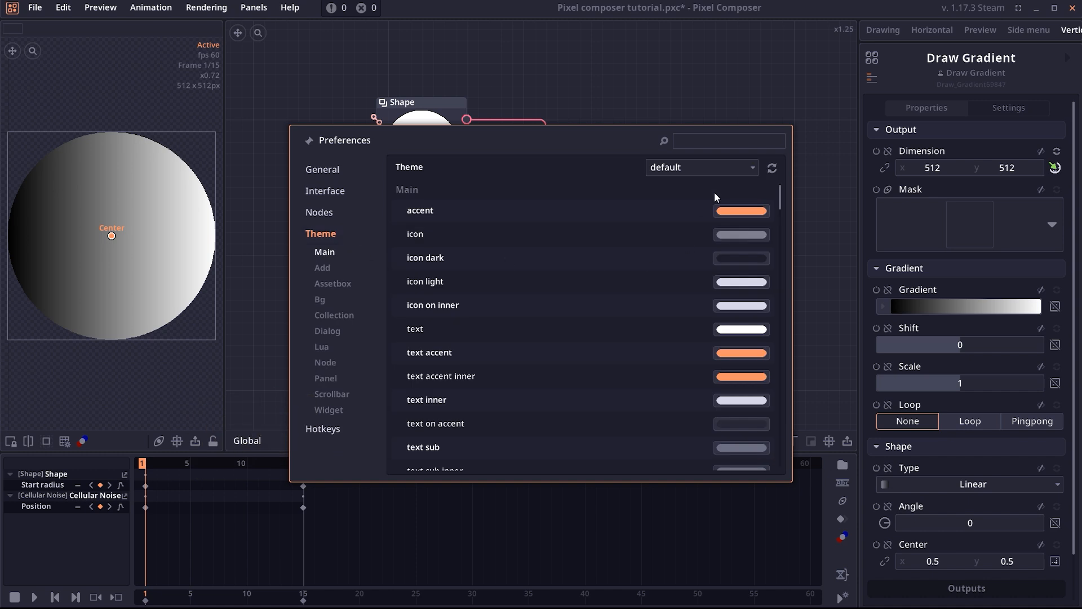
scroll(657, 253, "down", 6)
scroll(658, 250, "up", 4)
scroll(657, 250, "up", 2)
left_click(695, 171)
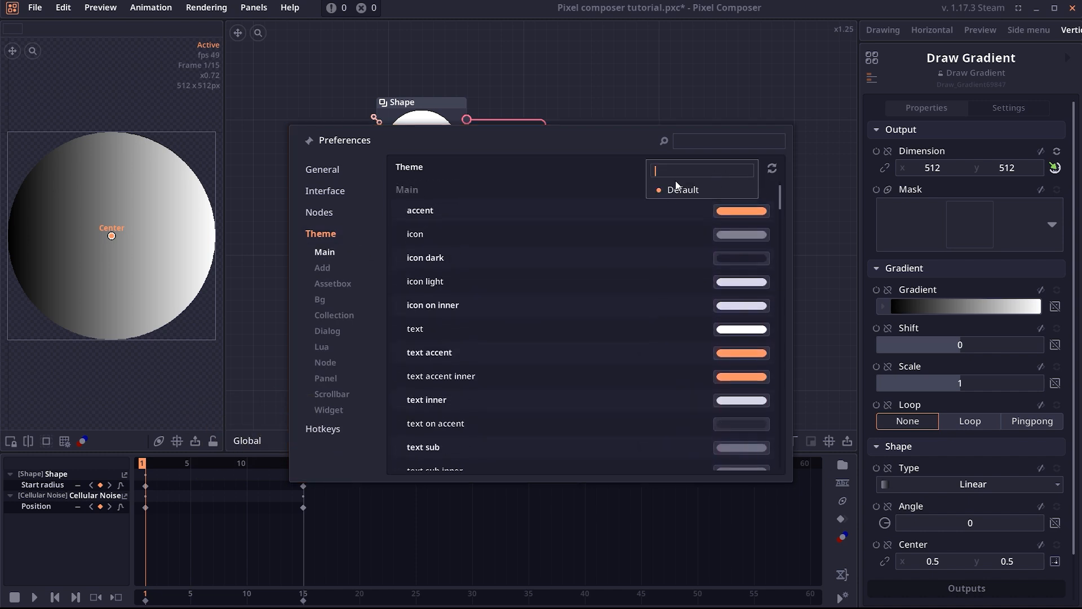
left_click(624, 176)
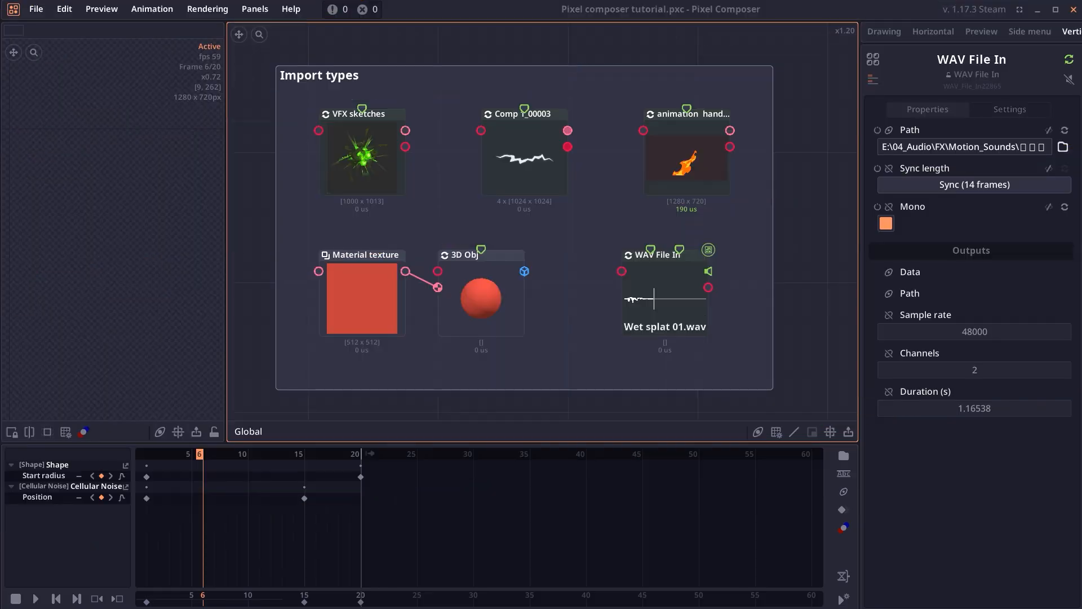
Inspect the VFX sketches image node and preview individual images of the Comp 1_00003 image array.
left_click(373, 168)
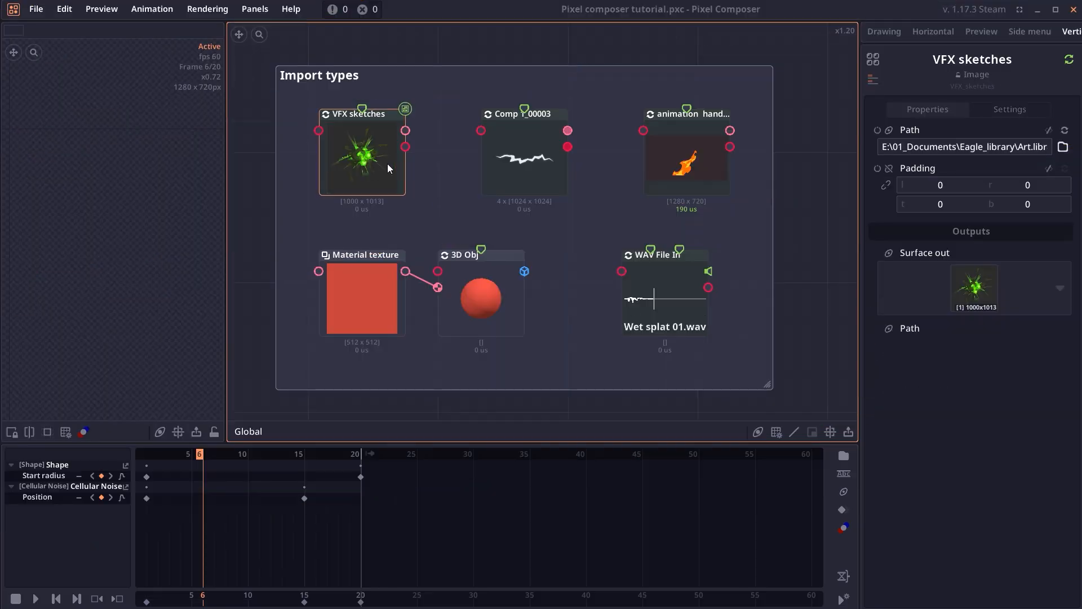
left_click(535, 184)
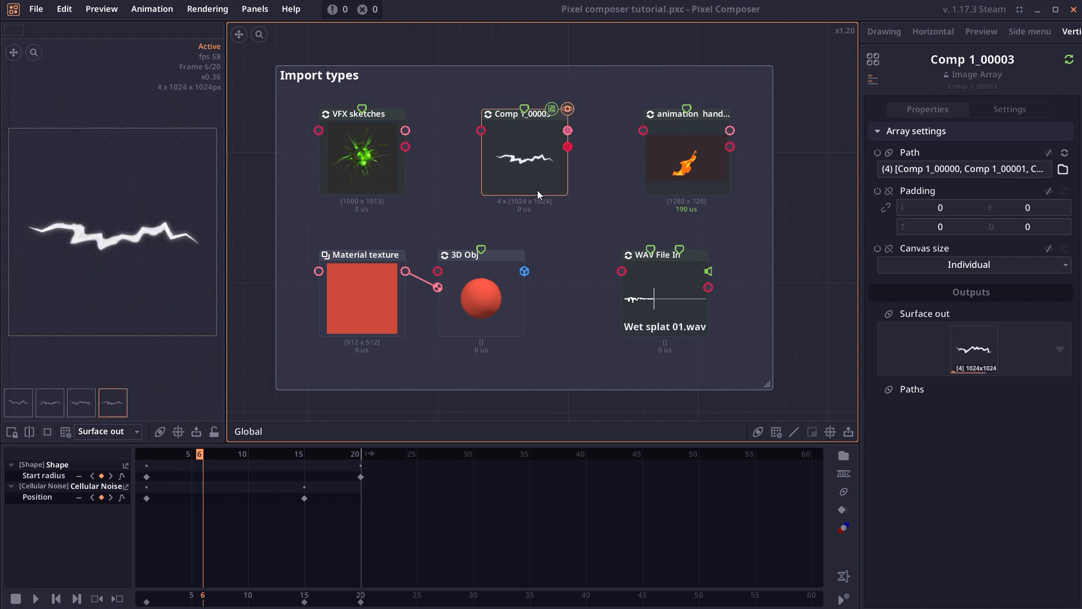
left_click(56, 407)
left_click(124, 407)
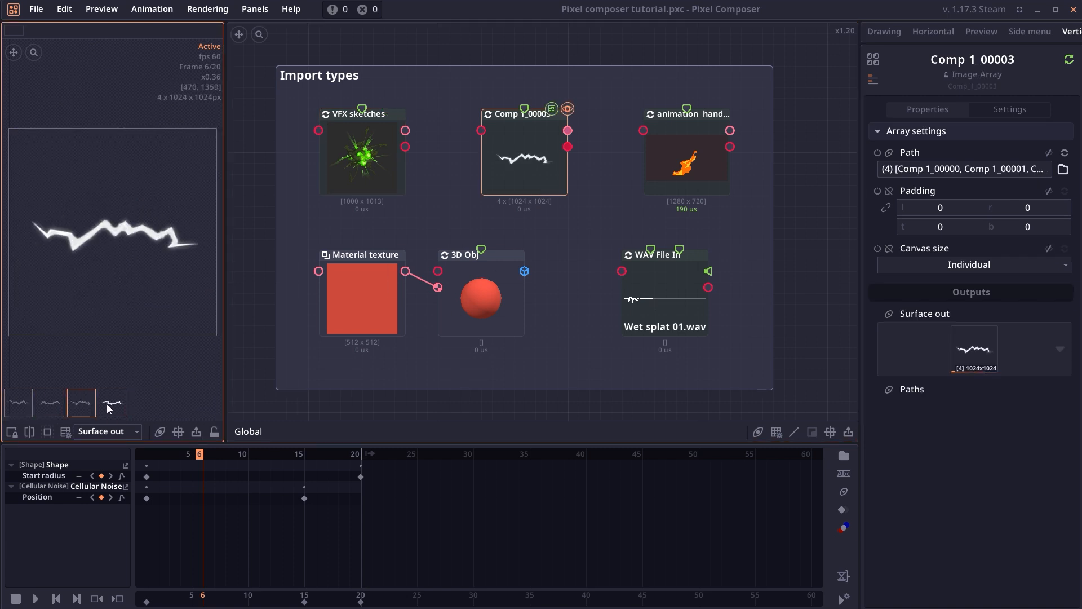
left_click(533, 164)
Inspect the animated GIF node of the flame and play its animation in the preview.
left_click(710, 170)
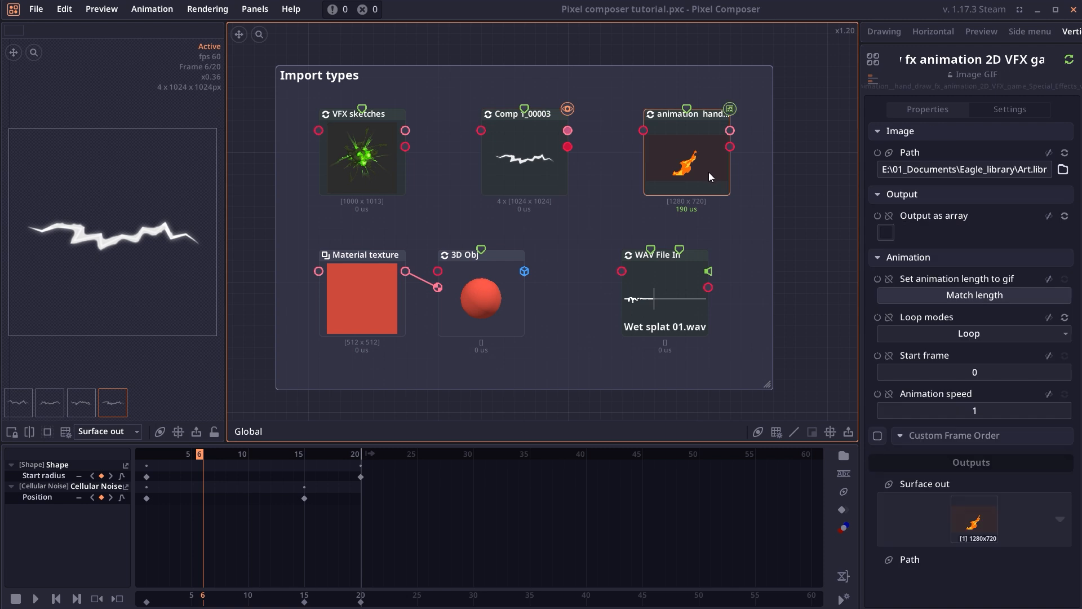
left_click_drag(197, 457, 150, 459)
key("space")
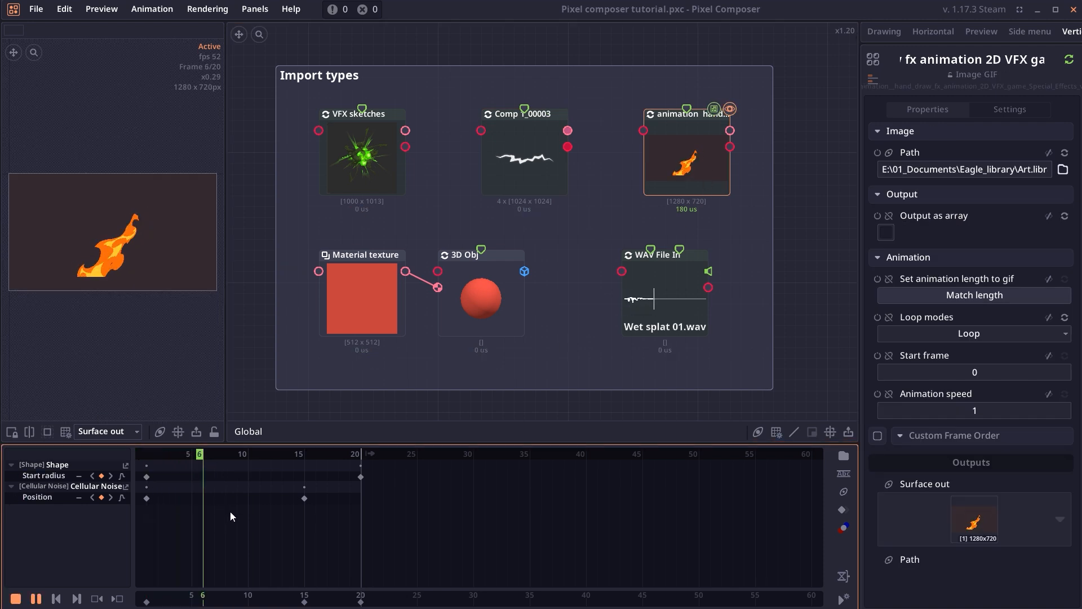
key("space")
Inspect the 3D Obj sphere from another angle and play the timeline with the WAV File In node selected.
left_click(490, 309)
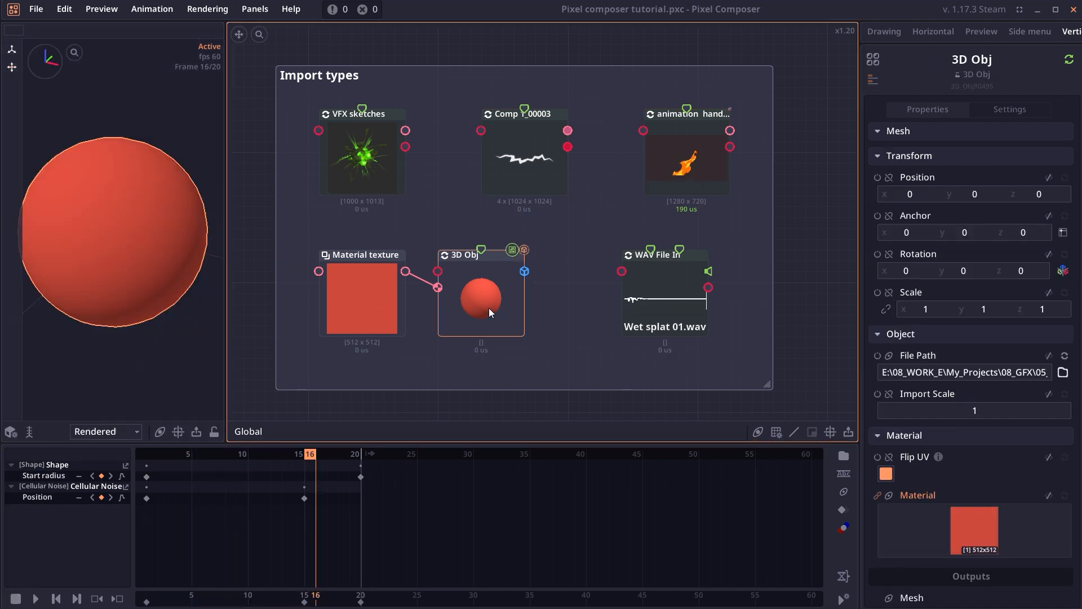
left_click_drag(127, 300, 126, 300)
left_click(673, 313)
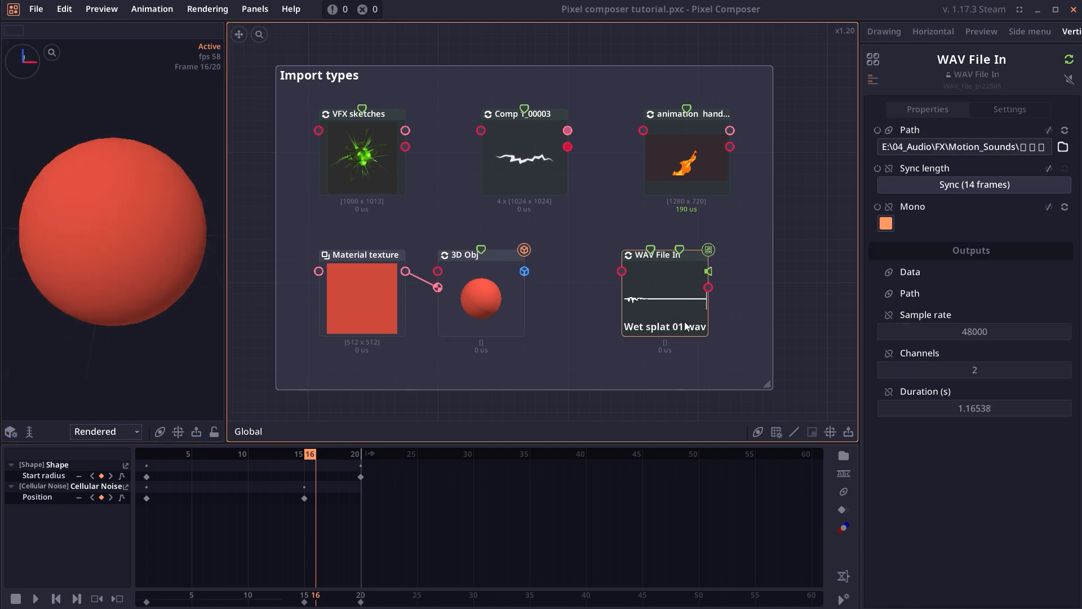
left_click(211, 460)
key("space")
key("space")
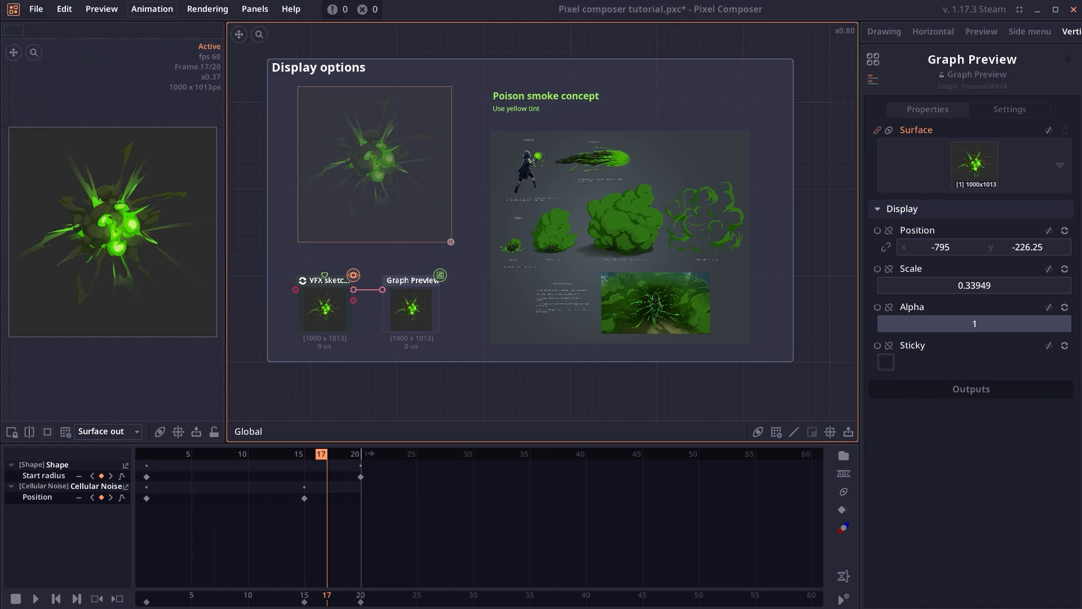
Set the style of the "Use yellow tint" display text to Header.
scroll(575, 222, "up", 1)
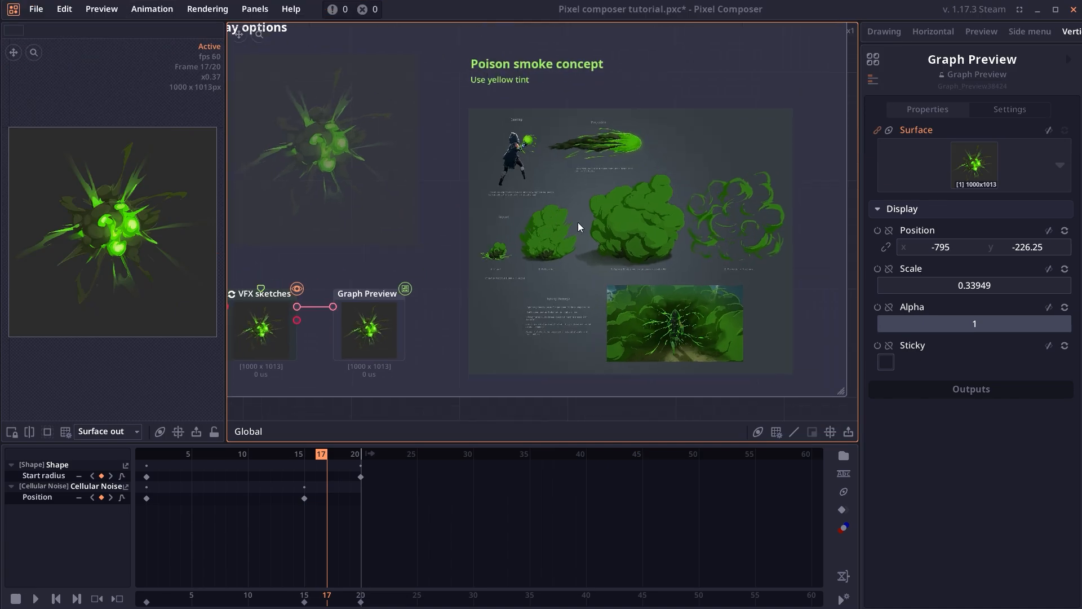
left_click(535, 62)
left_click(524, 80)
mouse_move(563, 69)
left_mouse_down()
mouse_move(526, 68)
mouse_move(561, 62)
mouse_move(553, 68)
left_mouse_up()
left_click(532, 85)
left_click(992, 217)
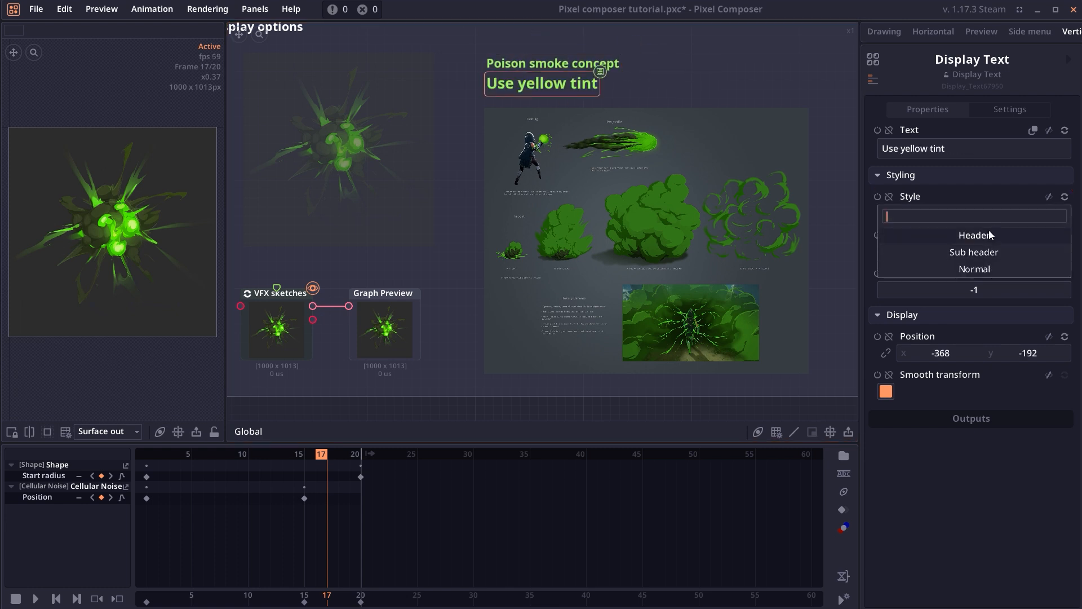
left_click(988, 232)
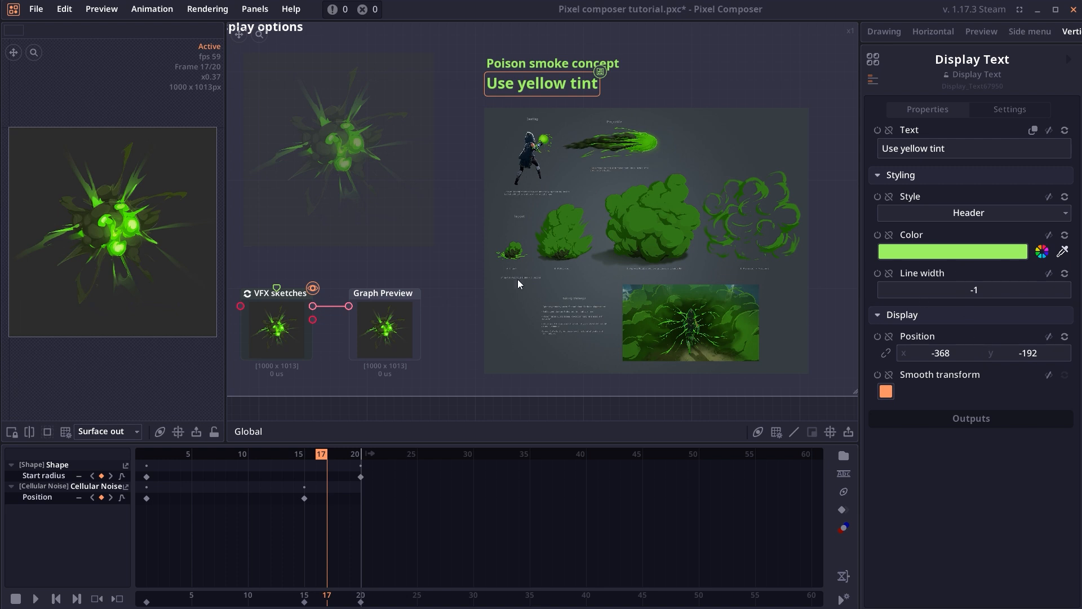
Move the Graph Preview image partly outside the Display options frame, to about x -1136, y -227.25, with Alpha at 1.
left_click_drag(619, 219, 655, 233)
left_click(459, 339)
left_click_drag(439, 197, 605, 205)
left_click_drag(579, 203, 386, 203)
mouse_move(1065, 323)
left_mouse_down()
mouse_move(967, 323)
mouse_move(1068, 323)
left_mouse_up()
left_click_drag(513, 259, 513, 265)
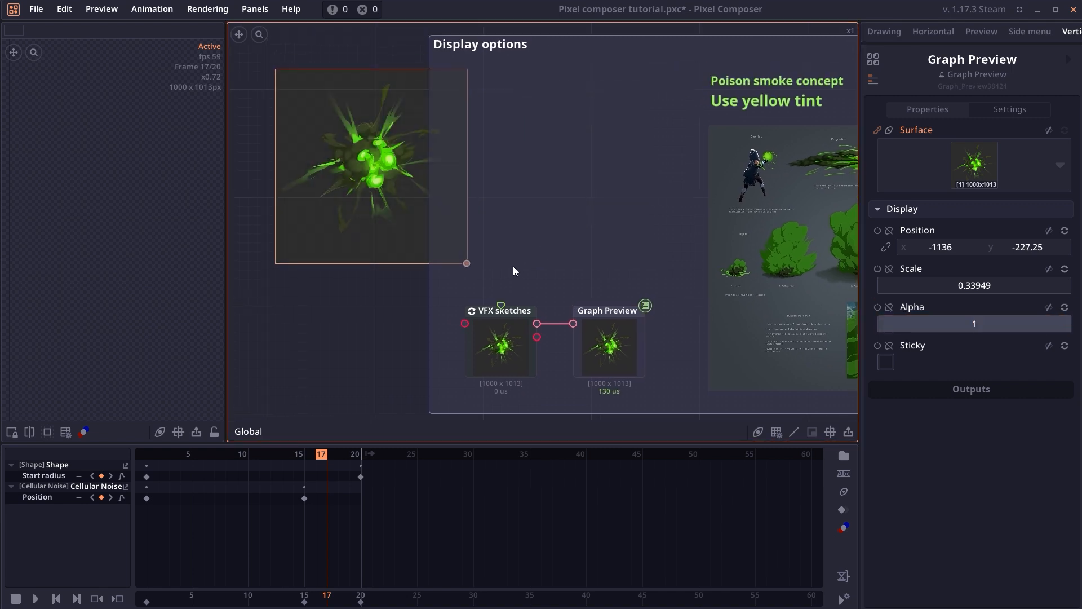
Make the Graph Preview image sticky and set its position to 0, 0.
left_click(885, 365)
key("BackSpace")
key("BackSpace")
key("BackSpace")
key("BackSpace")
key("BackSpace")
type("0")
key("Tab")
type("0")
key("Return")
left_click_drag(698, 210, 439, 204)
left_click_drag(673, 145, 451, 359)
left_click_drag(367, 133, 486, 203)
left_click_drag(686, 251, 712, 109)
left_click_drag(302, 346, 855, 304)
left_click_drag(409, 193, 318, 152)
left_click_drag(699, 253, 380, 212)
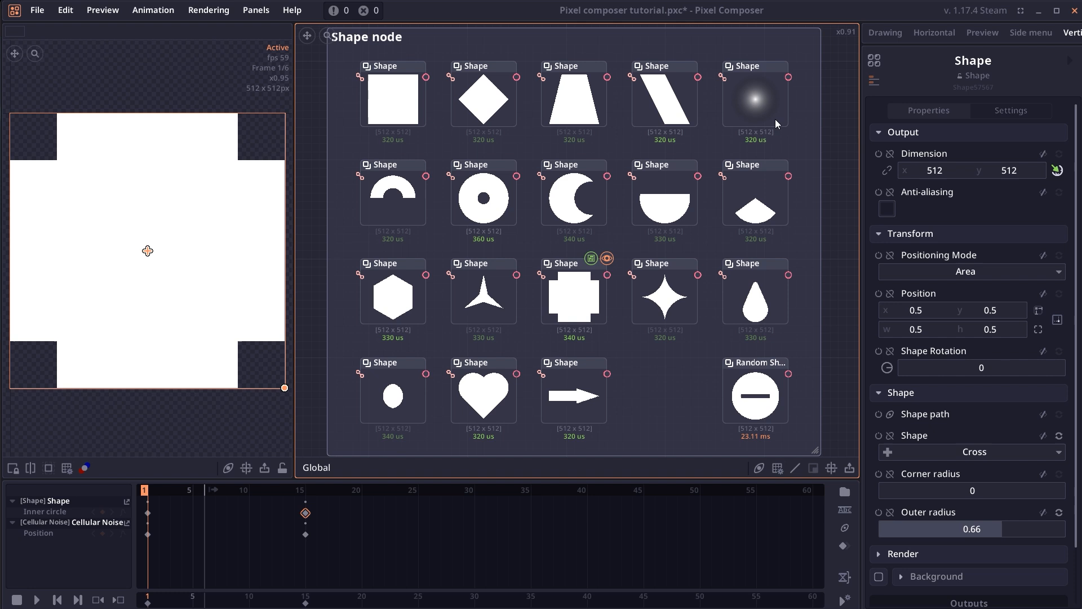
Change the gradient ellipse Shape node in the first row to a Rectangle and turn off its Height rendering.
left_click(763, 115)
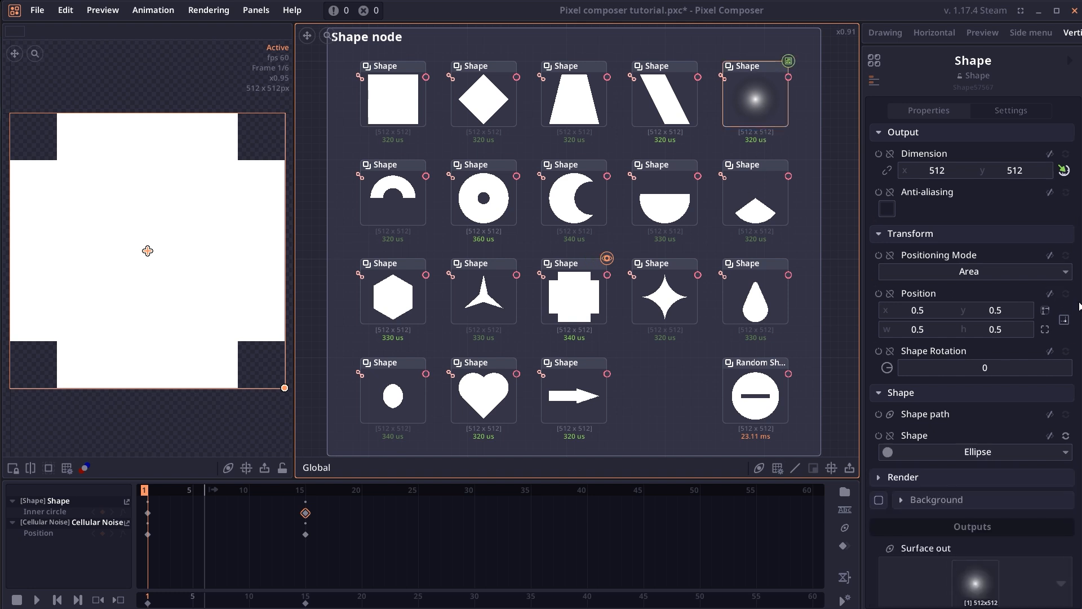
left_click(979, 455)
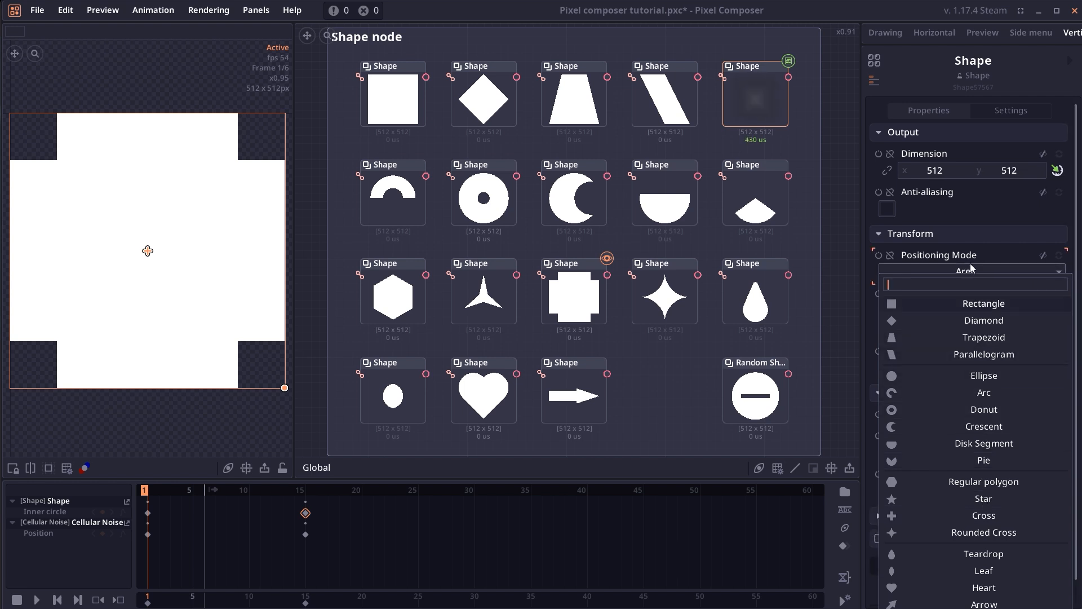
scroll(927, 481, "down", 1)
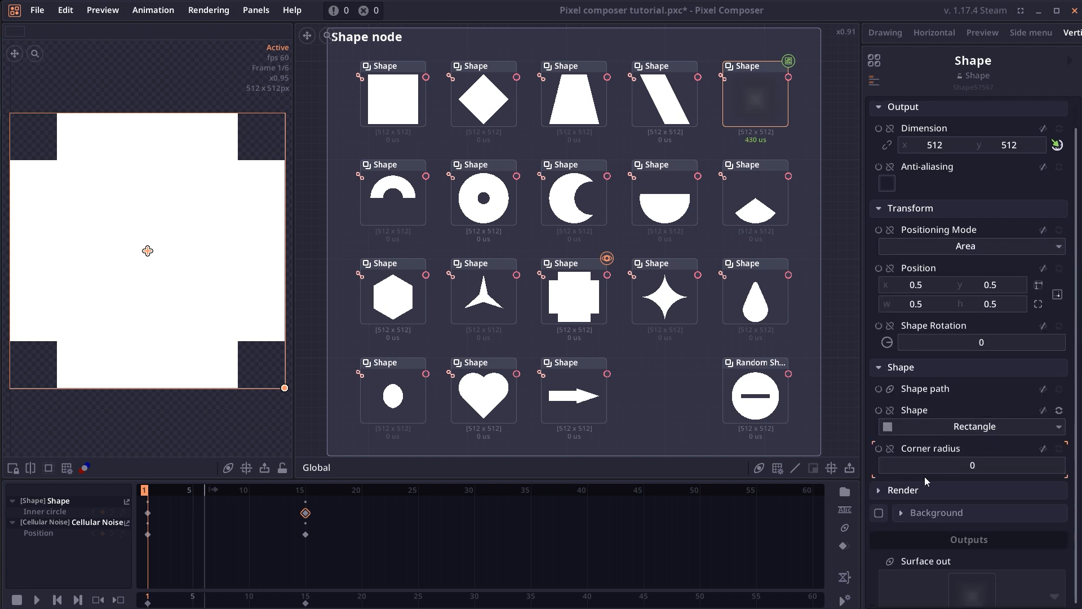
left_click(892, 495)
scroll(907, 508, "down", 1)
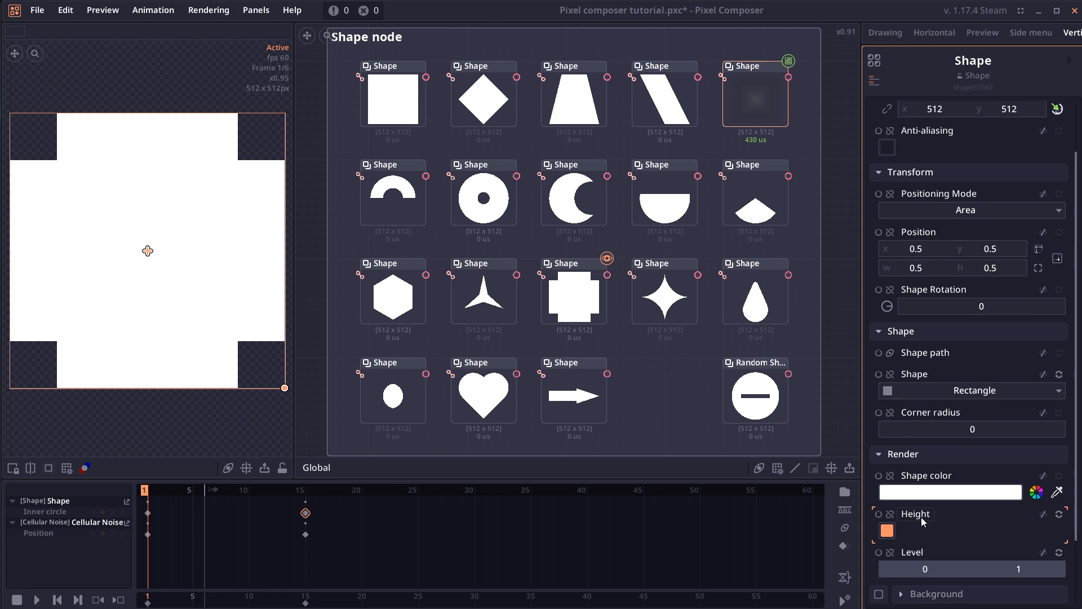
left_click(888, 530)
left_click(888, 529)
left_click(888, 530)
Set the same node's shape to Crescent and its rotation to about -25.35.
left_click(946, 390)
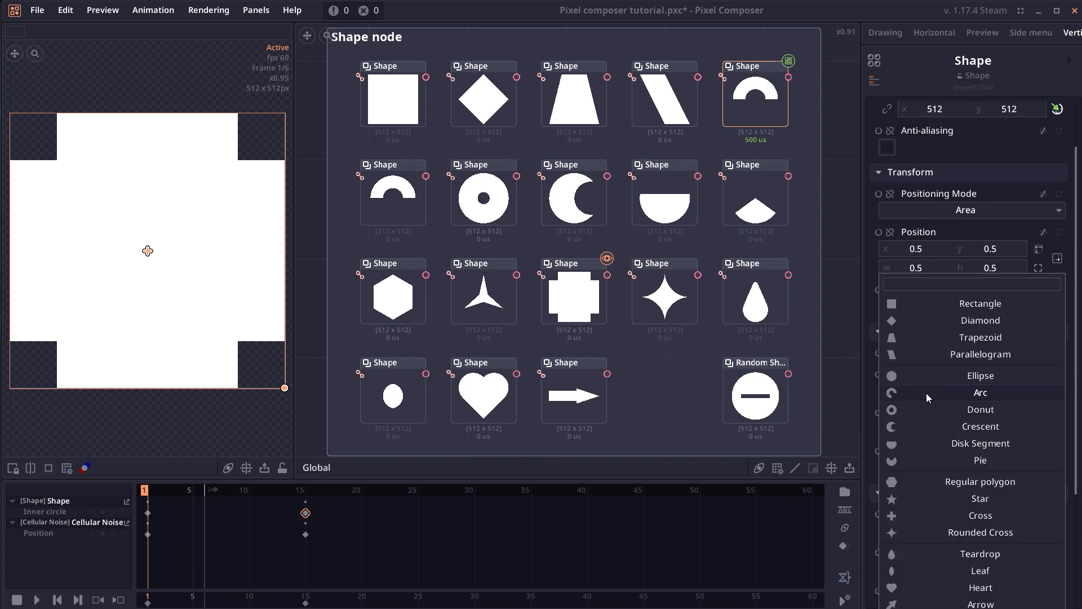
left_click(942, 430)
left_click_drag(886, 505, 895, 510)
Set the crescent's shape colour to red, B61313FF.
left_click(917, 568)
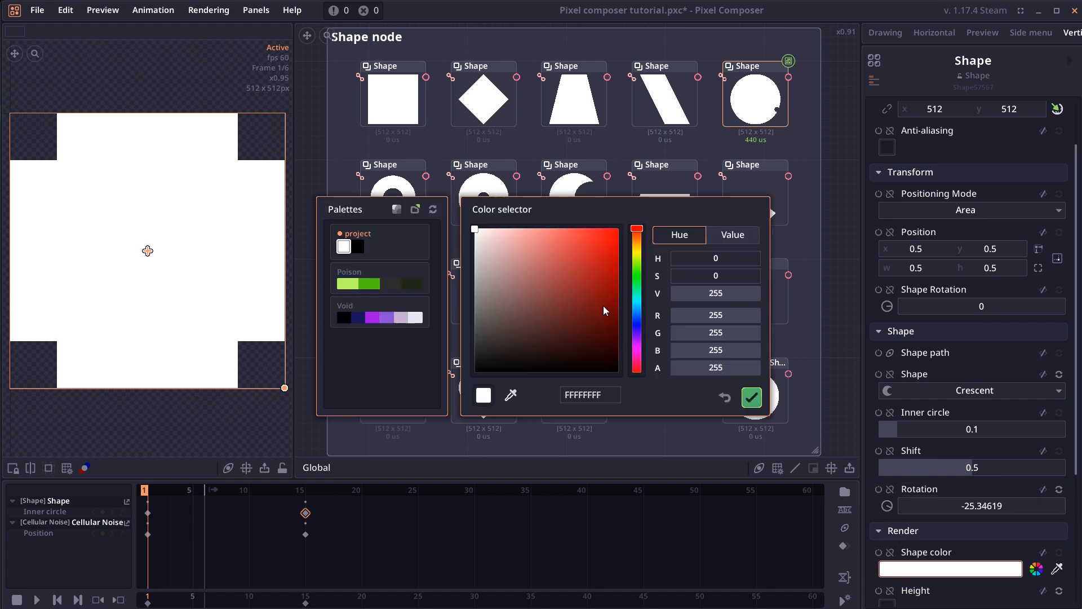
left_click(602, 270)
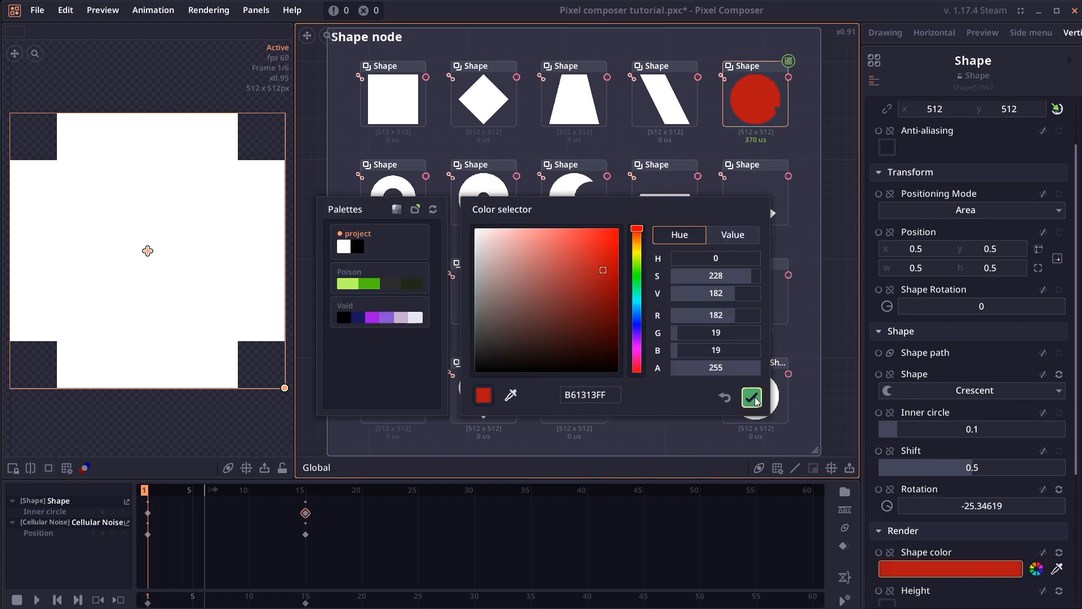
left_click(751, 398)
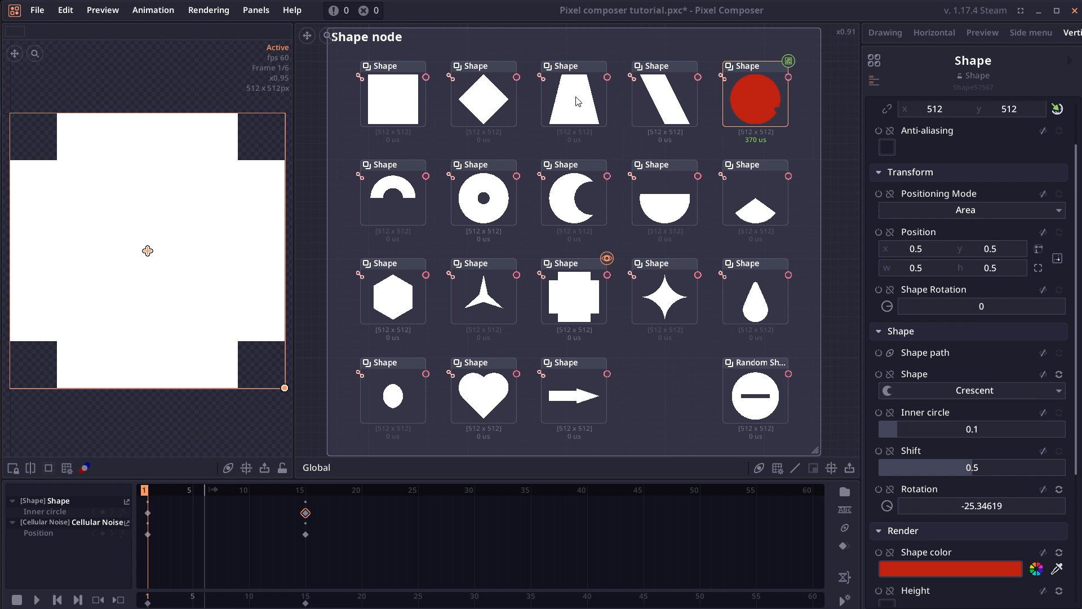
Randomize the seed of the Random Shape node several times to generate different shapes.
left_click(761, 405)
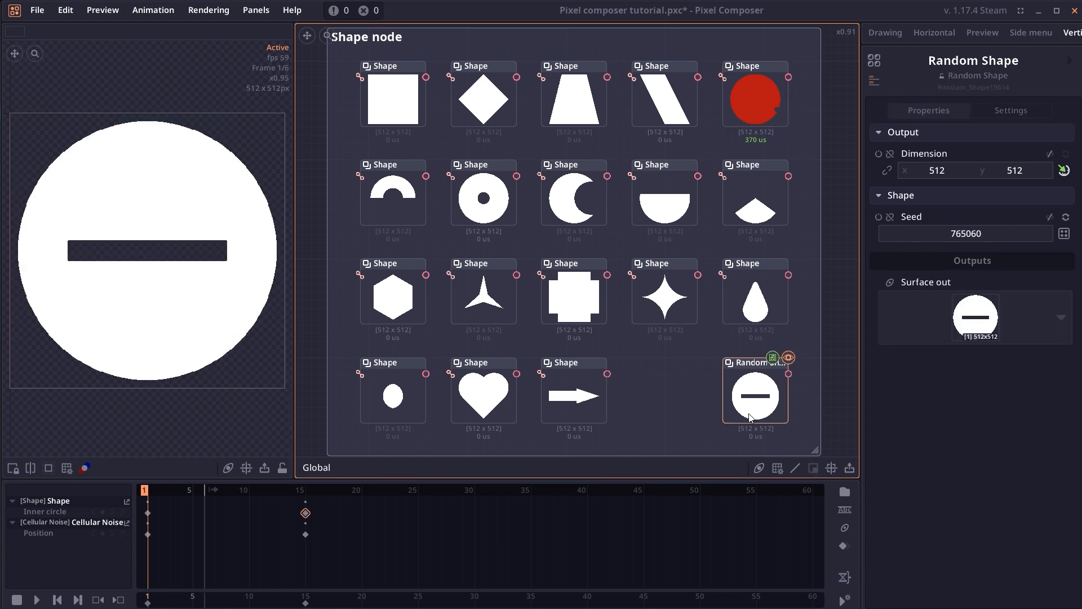
left_click(1064, 233)
left_click(1064, 234)
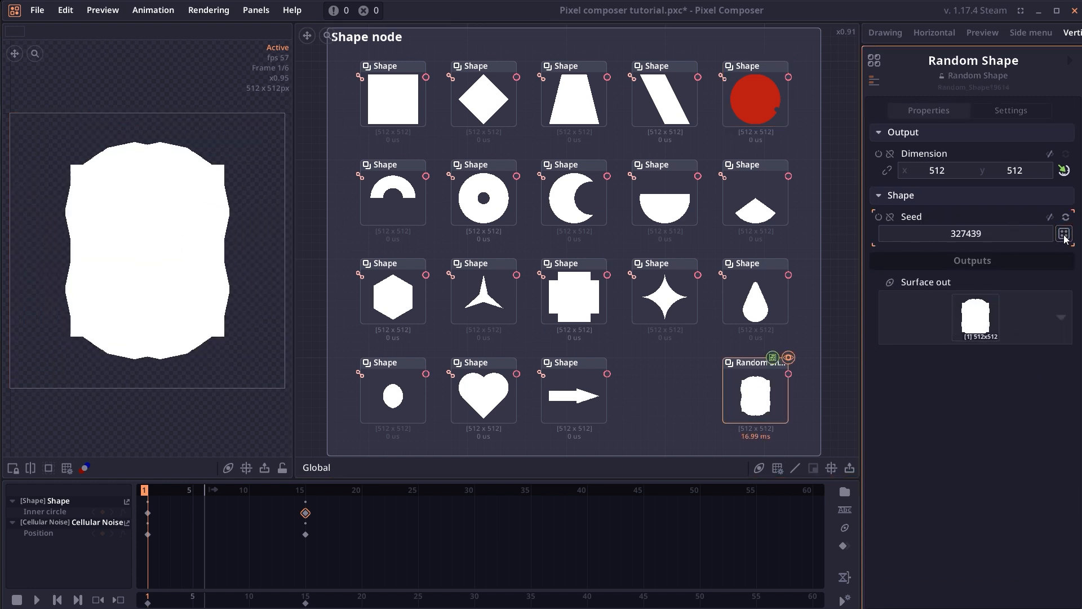
left_click(1064, 233)
left_click(1064, 234)
left_click(1064, 233)
left_click(1064, 233)
left_click(1064, 233)
left_click(1064, 234)
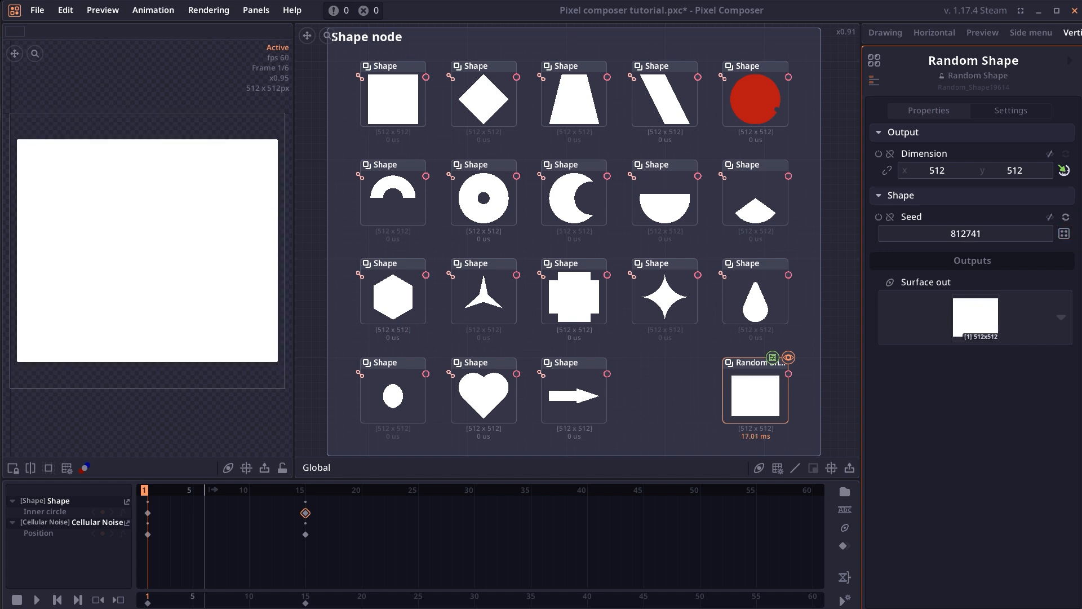
Inspect the Hexagonal Grid node's properties in the Patterns group.
left_click_drag(826, 203, 370, 202)
left_click_drag(520, 206, 563, 204)
left_click(456, 156)
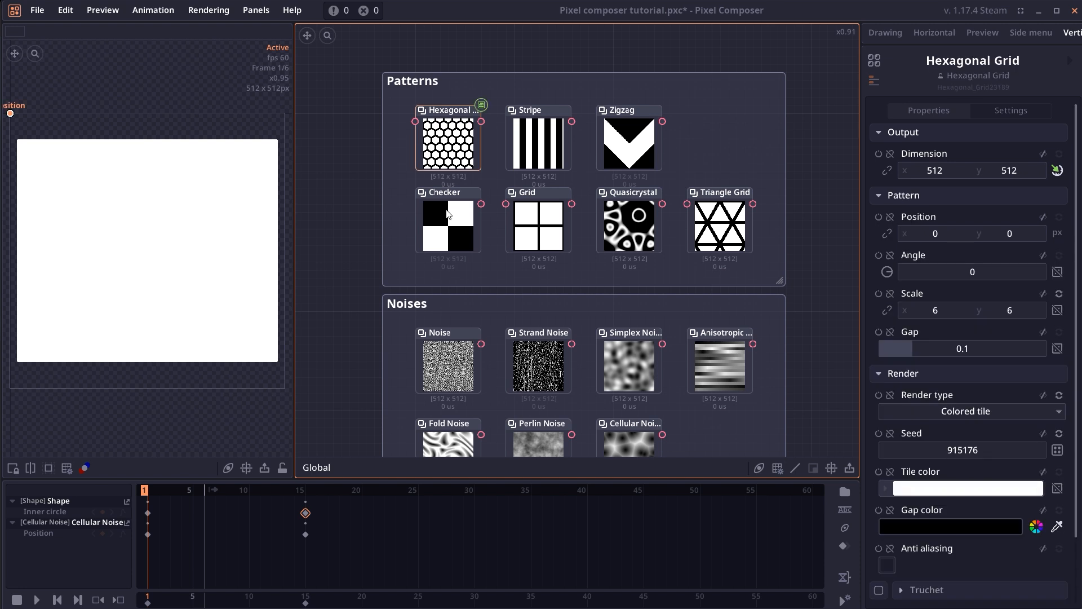
Inspect the Checker, Grid, Stripe, Zigzag, Quasicrystal and Triangle Grid nodes in the Patterns group.
left_click(449, 215)
left_click(535, 240)
left_click(538, 155)
left_click(629, 155)
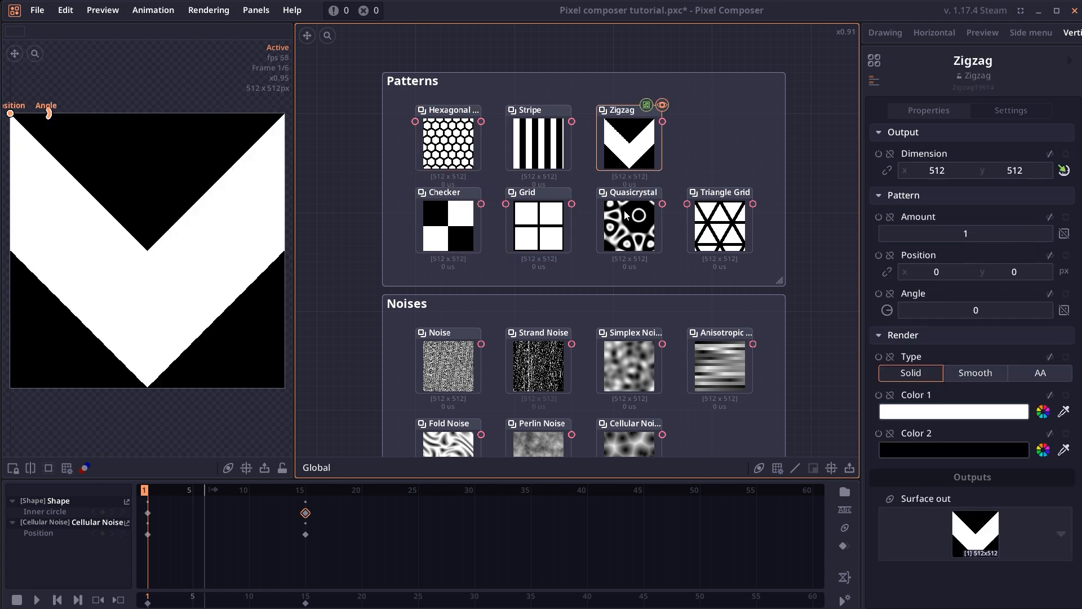
left_click(630, 240)
left_click(727, 239)
scroll(969, 394, "down", 2)
left_click(1057, 378)
Set the Stripe node's strip ratio to 0.28 and its amount to 4.3.
left_click(548, 162)
left_click_drag(966, 232, 930, 233)
mouse_move(959, 194)
left_mouse_down()
mouse_move(981, 194)
mouse_move(962, 194)
left_mouse_up()
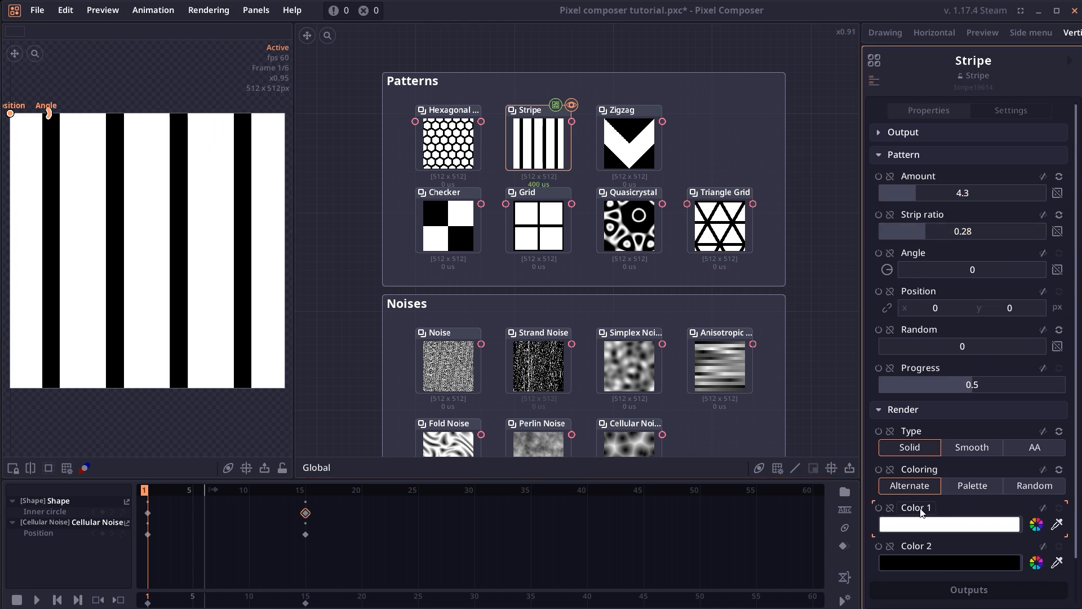
Try the AA and Smooth types and Palette coloring on the Stripe node, and restore Solid and Alternate.
left_click(983, 453)
left_click(1043, 456)
left_click(982, 452)
left_click(920, 450)
left_click(958, 450)
left_click(967, 486)
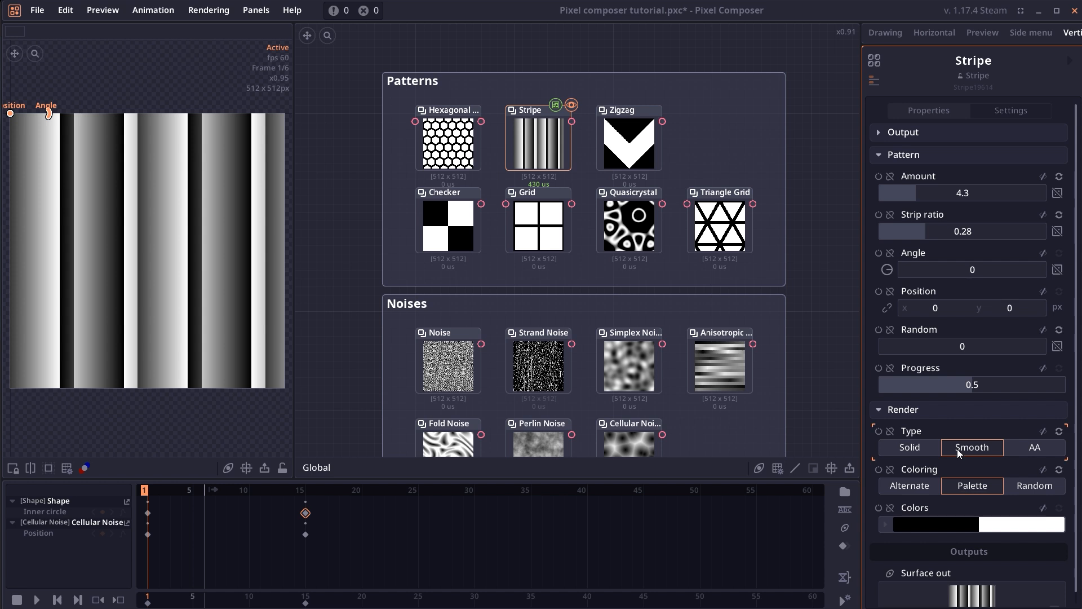
left_click(909, 447)
left_click(909, 486)
Inspect the Fold Noise, Noise, Strand Noise and Perlin Noise nodes in the Noises group.
scroll(709, 201, "down", 3)
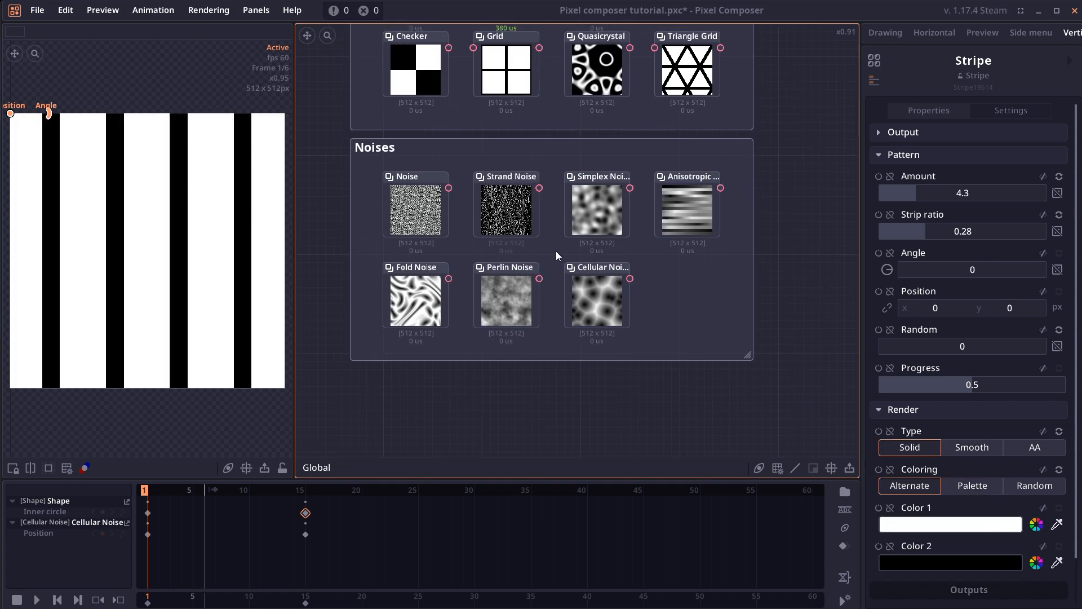
scroll(556, 251, "up", 3)
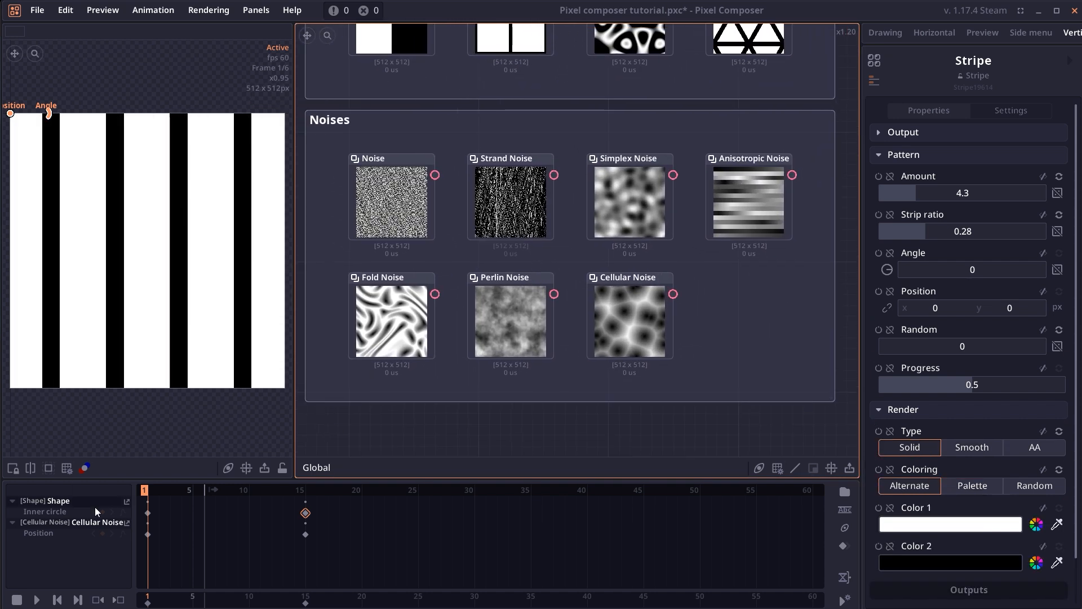
left_click(388, 337)
left_click(401, 229)
left_click(503, 226)
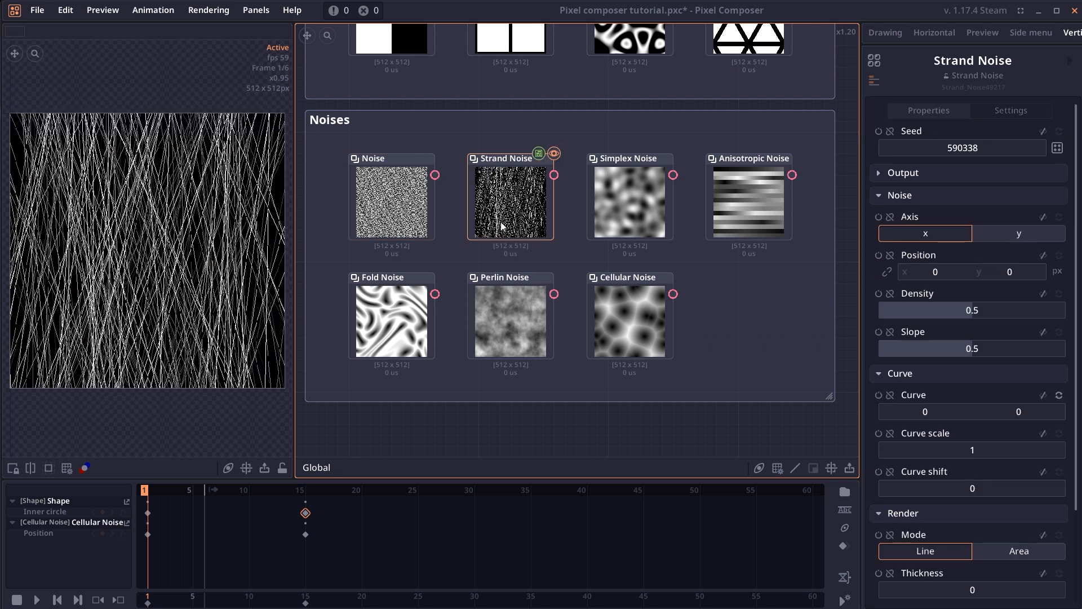
left_click(507, 319)
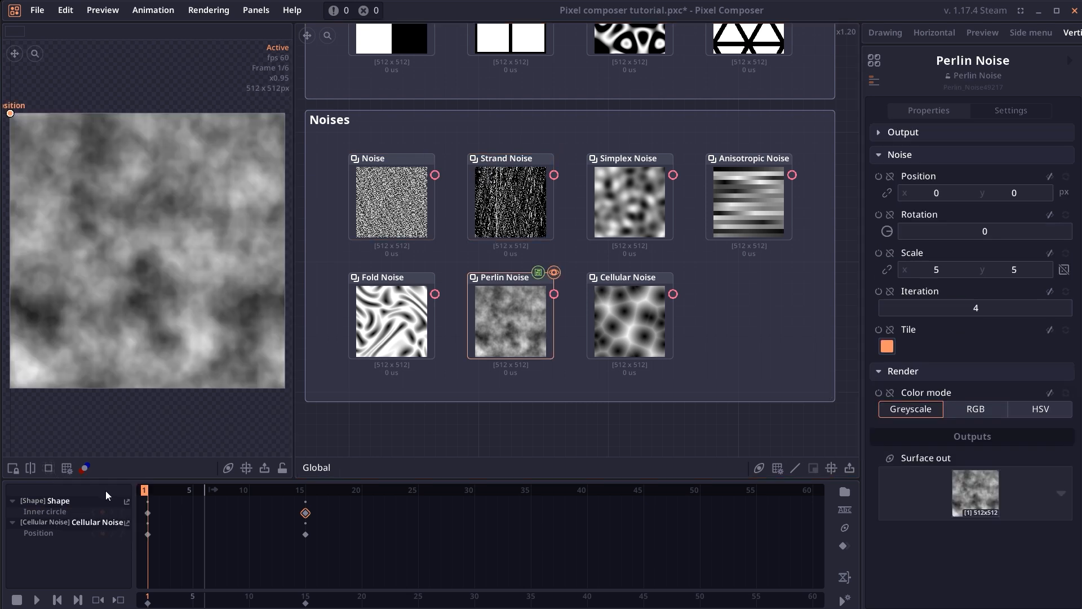
Turn on tiling in the preview and check how the Strand Noise texture repeats.
left_click(67, 468)
left_click(93, 545)
left_click(508, 229)
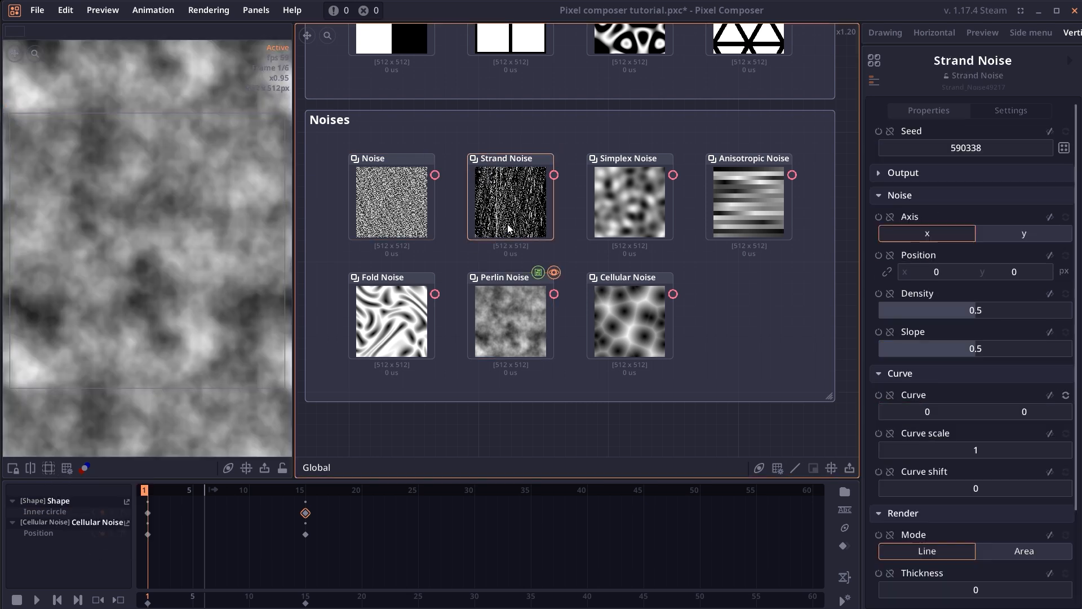
scroll(138, 280, "down", 4)
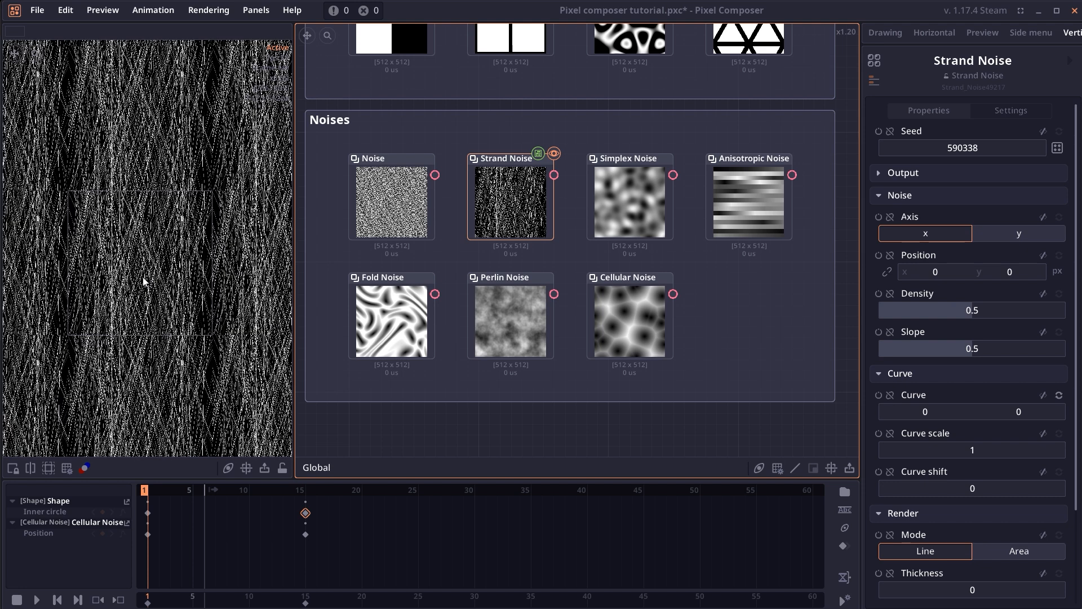
scroll(127, 290, "down", 2)
Compare the tiled previews of the Fold, Perlin, Cellular, plain Noise and Anisotropic Noise nodes.
left_click(397, 336)
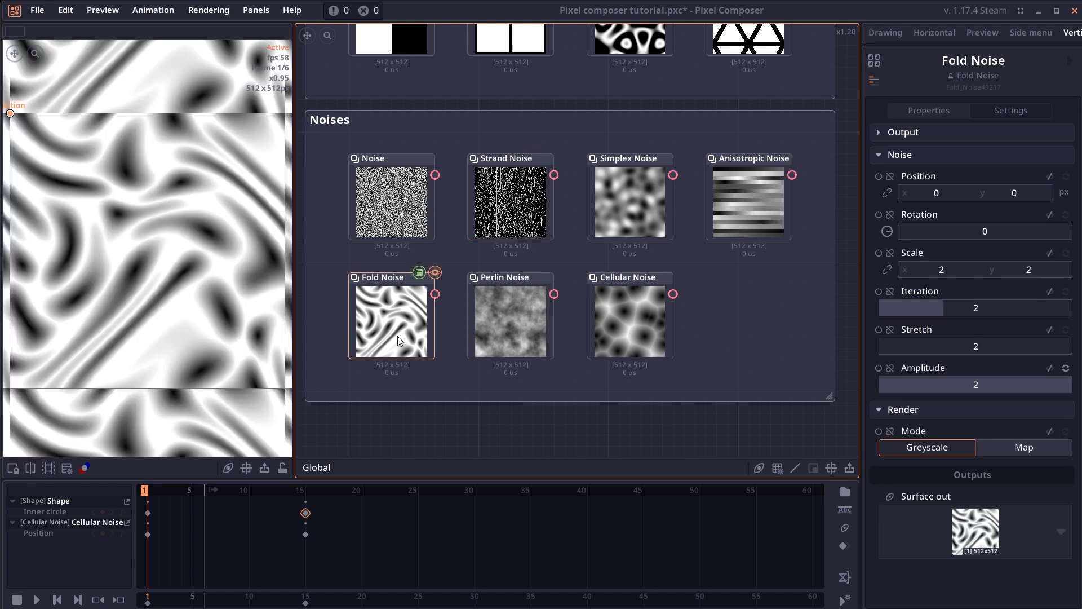
left_click(502, 349)
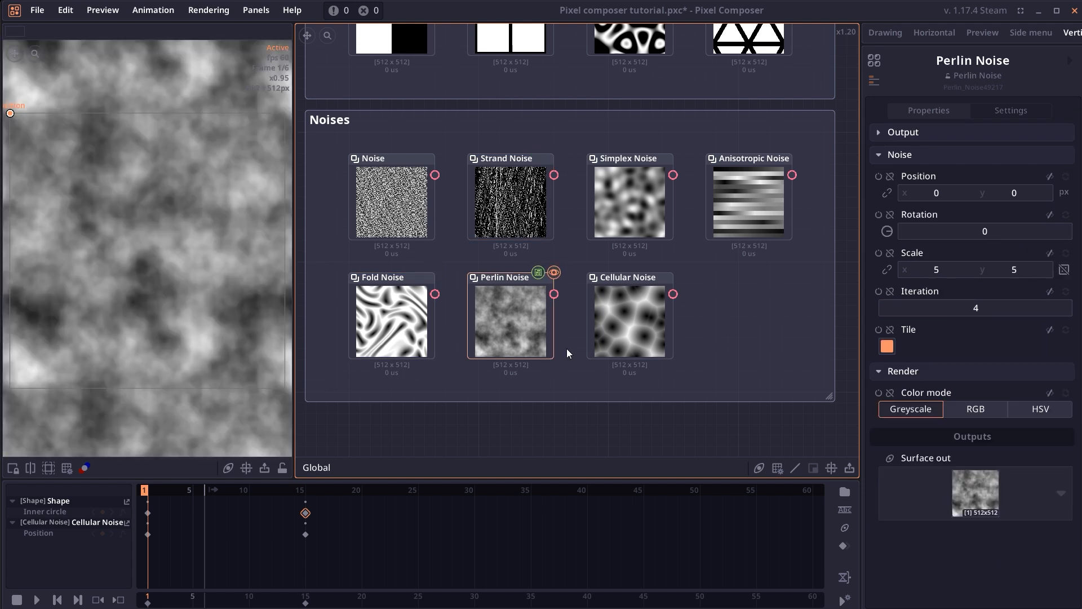
left_click(615, 338)
left_click(425, 231)
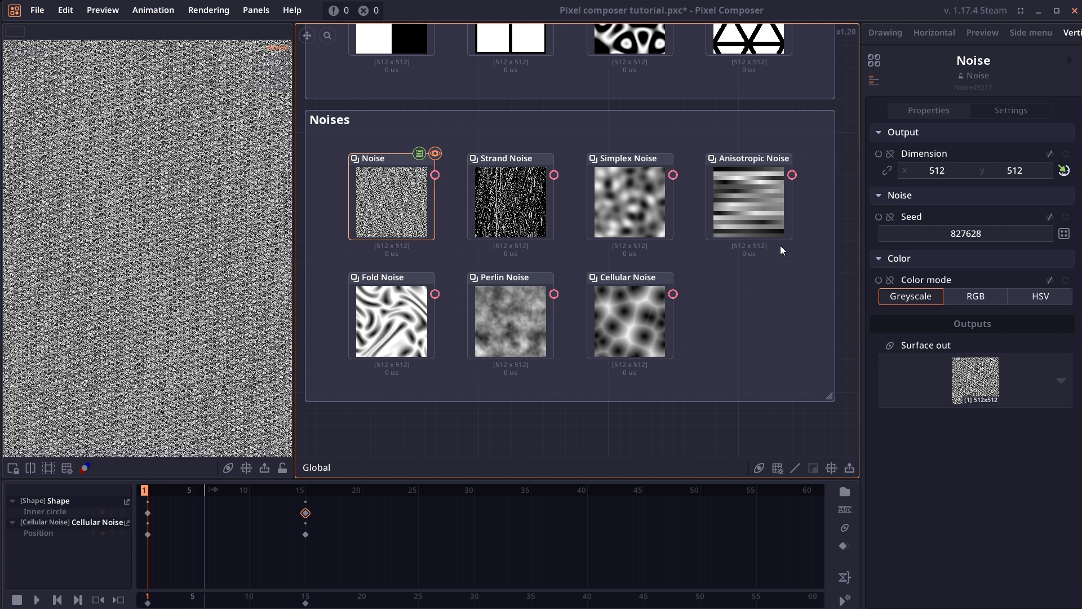
left_click(773, 232)
scroll(238, 265, "down", 3)
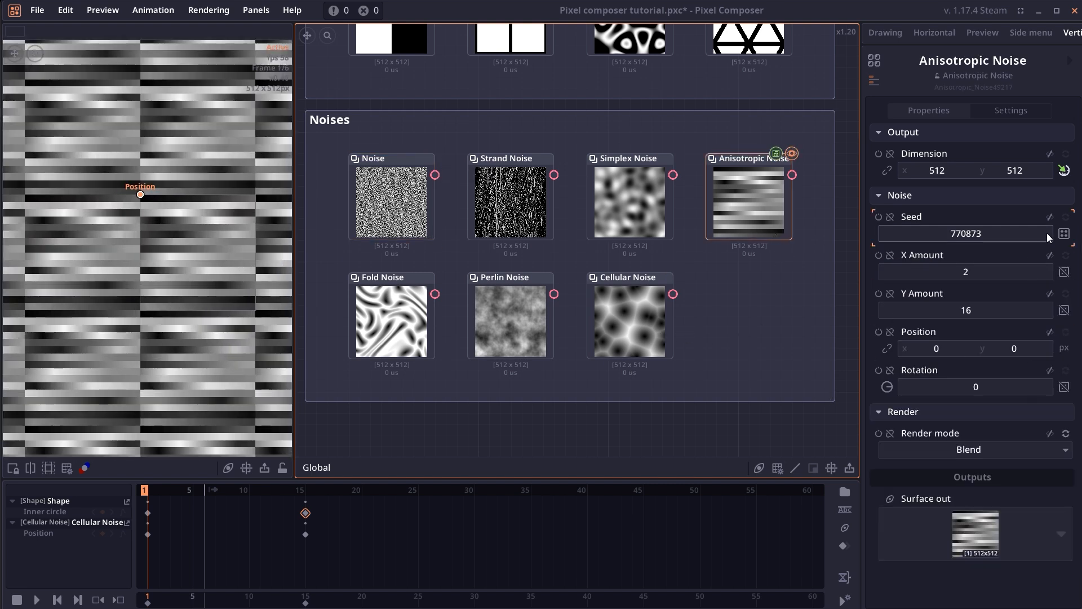
Randomize the Cellular Noise node's pattern and inspect the Simplex Noise and Perlin Noise settings.
left_click(651, 342)
left_click(1057, 310)
left_click(656, 231)
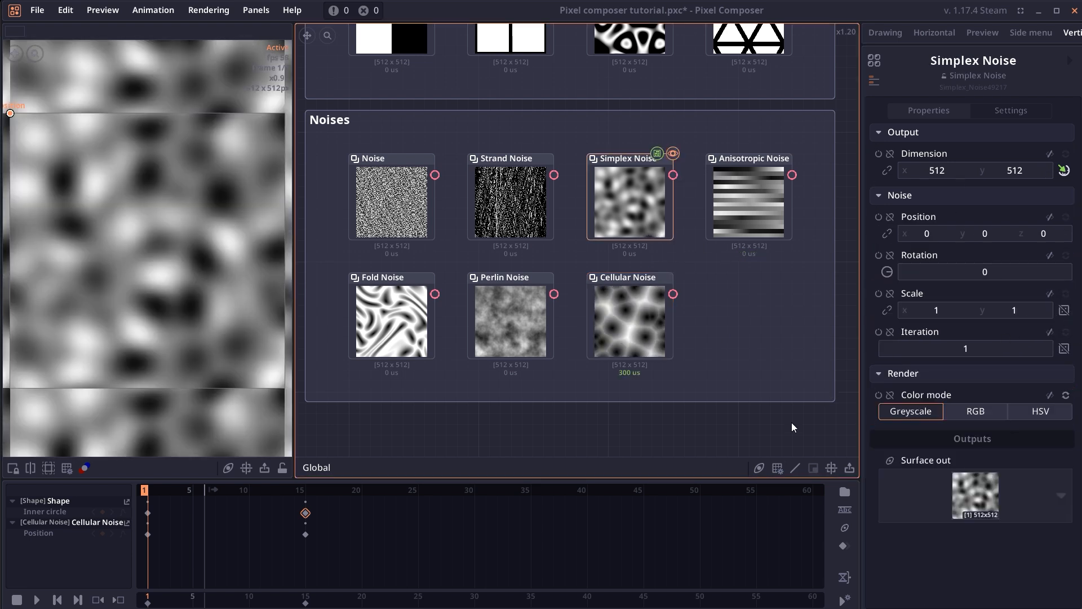
left_click(528, 352)
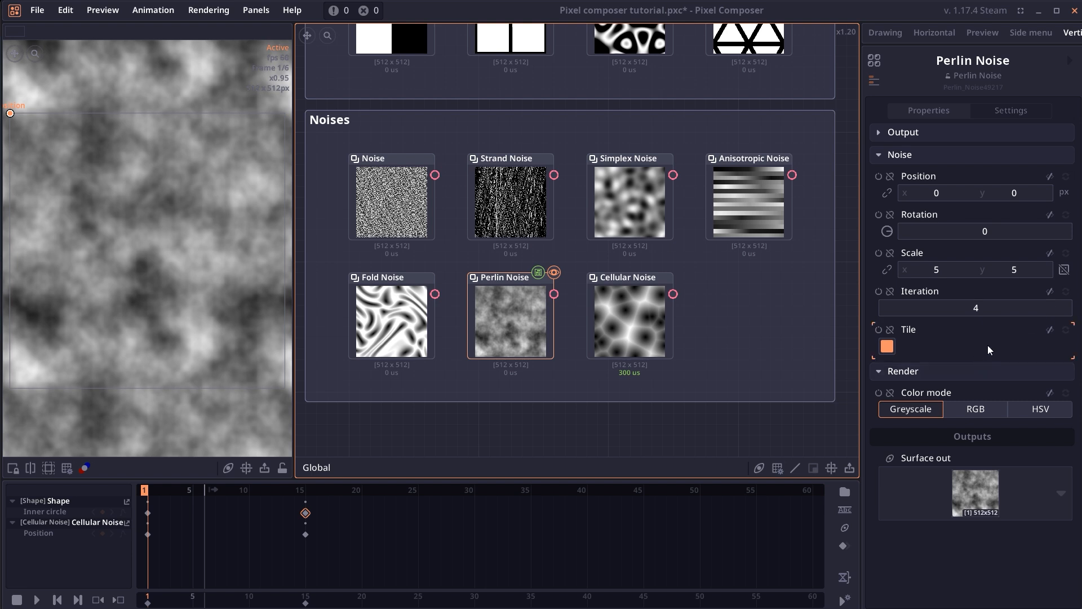
left_click_drag(962, 231, 924, 231)
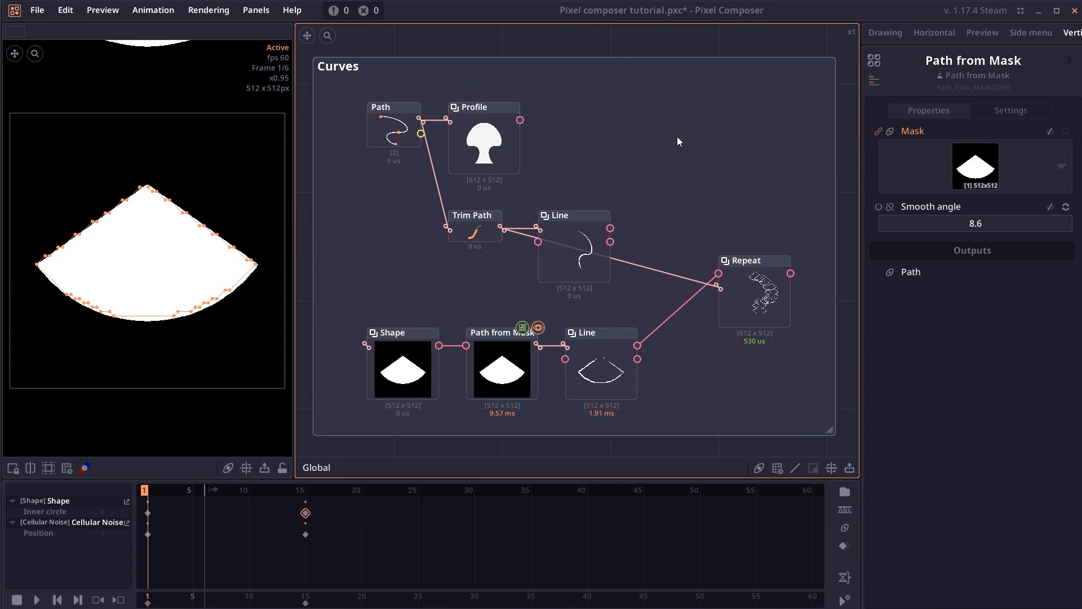
Inspect the Path node in the Curves group, and try side D on the Profile node before restoring side L.
left_click(397, 138)
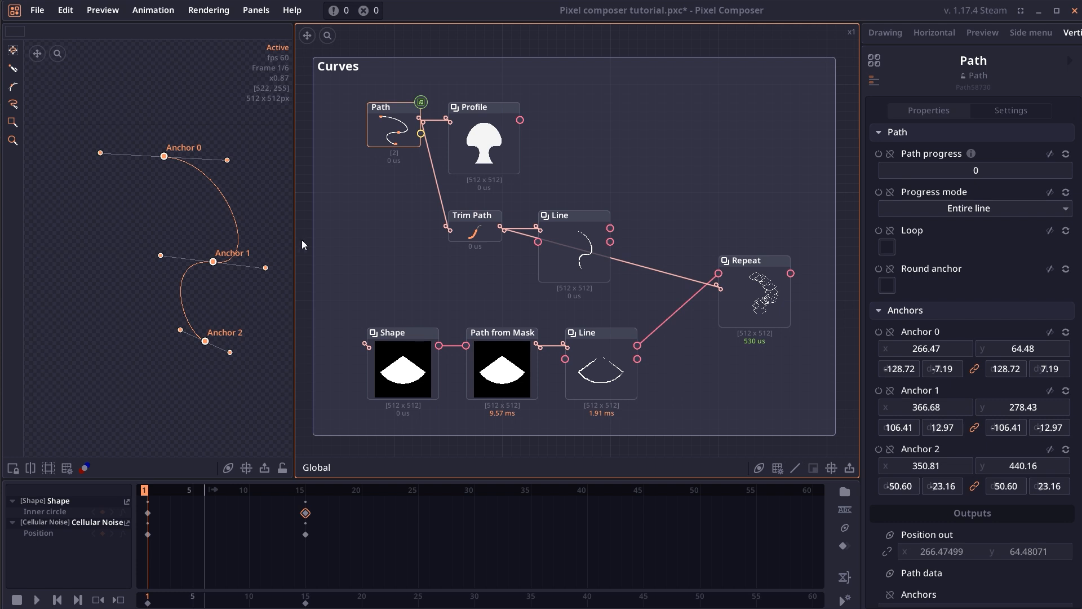
left_click(480, 160)
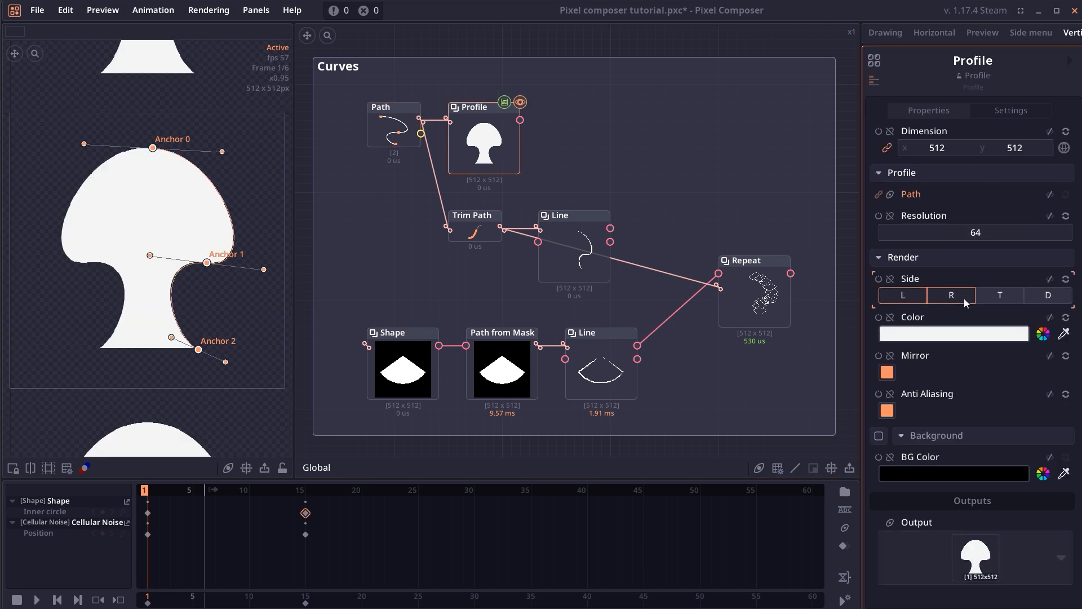
left_click(1048, 299)
left_click(902, 296)
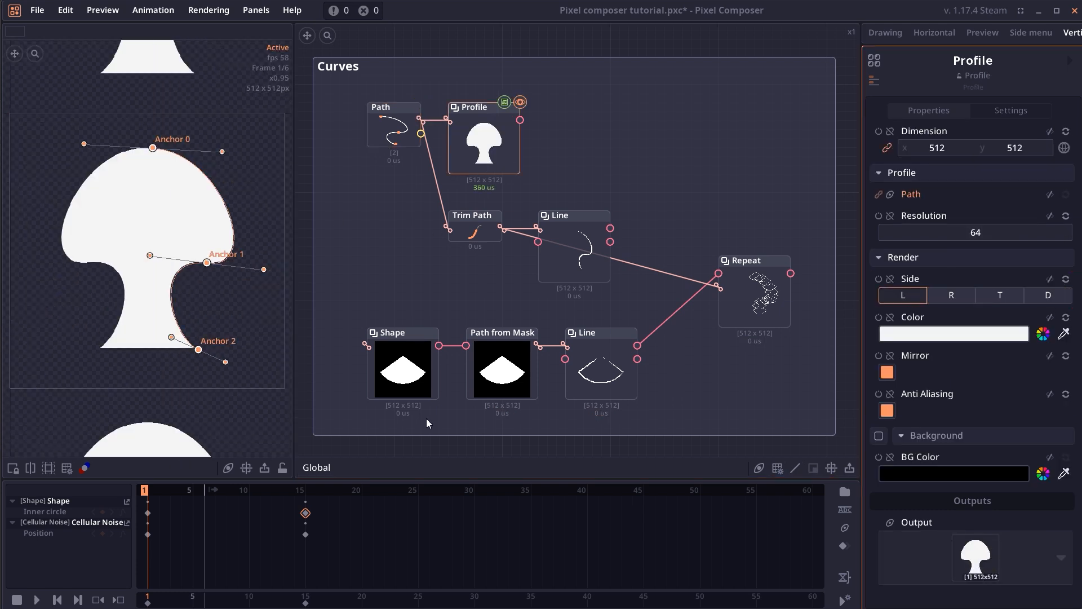
Preview the Line node fed by Trim Path and set the Trim Path range's end to 0.98.
left_click(473, 220)
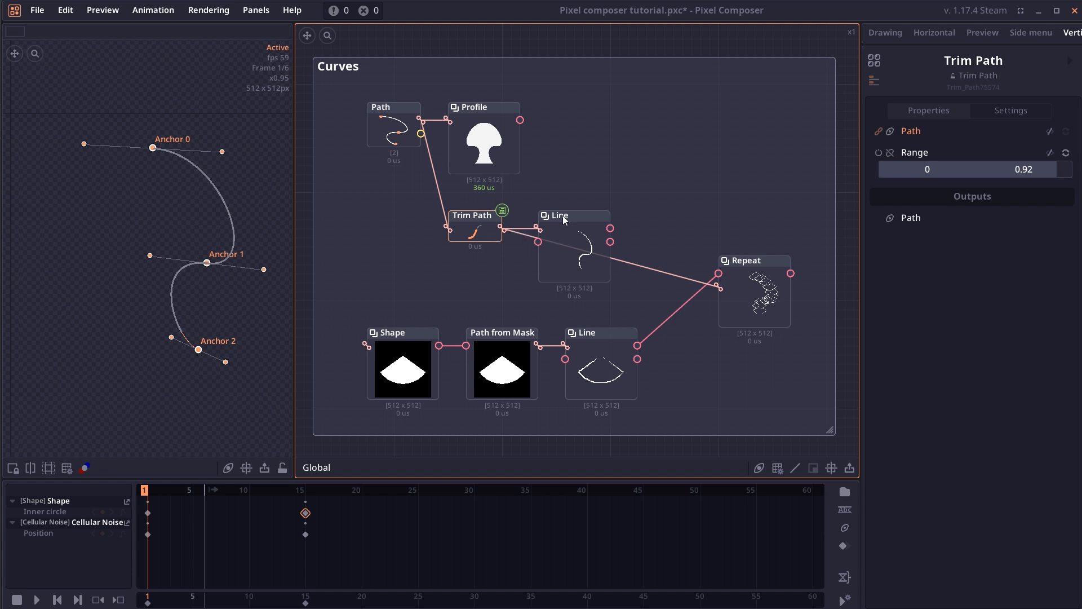
left_click(564, 217)
left_click(502, 228)
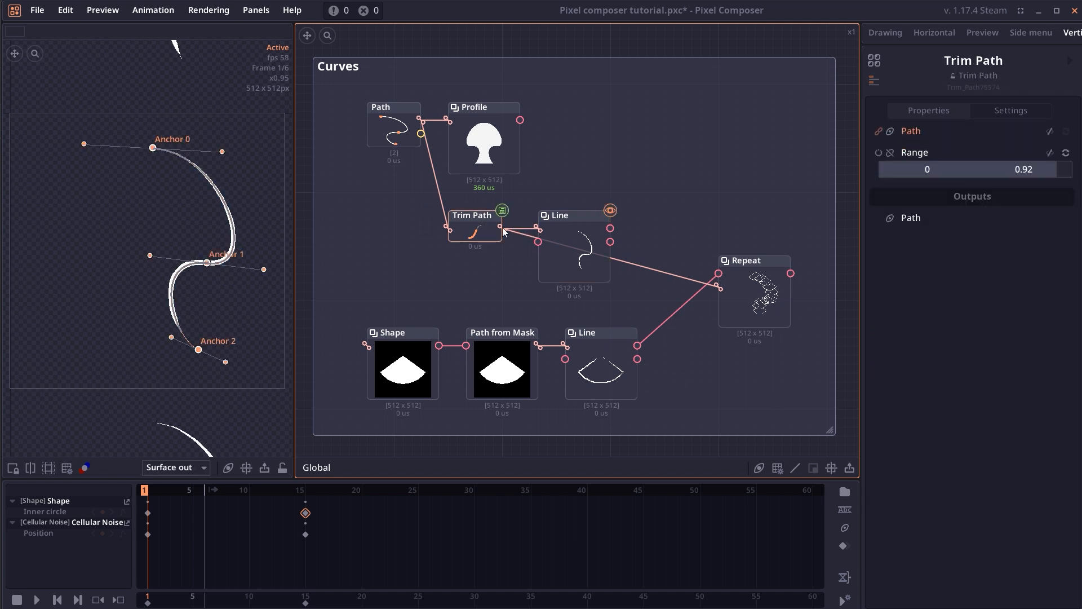
left_click_drag(1045, 170, 1045, 170)
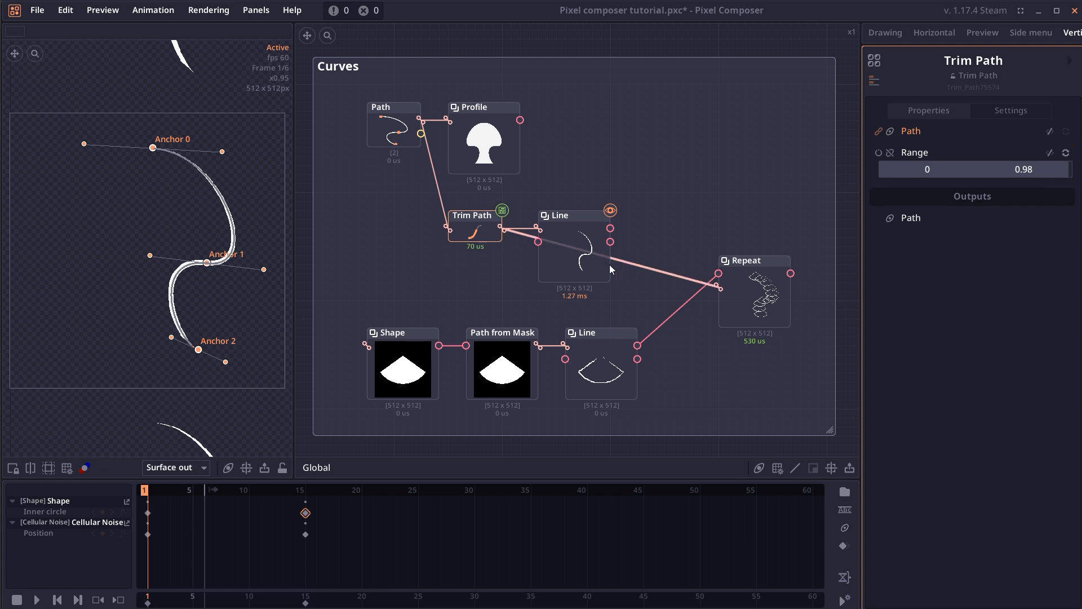
Examine the Repeat node, the outline traced by Path from Mask, and the Line node drawn from that outline.
left_click(752, 269)
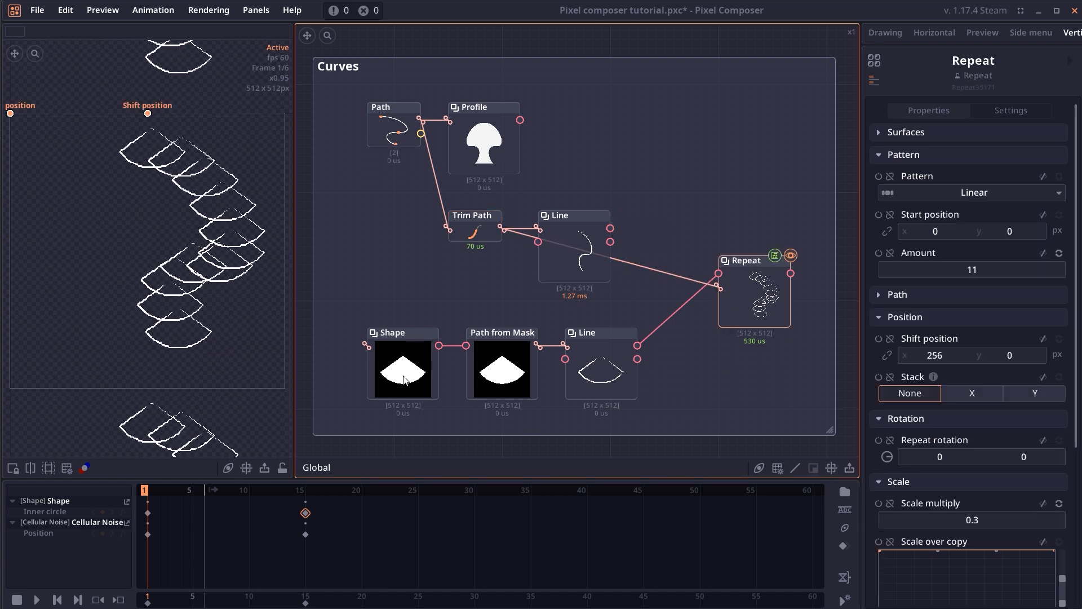
left_click(494, 381)
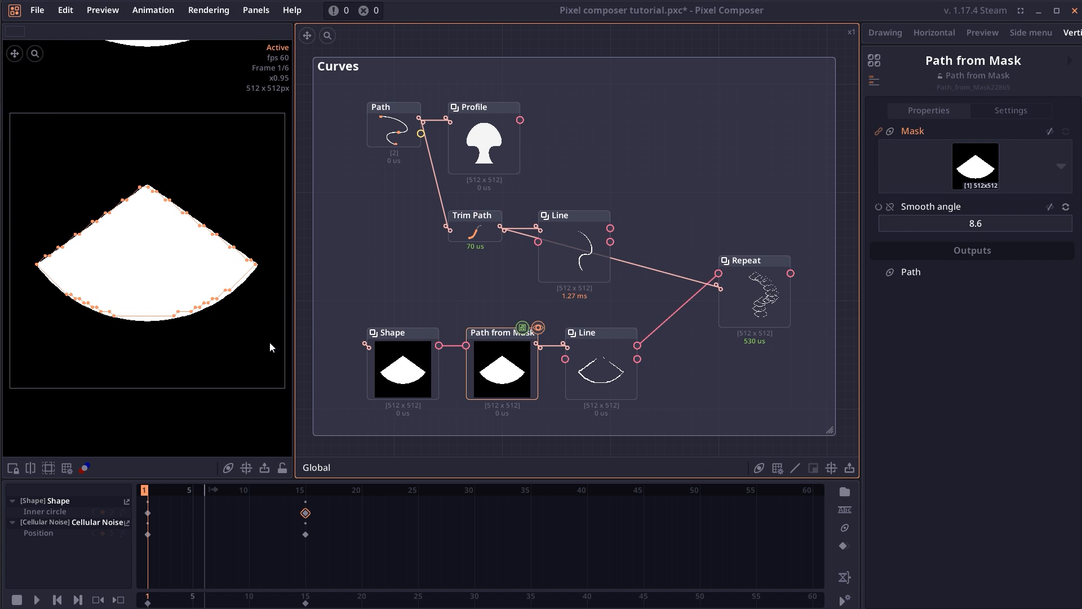
scroll(172, 225, "up", 5)
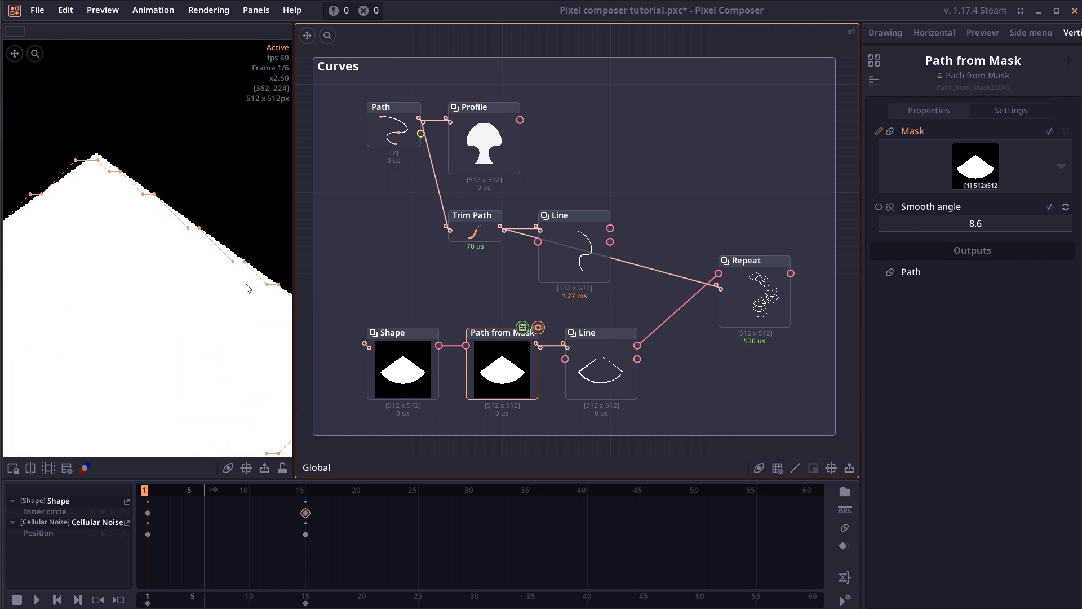
scroll(244, 290, "down", 4)
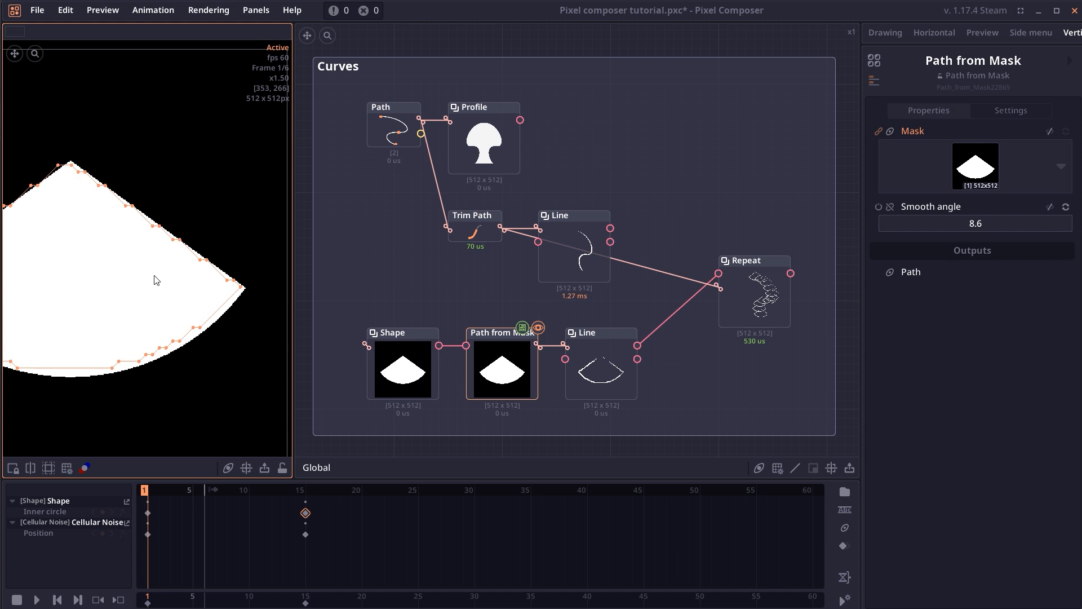
left_click_drag(156, 280, 194, 290)
scroll(190, 293, "down", 1)
left_click_drag(190, 293, 199, 279)
scroll(185, 281, "up", 1)
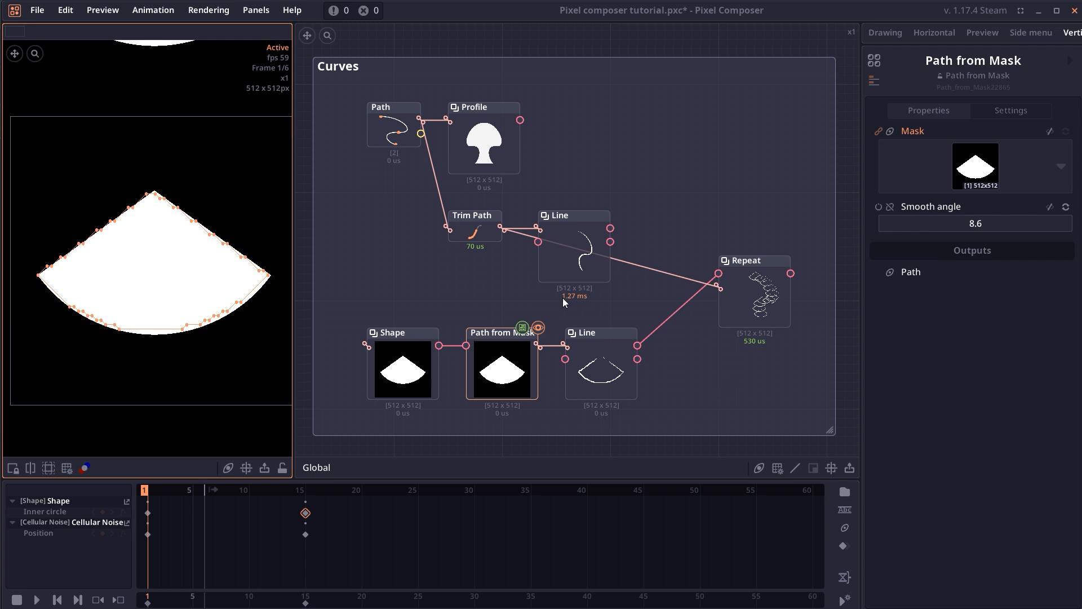
left_click(600, 334)
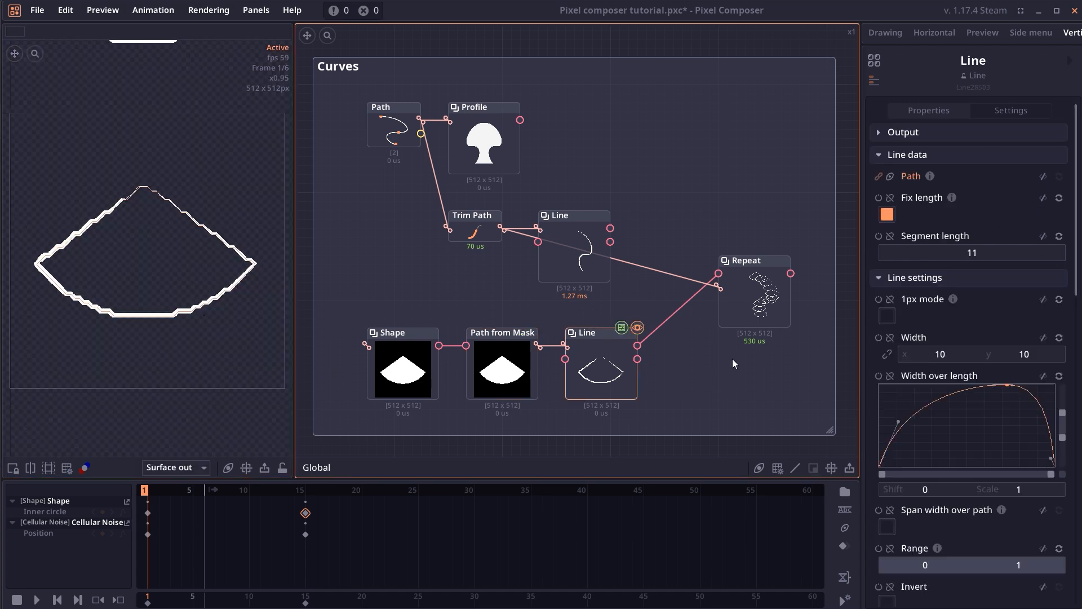
left_click(766, 312)
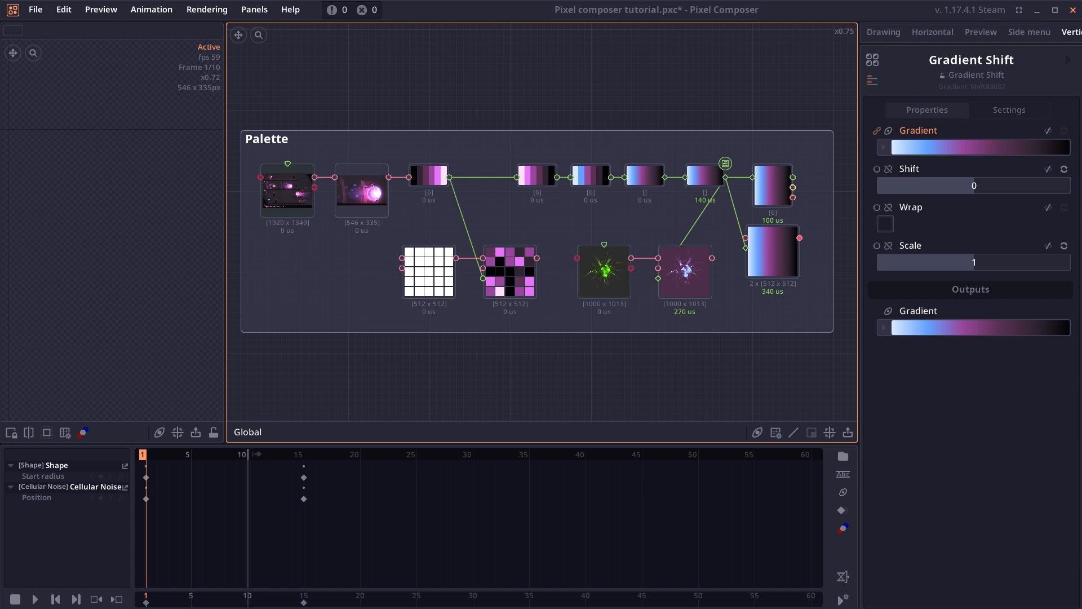
Inspect the Neo Tokyo vfx image in the Palette group and randomize the Palette Extract node's seed.
scroll(372, 151, "up", 4)
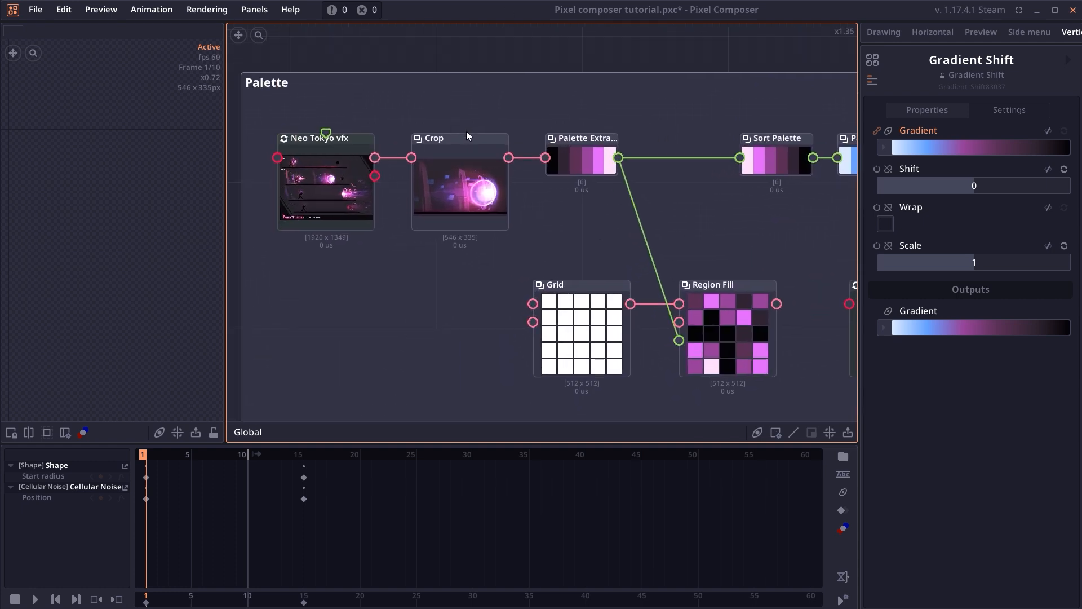
left_click(360, 201)
left_click(568, 170)
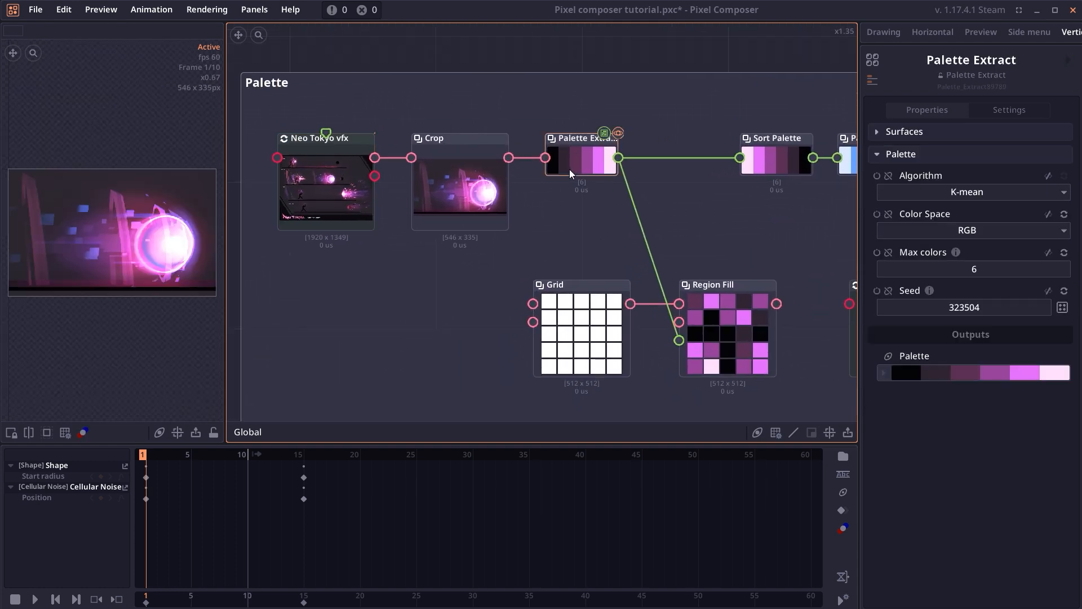
left_click_drag(674, 210, 487, 198)
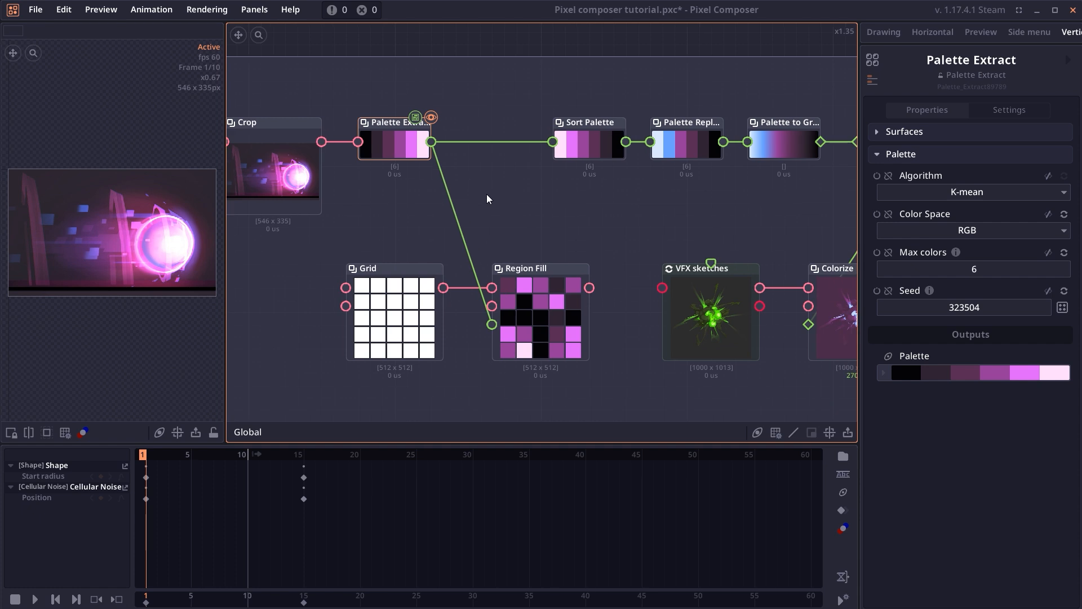
left_click(1062, 307)
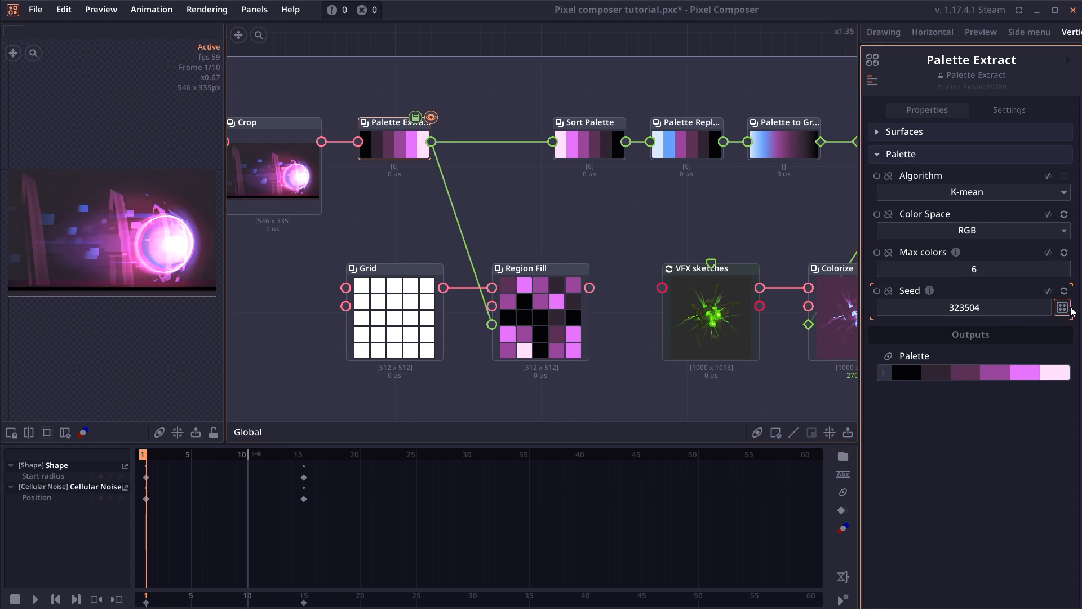
left_click(1062, 307)
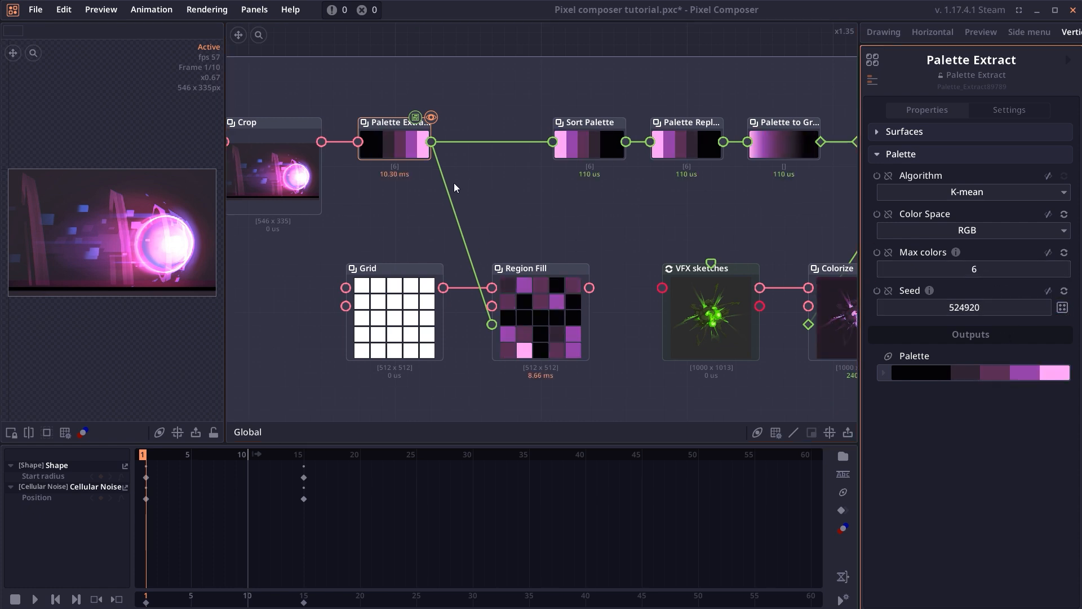
Inspect the Sort Palette node and review the available sorting orders without changing Brightness.
left_click(584, 147)
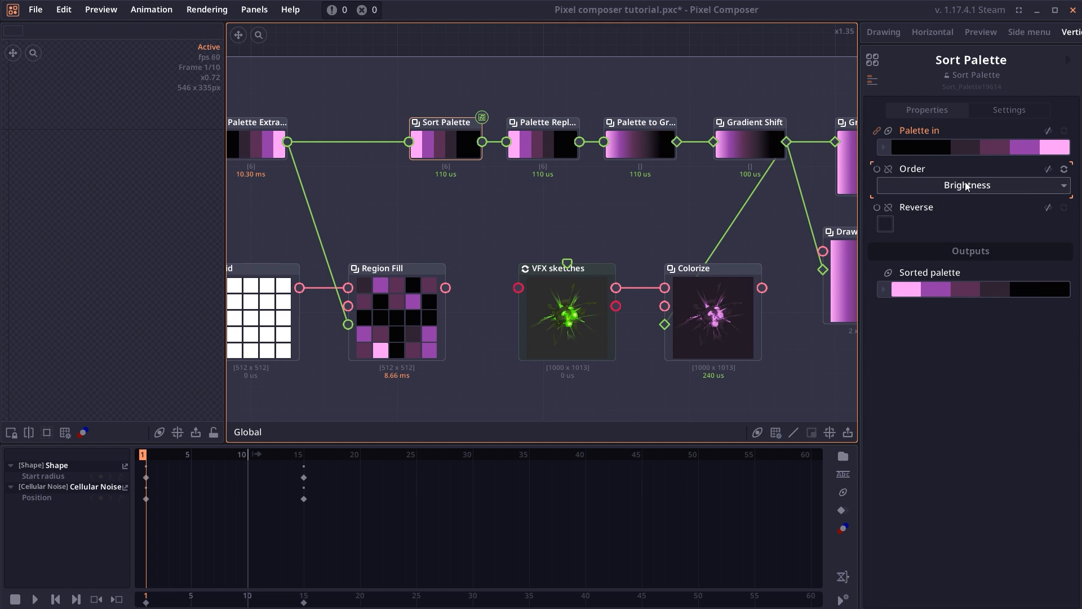
left_click(966, 186)
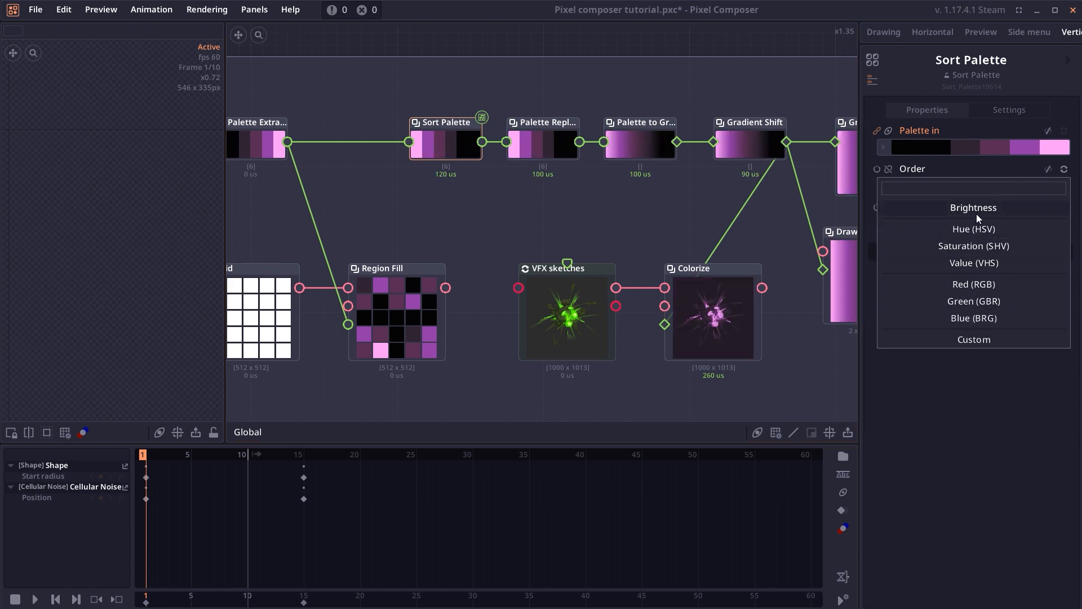
left_click(951, 488)
Set the first Palette from colour of the Palette Replace node to the purple 9138A9FF sampled from the node's preview.
left_click(548, 157)
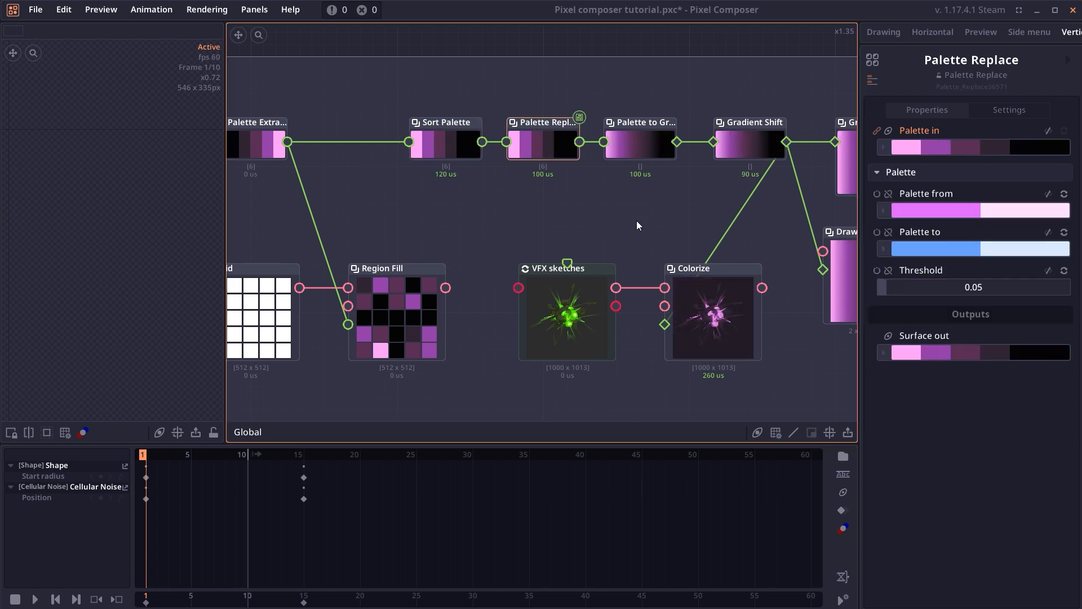
left_click(945, 211)
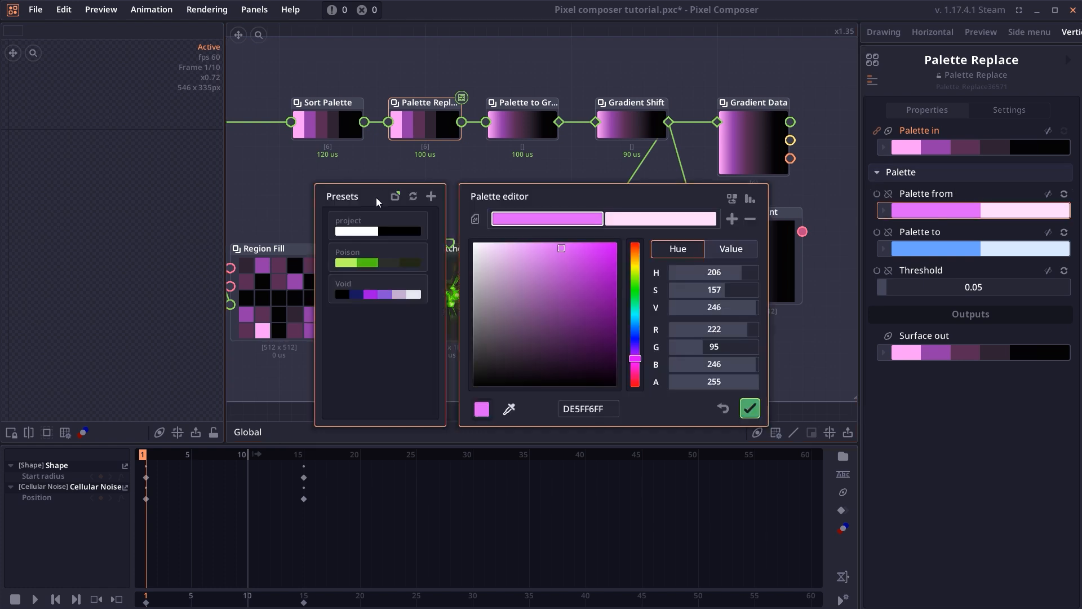
left_click(523, 428)
left_click(410, 132)
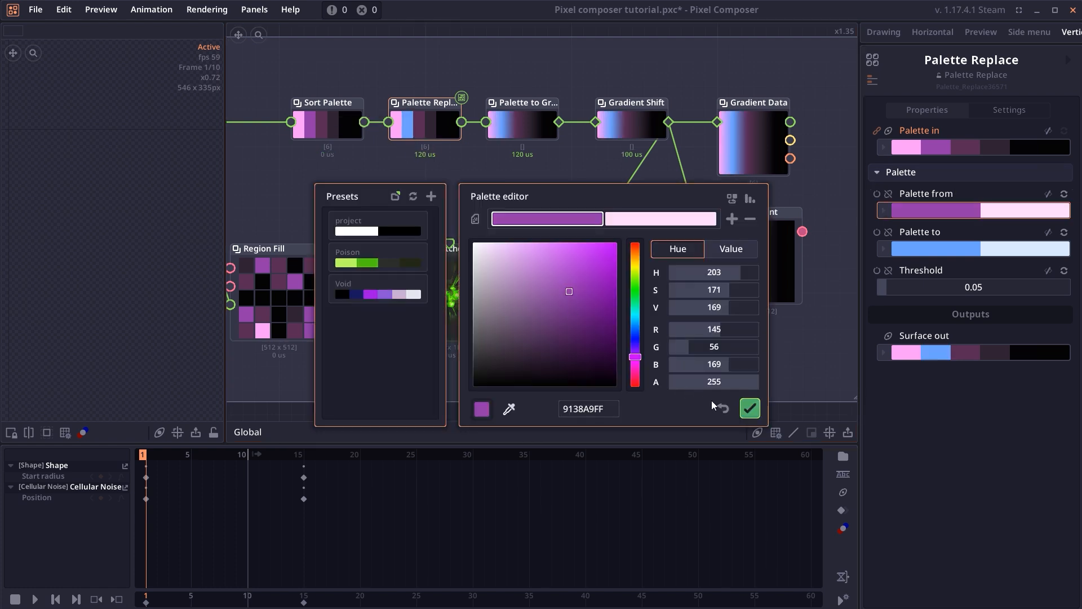
left_click(750, 407)
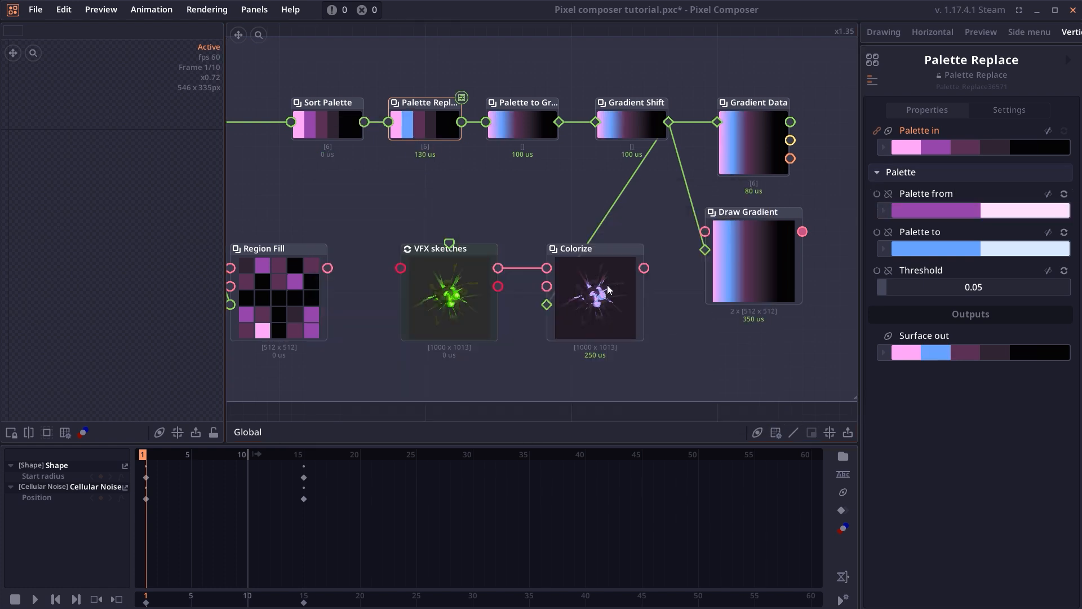
Increase the shift on the Gradient Shift node and check the Gradient Data, Draw Gradient and Colorize nodes.
left_click(630, 134)
mouse_move(964, 269)
left_mouse_down()
mouse_move(930, 263)
mouse_move(997, 263)
left_mouse_up()
left_click(749, 160)
left_click(770, 297)
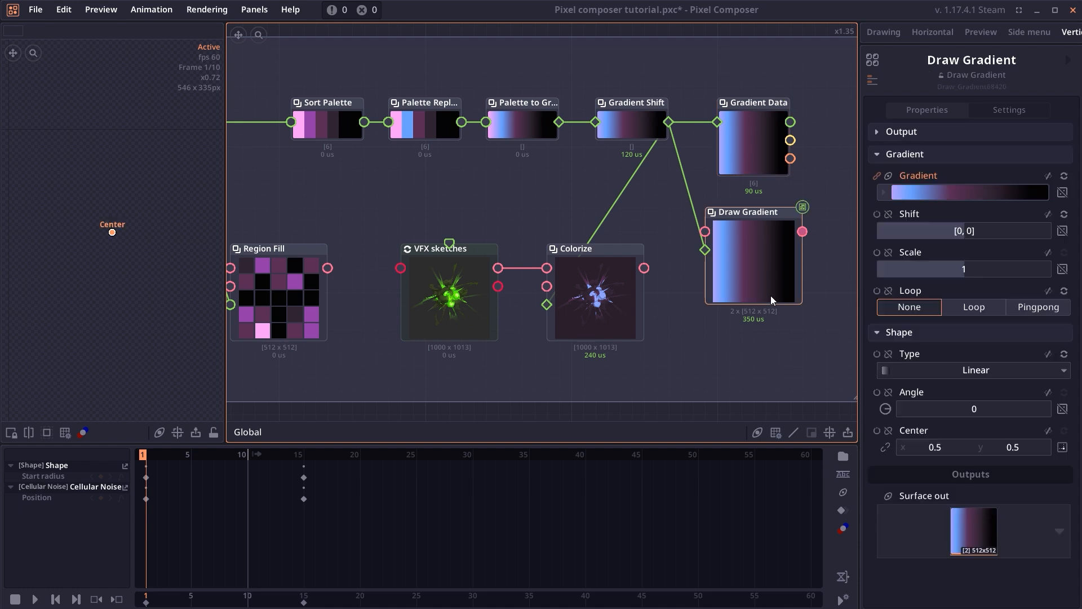
left_click_drag(709, 363, 760, 335)
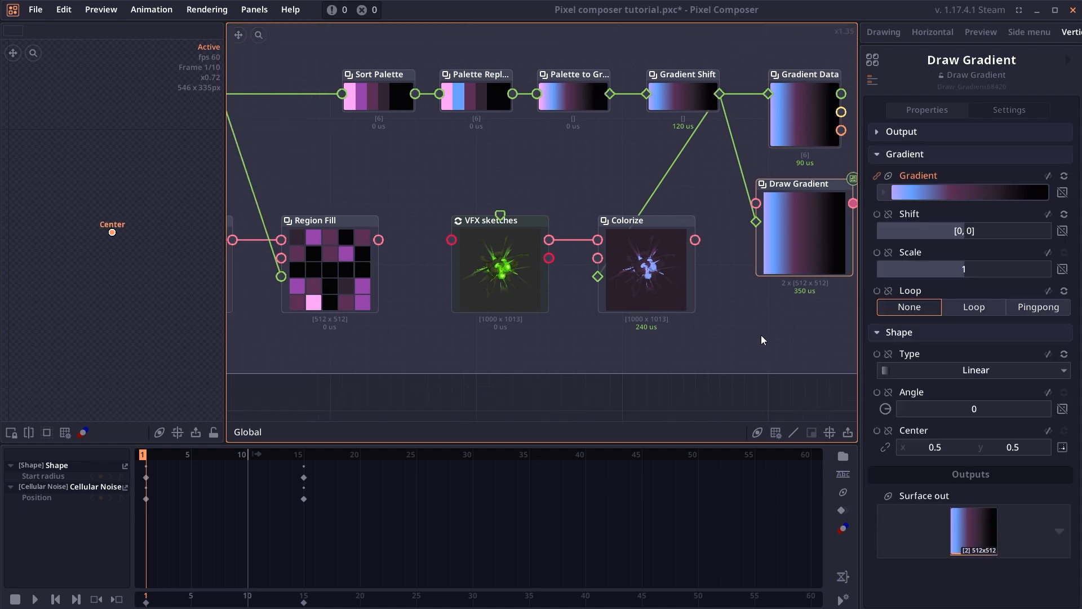
left_click(645, 282)
Switch the Region Fill node's fill type to Color map and feed it the Crop node's surface output.
left_click_drag(407, 175, 684, 163)
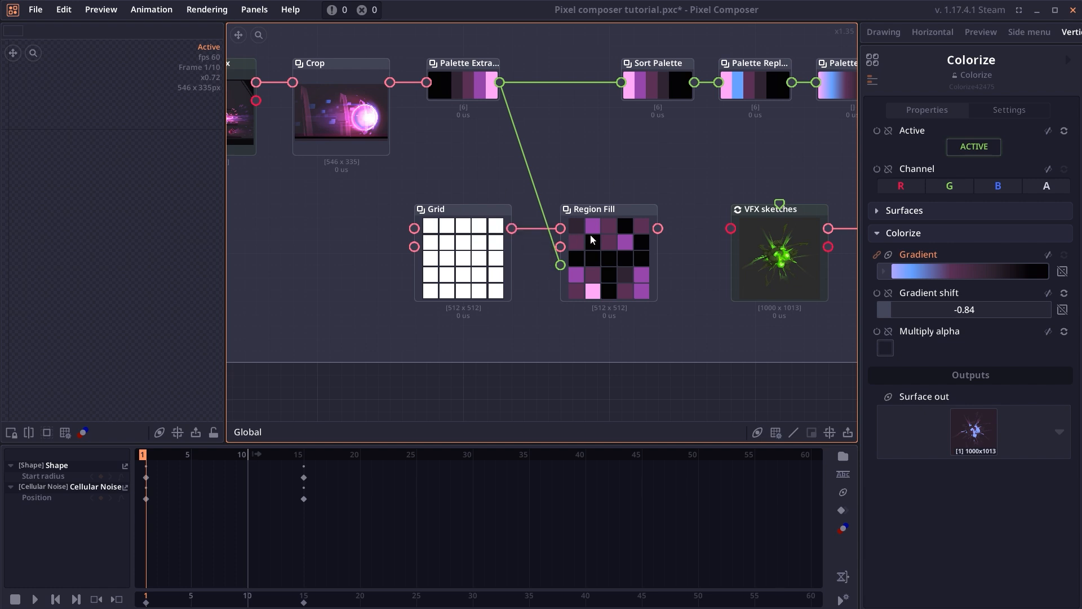
left_click(613, 270)
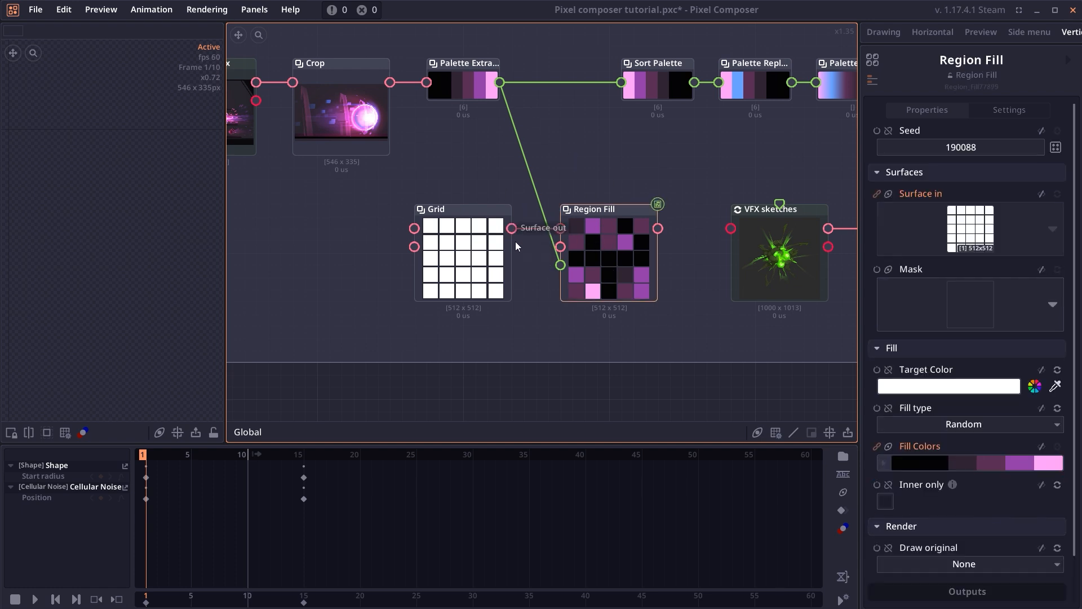
left_click(962, 428)
left_click(964, 462)
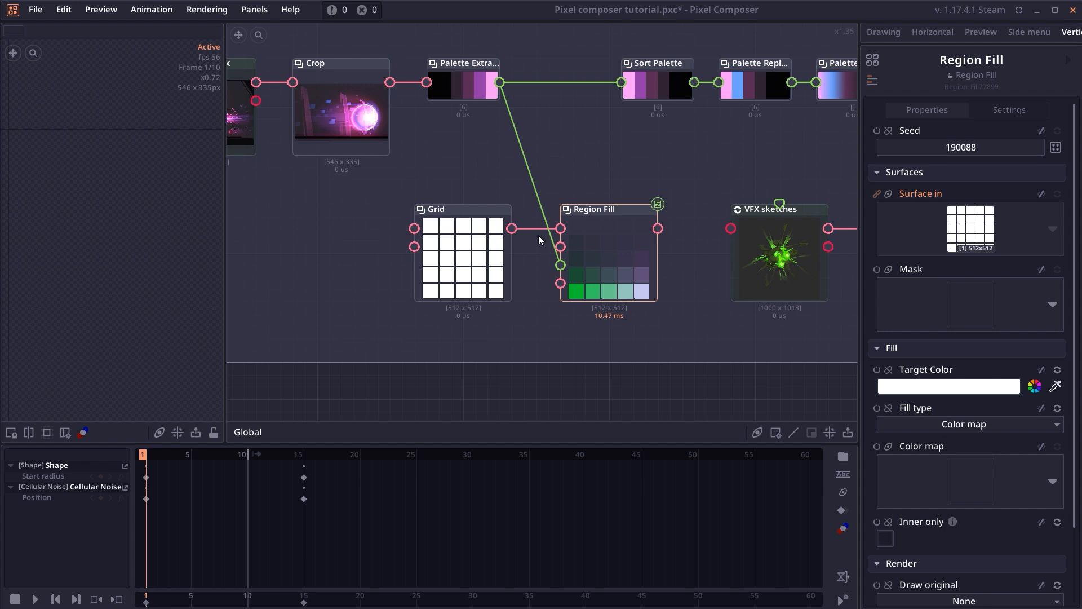
left_click_drag(397, 84, 555, 195)
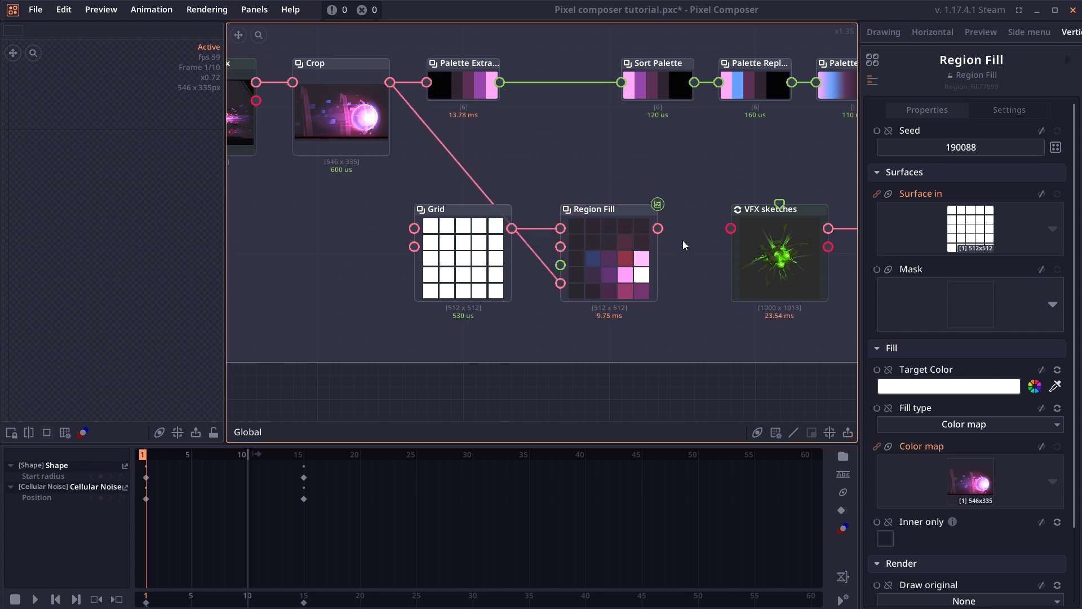
left_click_drag(628, 276, 640, 252)
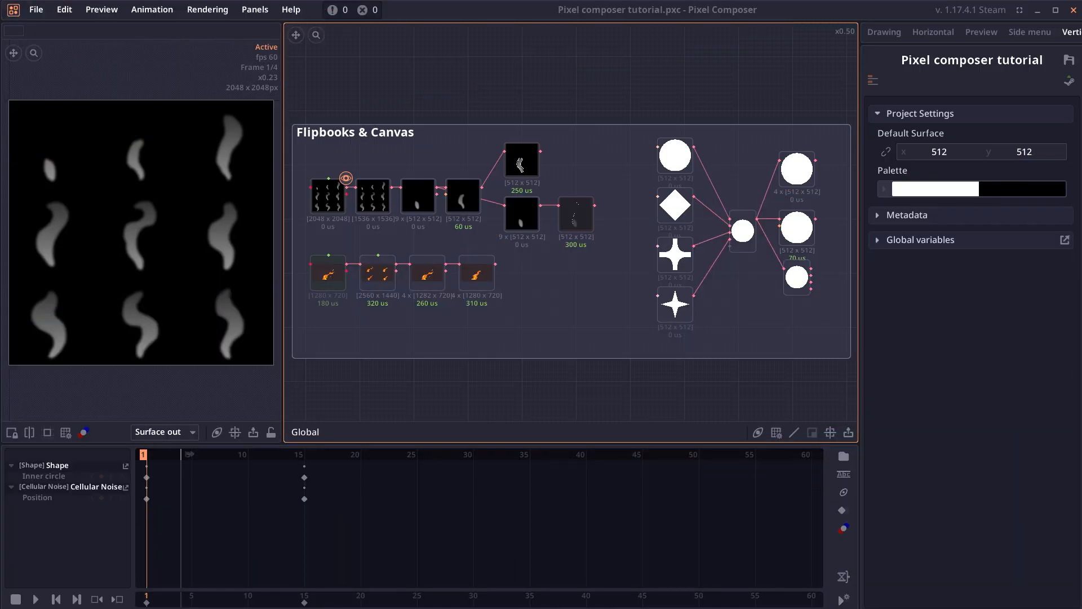
Inspect the Render Spritesheet node and the UE5 2D VFX flipbook image in the Flipbooks & Canvas group.
left_click(362, 275)
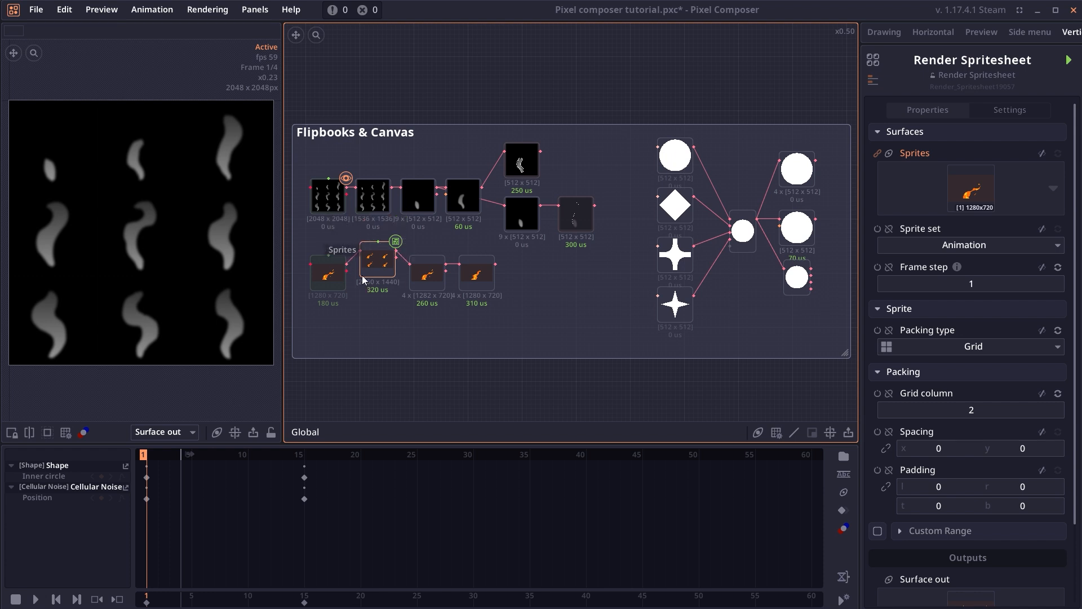
scroll(391, 337, "up", 3)
left_click_drag(371, 290, 528, 364)
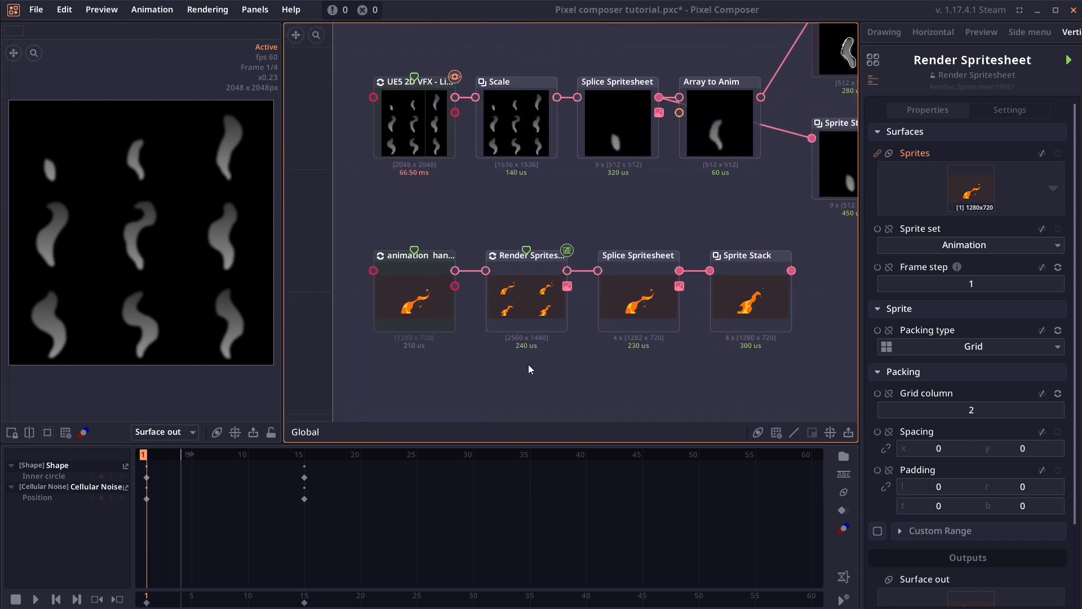
left_click(414, 133)
left_click_drag(554, 196, 526, 223)
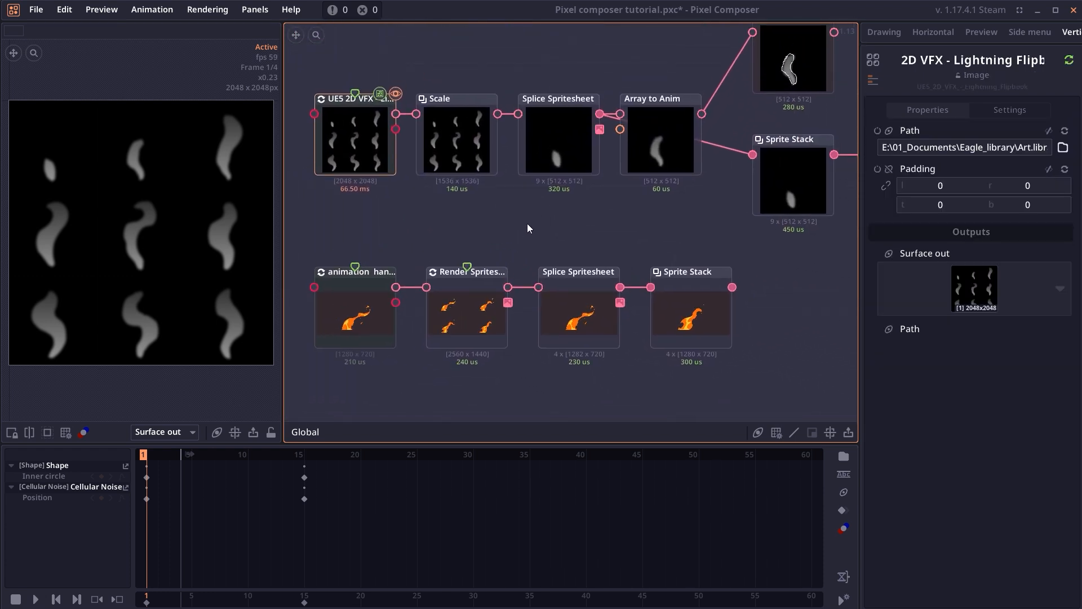
Preview the flipbook's Scale and Splice Spritesheet nodes, and the Array to Anim node with its frame sequence.
left_click(472, 153)
left_click(559, 154)
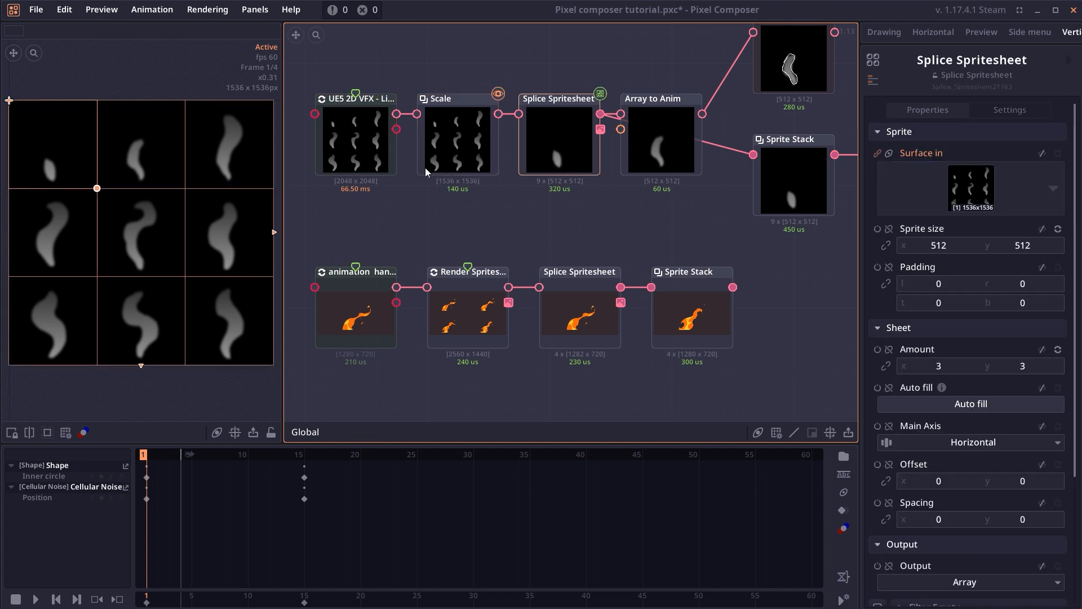
double_click(570, 148)
left_click_drag(656, 217, 544, 247)
double_click(573, 195)
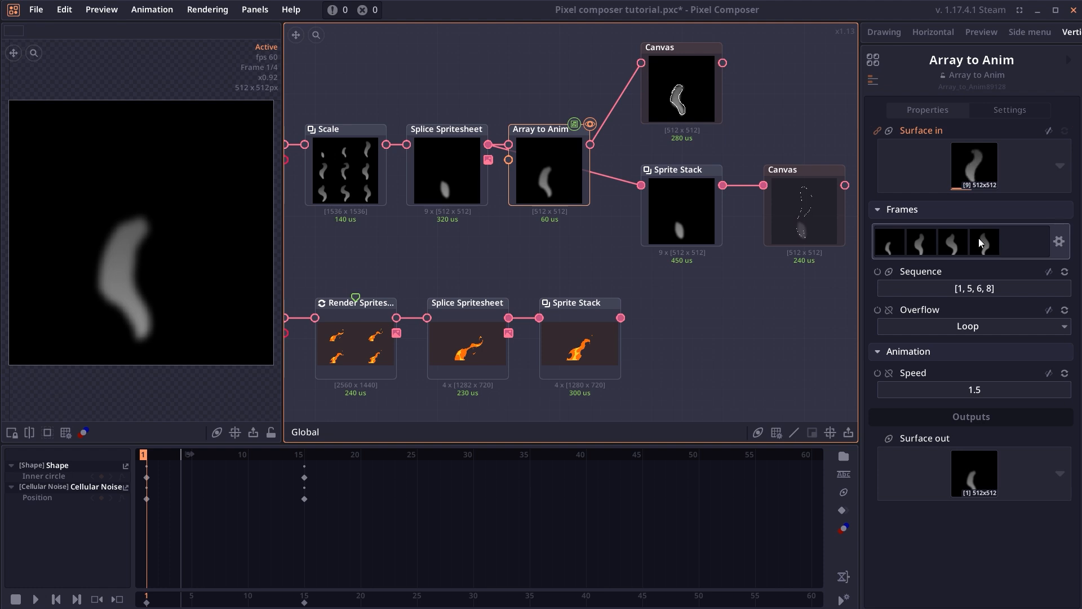
Preview the Canvas node fed by Array to Anim and scrub its outline animation to frame 3.
double_click(700, 108)
left_click_drag(776, 125, 730, 129)
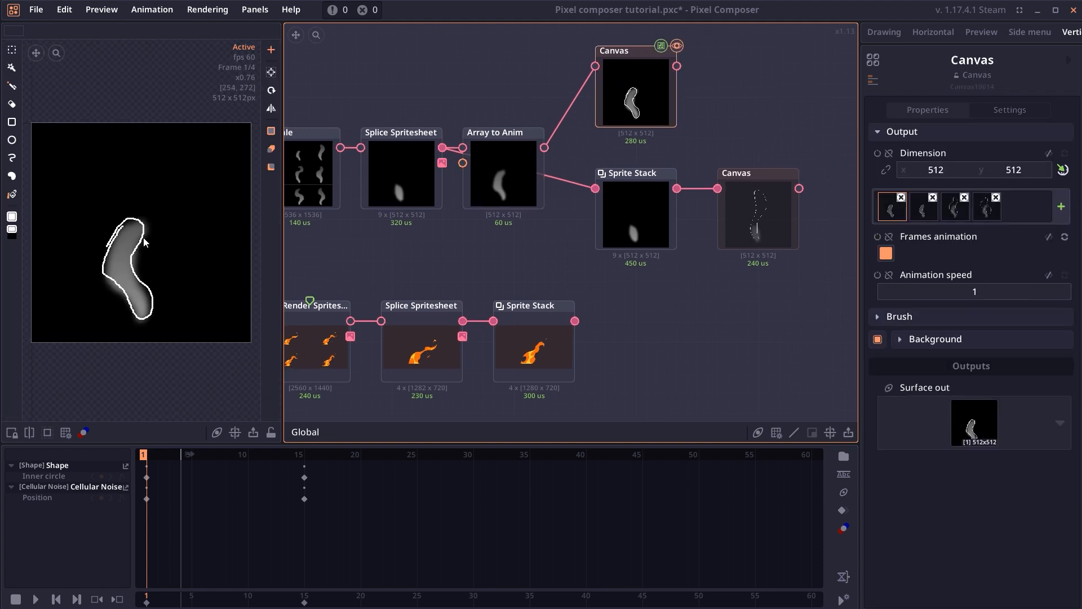
mouse_move(147, 454)
left_mouse_down()
mouse_move(178, 455)
mouse_move(165, 456)
left_mouse_up()
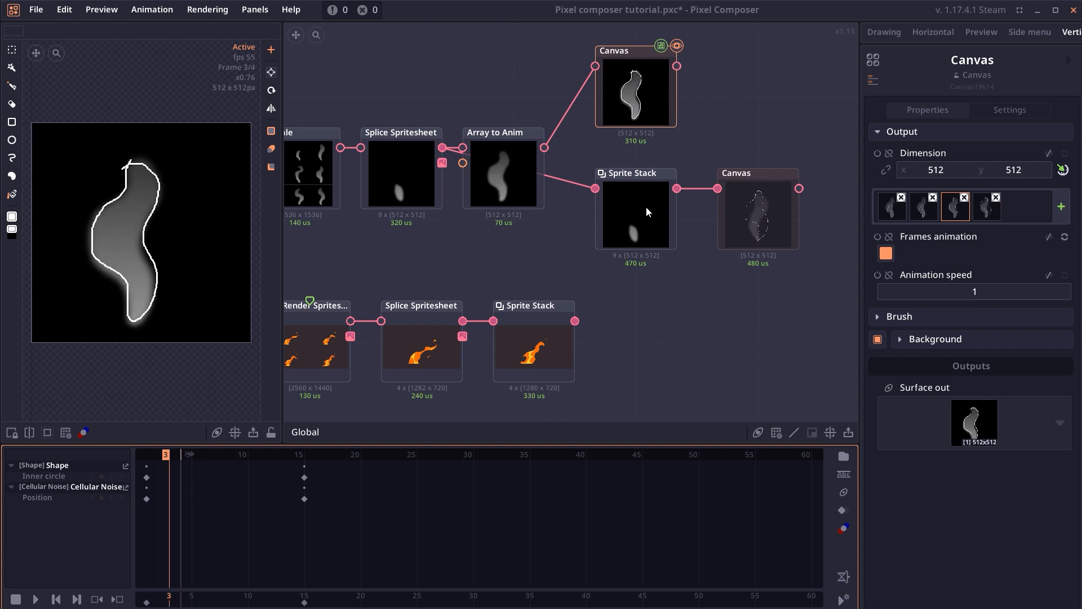
Preview several sprites of the smoke Sprite Stack, and the Canvas traced over it at frame 2.
left_click(645, 206)
left_click(50, 403)
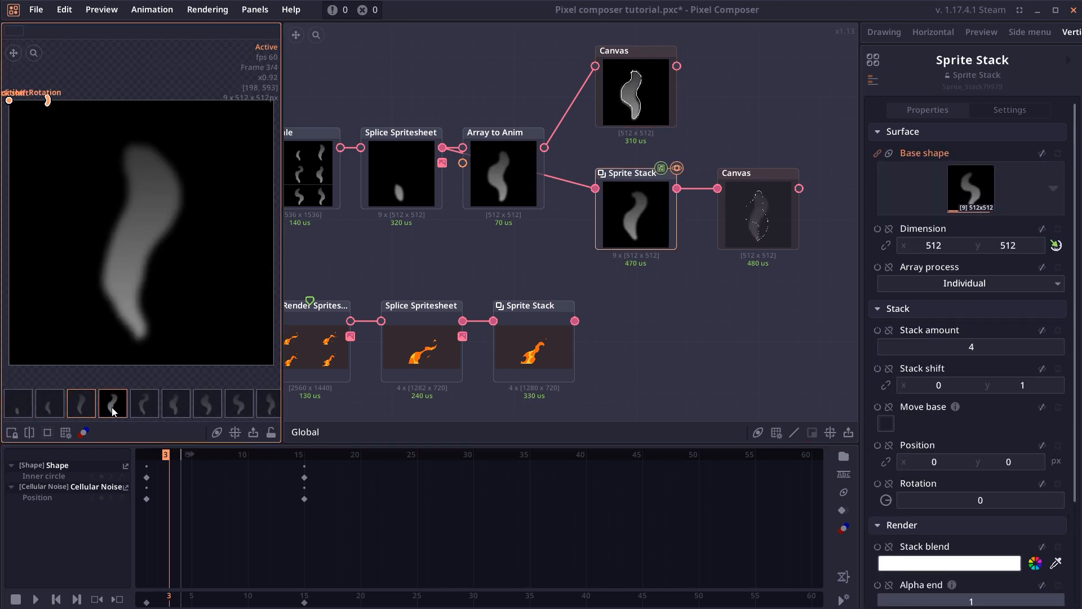
left_click(208, 403)
left_click(780, 211)
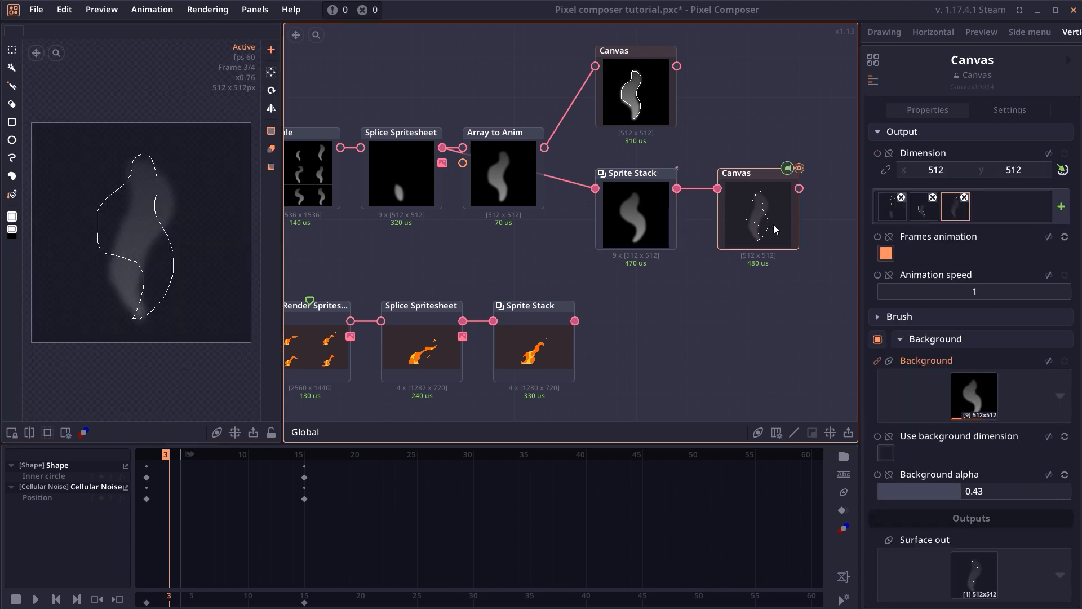
left_click_drag(170, 454, 166, 455)
Try onion skinning on the Canvas drawing while scrubbing through the frames, and turn it off again.
left_click(83, 432)
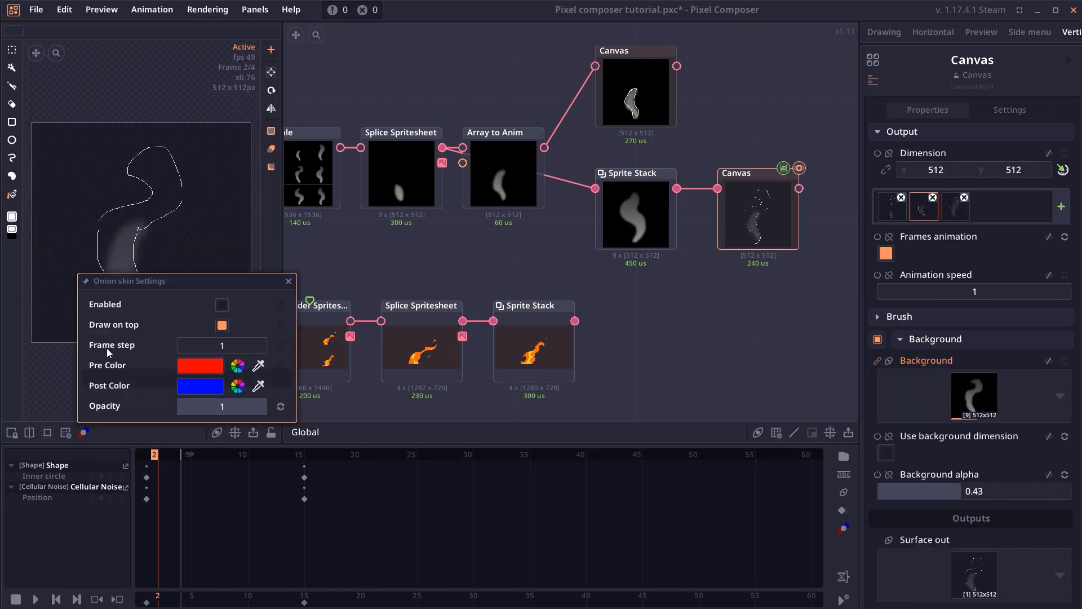
left_click(225, 306)
left_click(289, 281)
left_click(158, 456)
left_click_drag(155, 453, 200, 454)
left_click(82, 433)
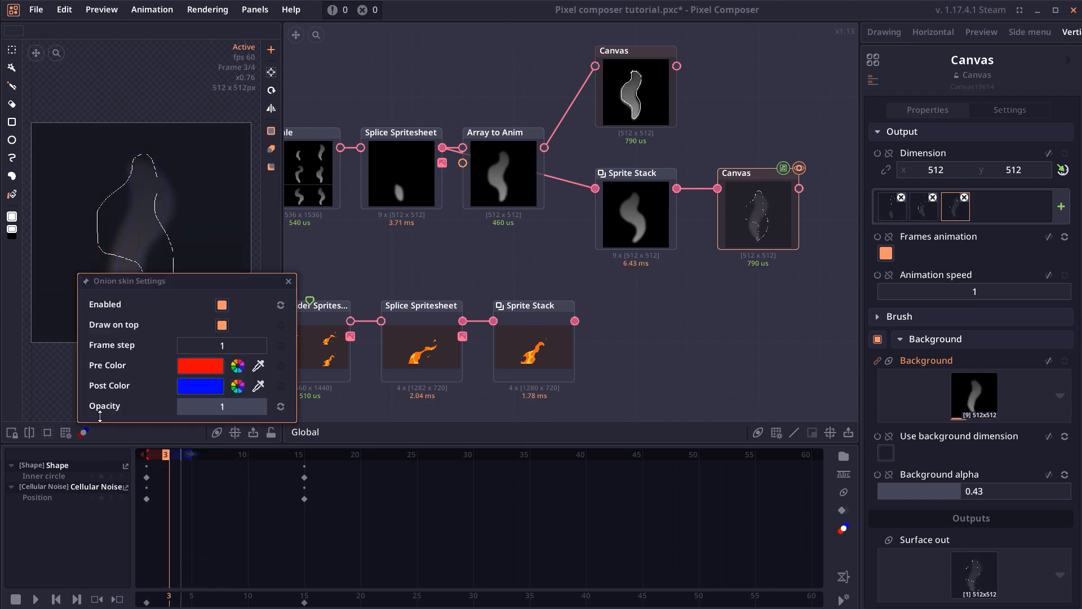
left_click(227, 308)
left_click(289, 281)
Preview the flame animation image and its Render Spritesheet node at frame 2.
left_click(696, 319)
left_click_drag(661, 357, 897, 320)
left_click_drag(492, 404, 474, 387)
left_click(402, 313)
left_click(165, 455)
left_click(535, 312)
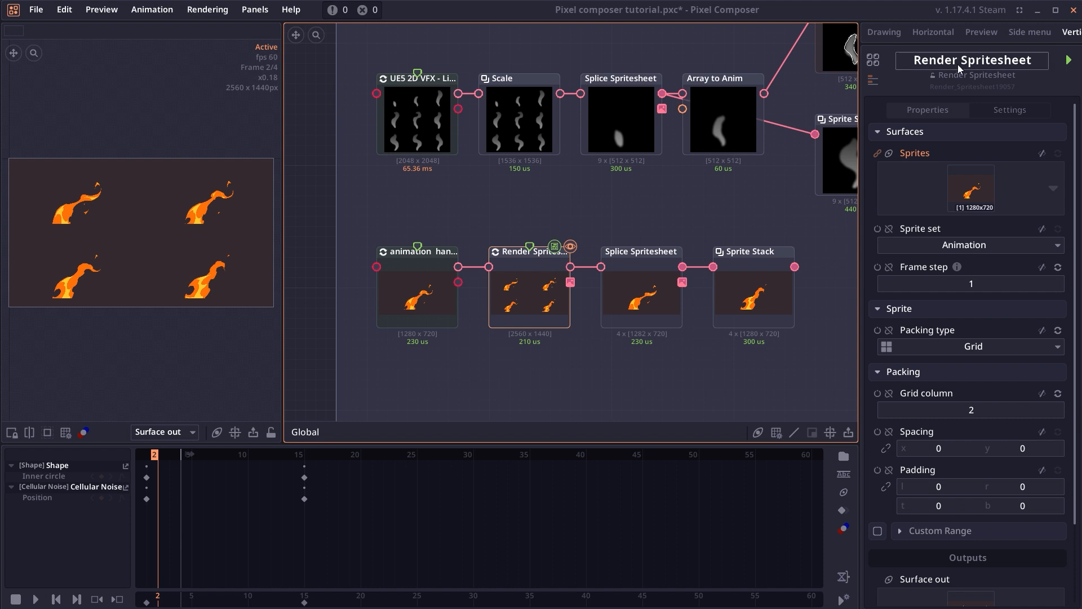
left_click_drag(563, 361, 527, 343)
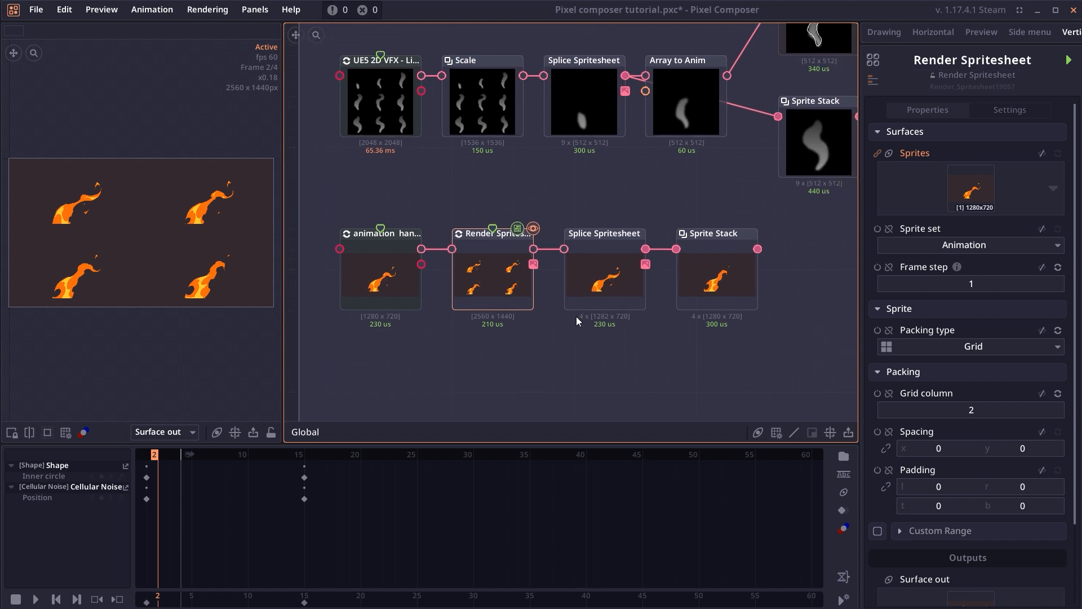
Inspect the flame's Splice Spritesheet node and compare the first and fourth sprites of its Sprite Stack.
left_click(601, 288)
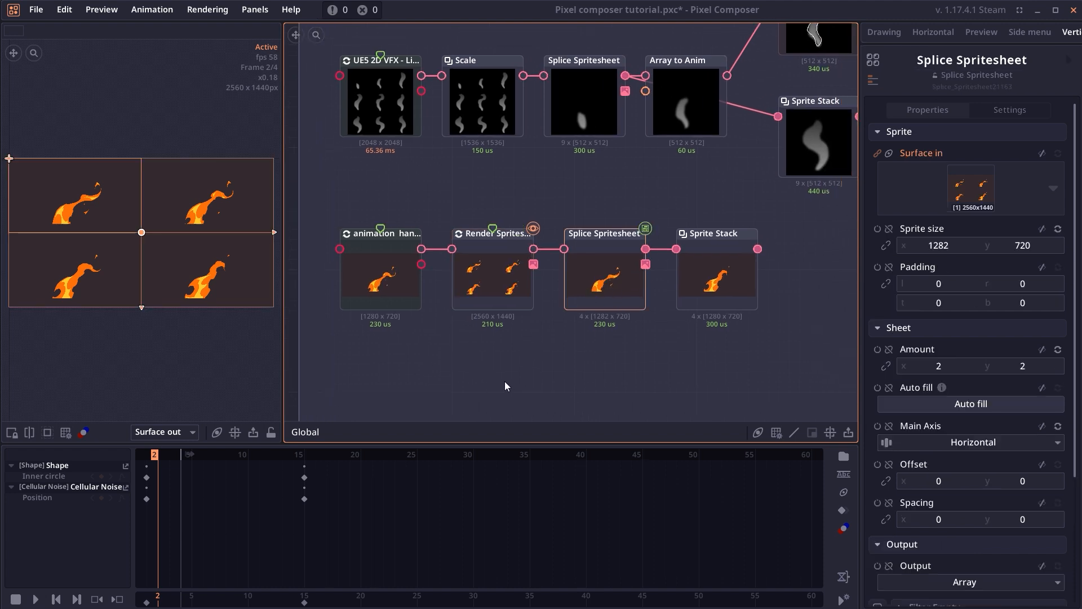
left_click(709, 299)
left_click_drag(630, 385, 532, 364)
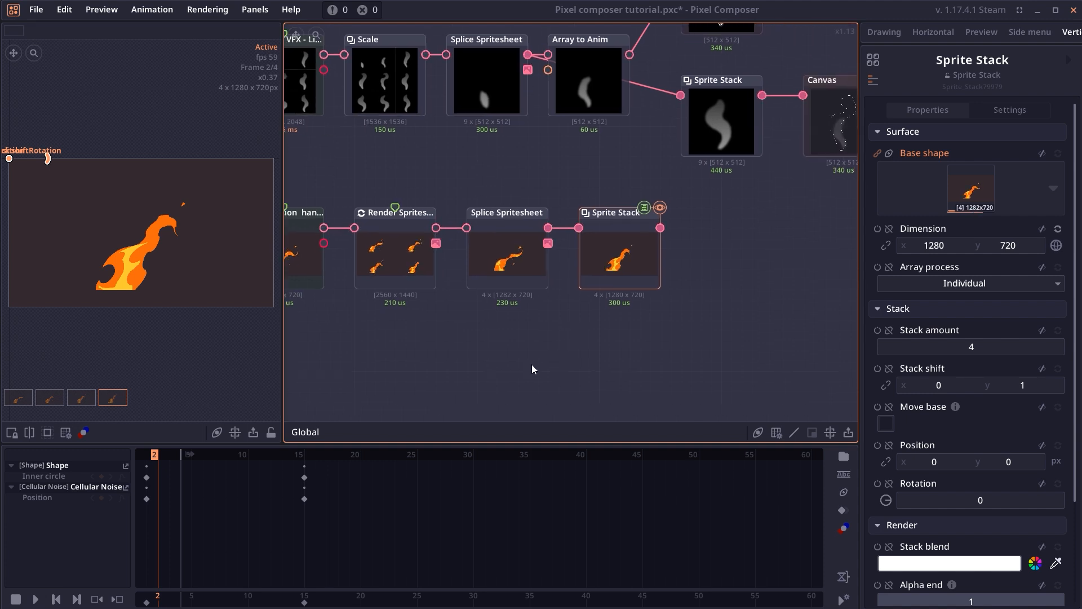
left_click(27, 399)
left_click(114, 397)
Try the flame Sprite Stack as the Canvas background, preview it, and reconnect the smoke Sprite Stack.
left_click_drag(629, 310, 553, 363)
left_click_drag(585, 280, 725, 149)
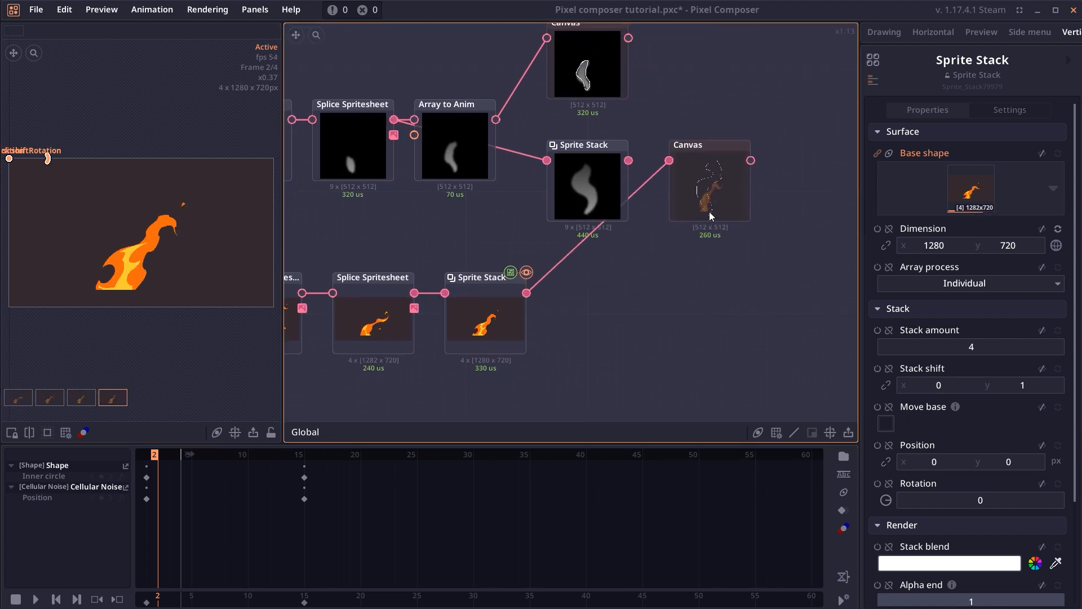
left_click(708, 211)
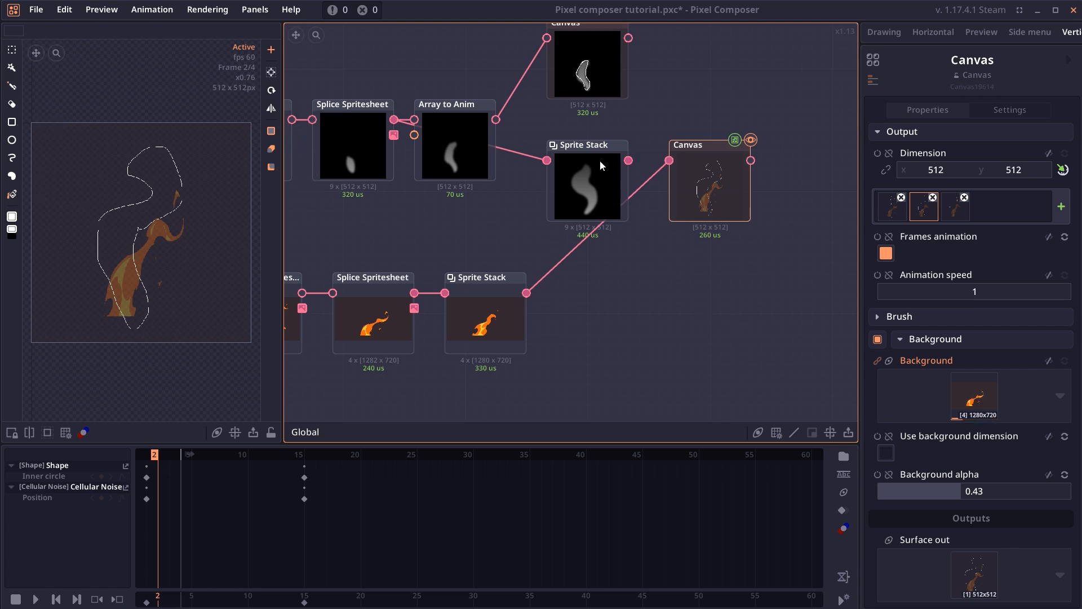
left_click_drag(629, 162, 670, 160)
Examine the Array node that collects the four Shape nodes and preview its individual surfaces.
left_click_drag(758, 309, 356, 286)
left_click_drag(653, 382, 630, 337)
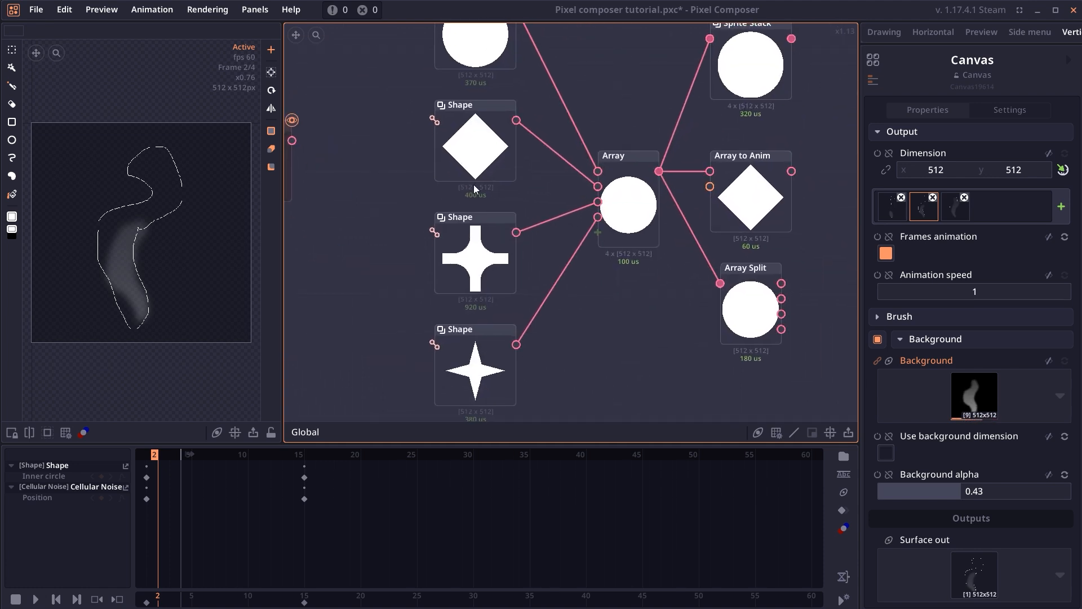
left_click(620, 215)
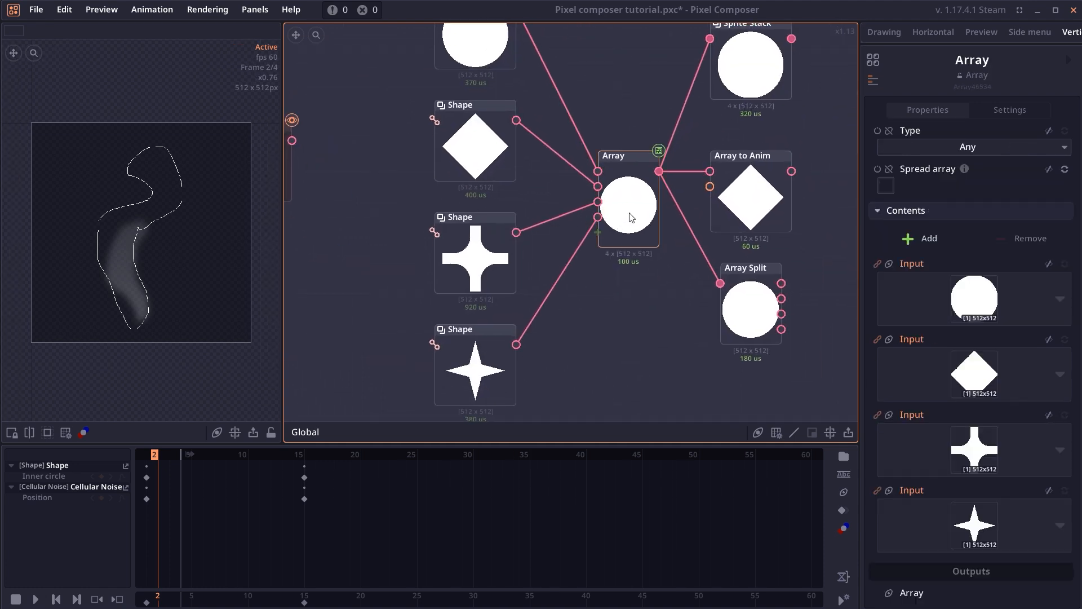
left_click_drag(631, 87, 426, 98)
left_click(49, 403)
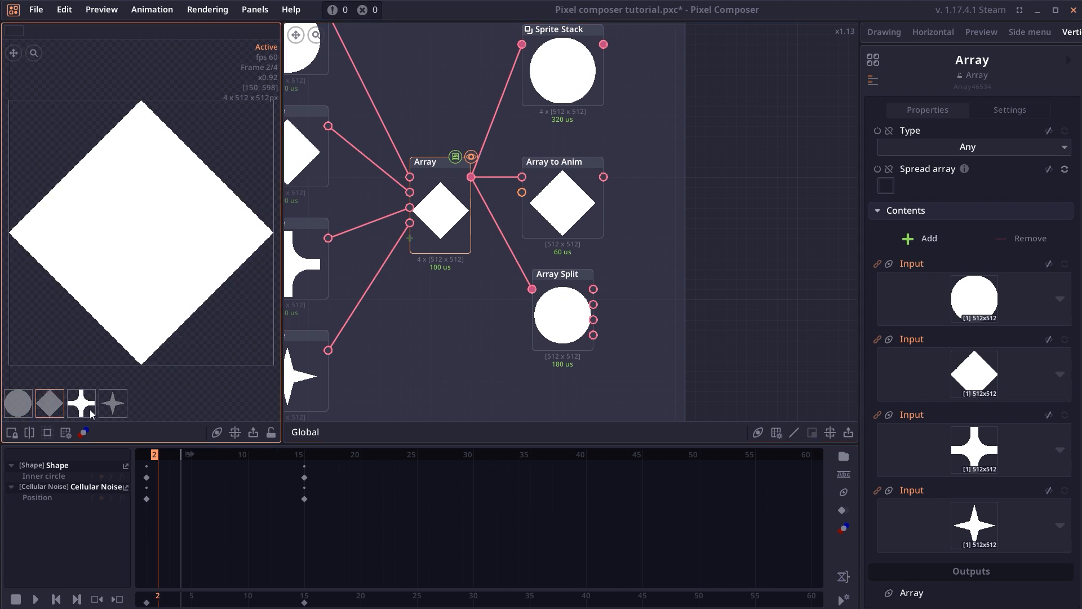
left_click(113, 403)
left_click(49, 403)
Preview the diamond and the four-pointed star surfaces of the Sprite Stack fed by the Array node.
left_click(519, 96)
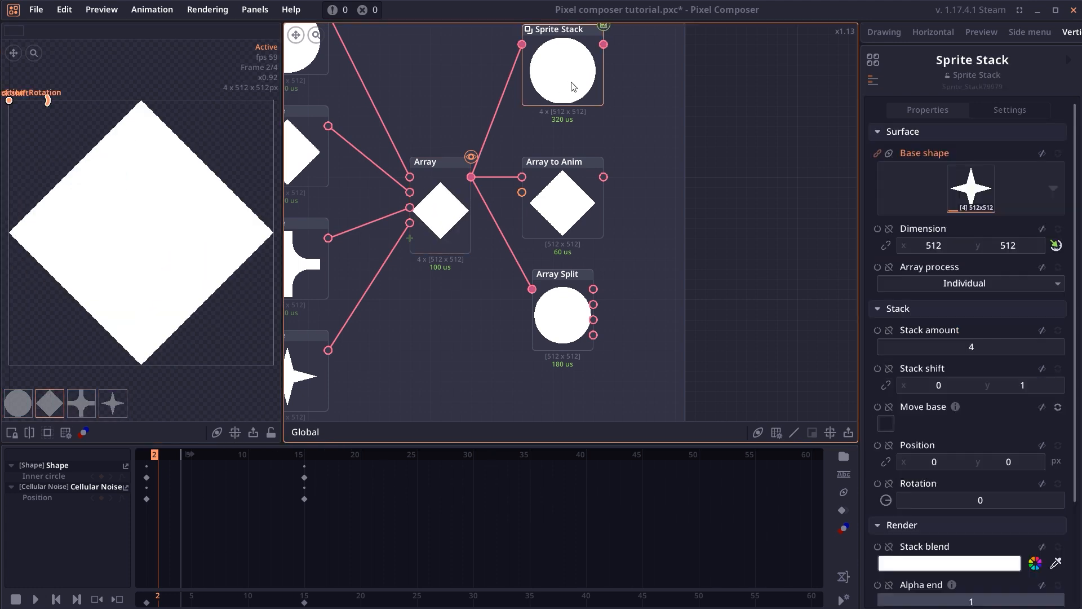
left_click_drag(641, 197, 720, 222)
left_click(50, 403)
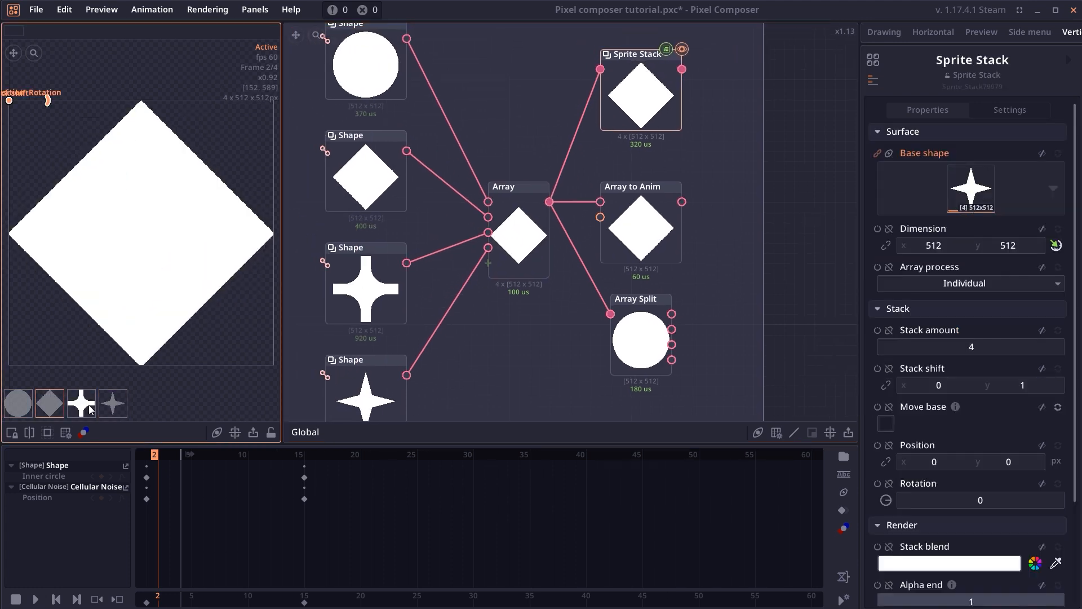
left_click(112, 403)
Preview the Array to Anim node and play its shape sequence from frame 3.
left_click(646, 237)
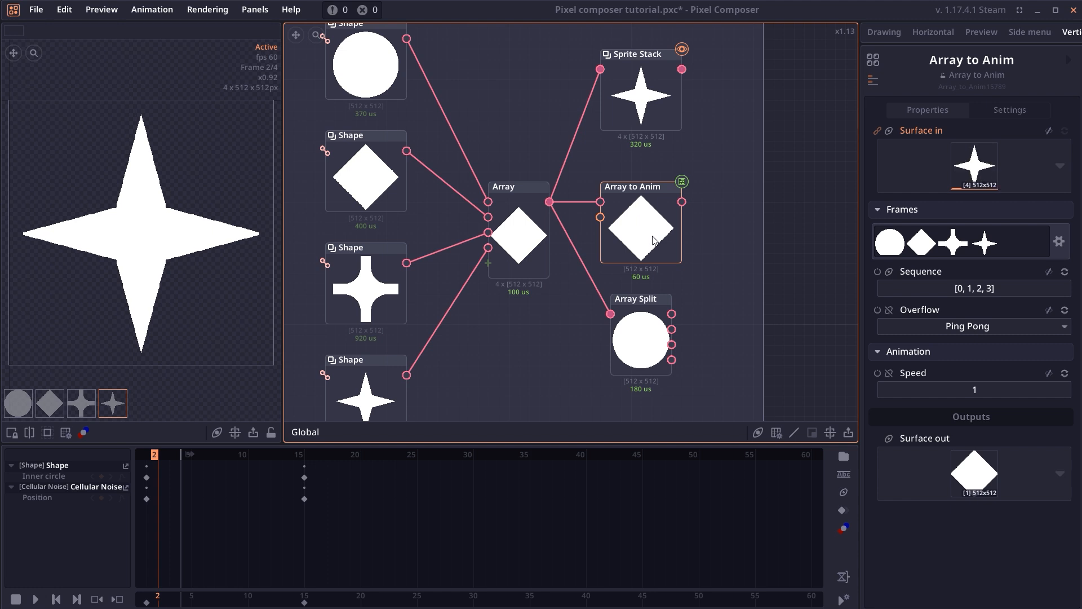
double_click(651, 237)
left_click(168, 454)
key("space")
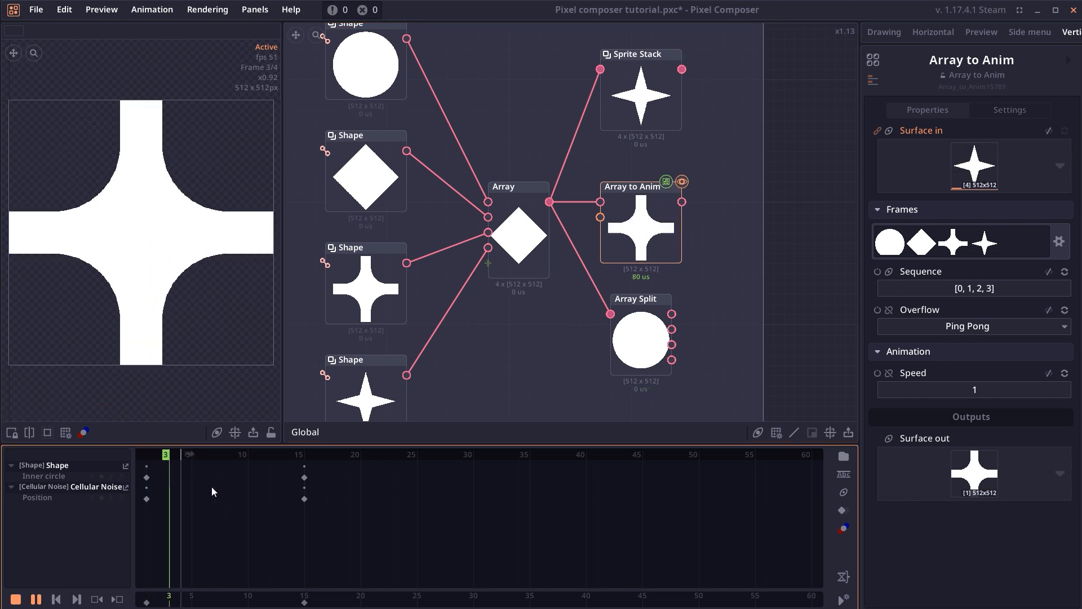
key("space")
Preview the Array Split node that separates the array into individual outputs.
scroll(690, 320, "down", 1)
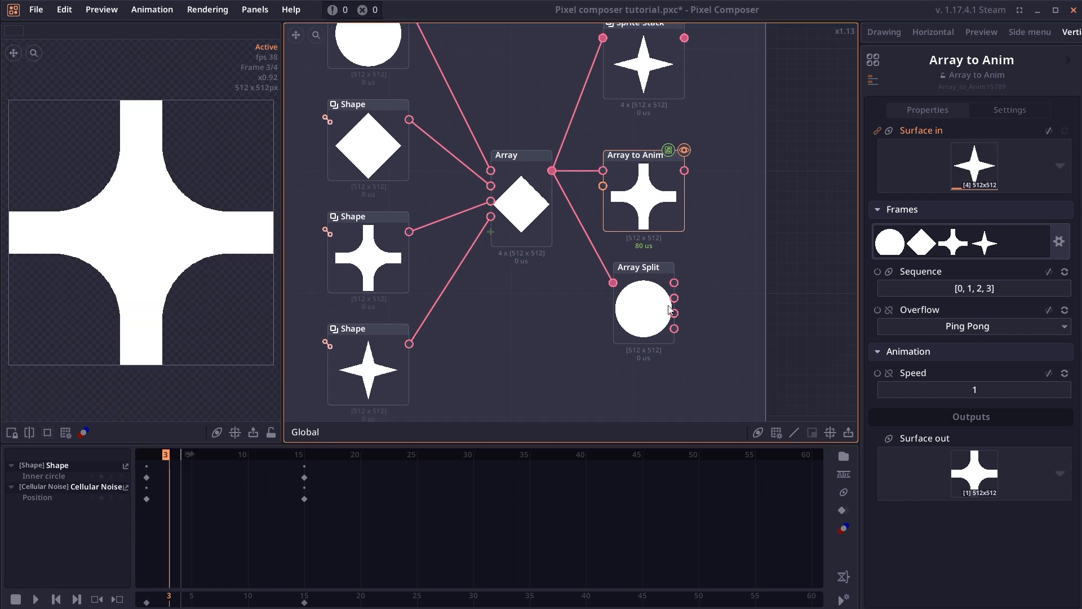
double_click(643, 315)
scroll(697, 262, "down", 1)
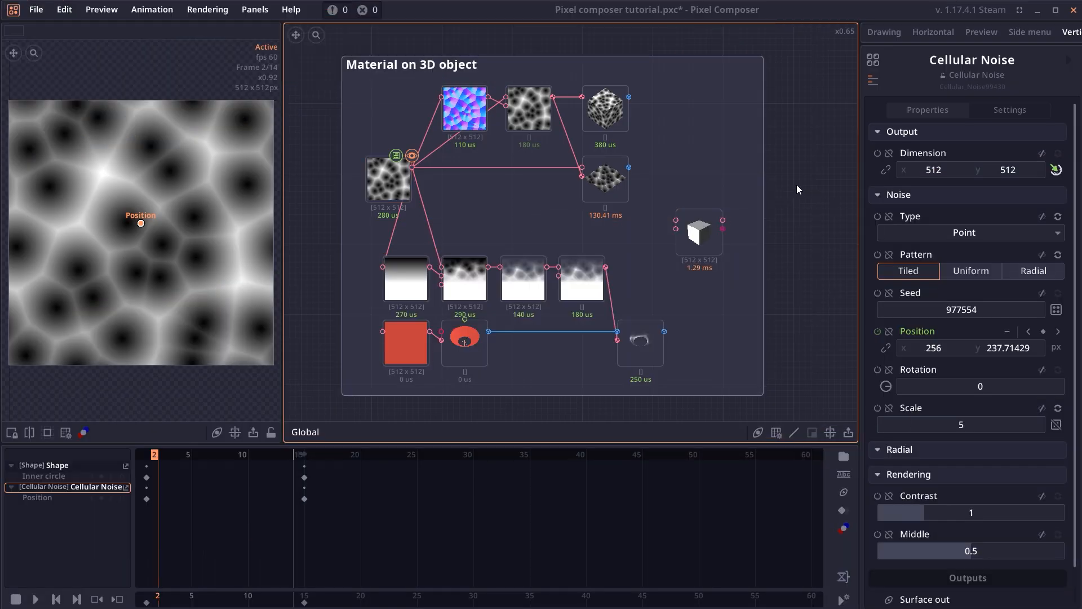
Inspect the 3D Material node with its normal map in the Material on 3D object group and the textured 3D Cube.
scroll(432, 195, "up", 4)
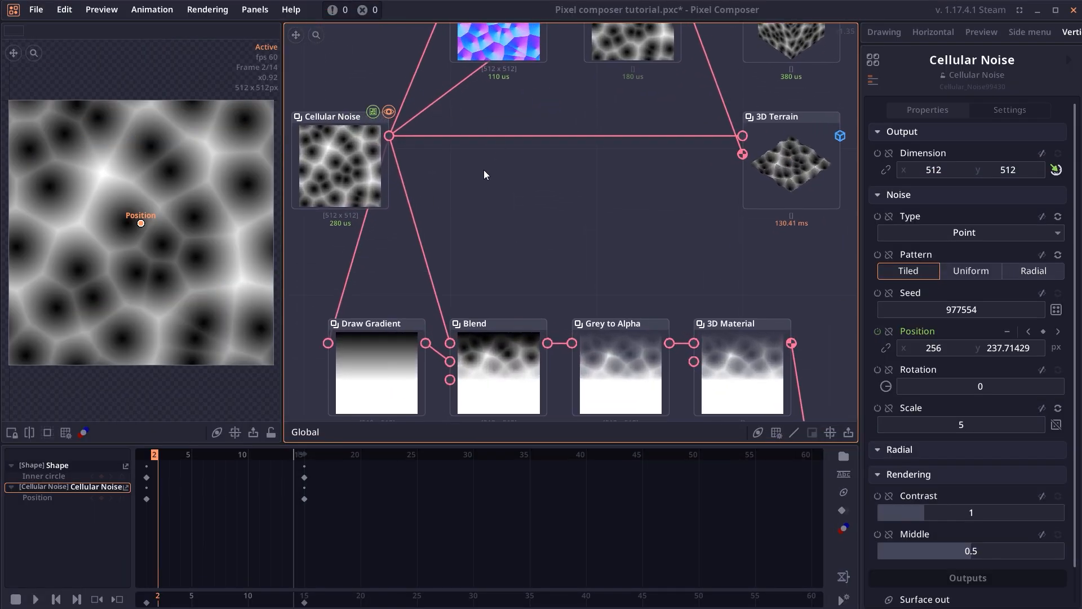
scroll(483, 170, "up", 2)
left_click(646, 119)
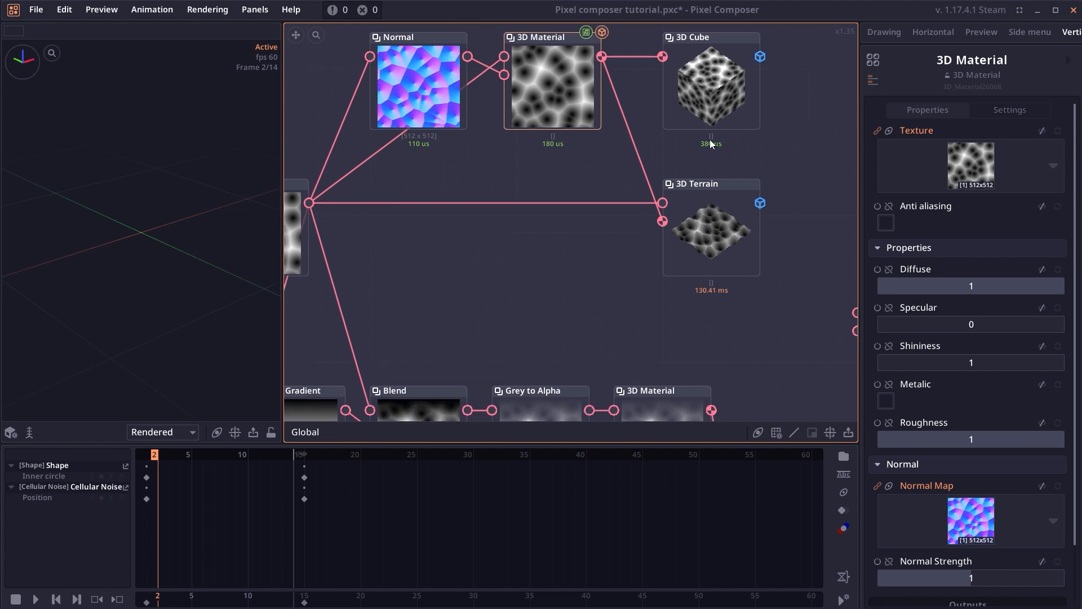
left_click(705, 111)
left_click(150, 278)
left_click_drag(129, 280, 129, 279)
Preview the 3D Terrain mesh up close from several angles and enable its Smooth option.
left_click(728, 252)
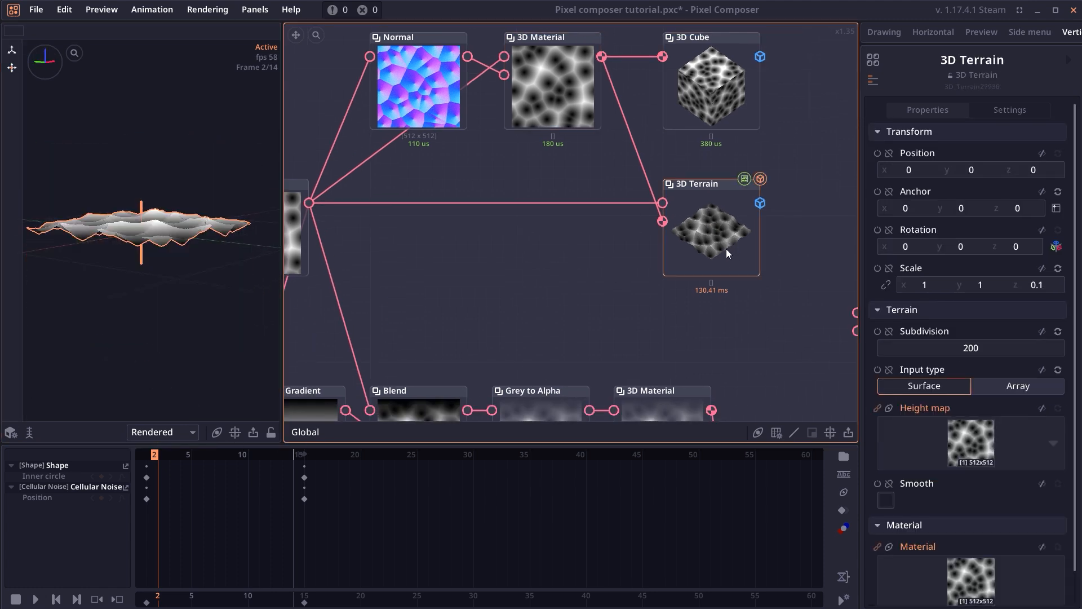
left_click_drag(182, 224, 187, 215)
right_click(187, 215)
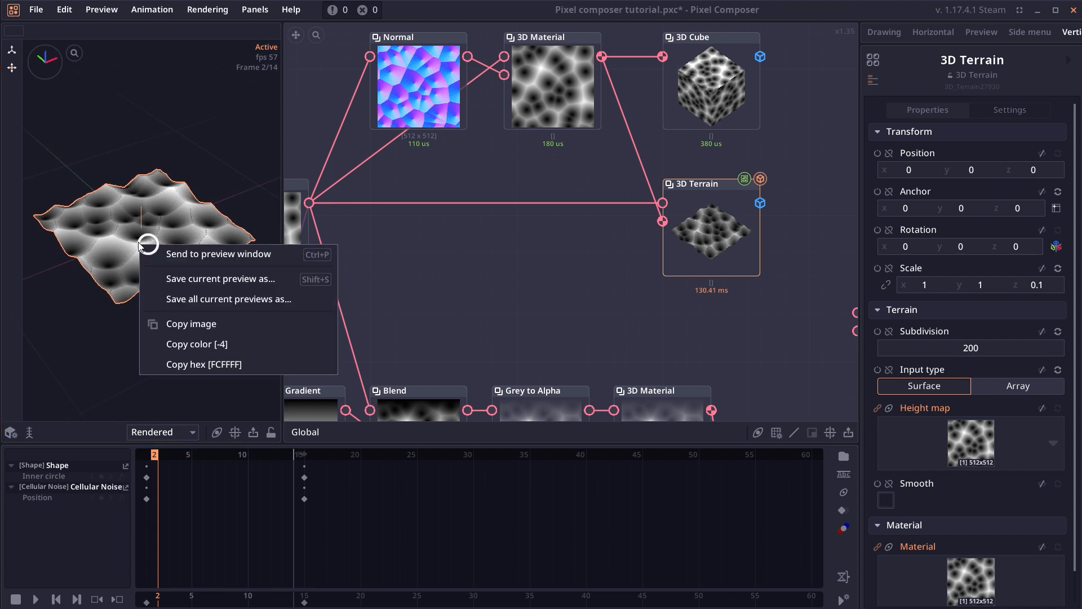
left_click(161, 208)
scroll(190, 241, "up", 2)
scroll(189, 239, "up", 3)
scroll(156, 248, "down", 1)
left_click(169, 307)
left_click_drag(224, 313, 156, 337)
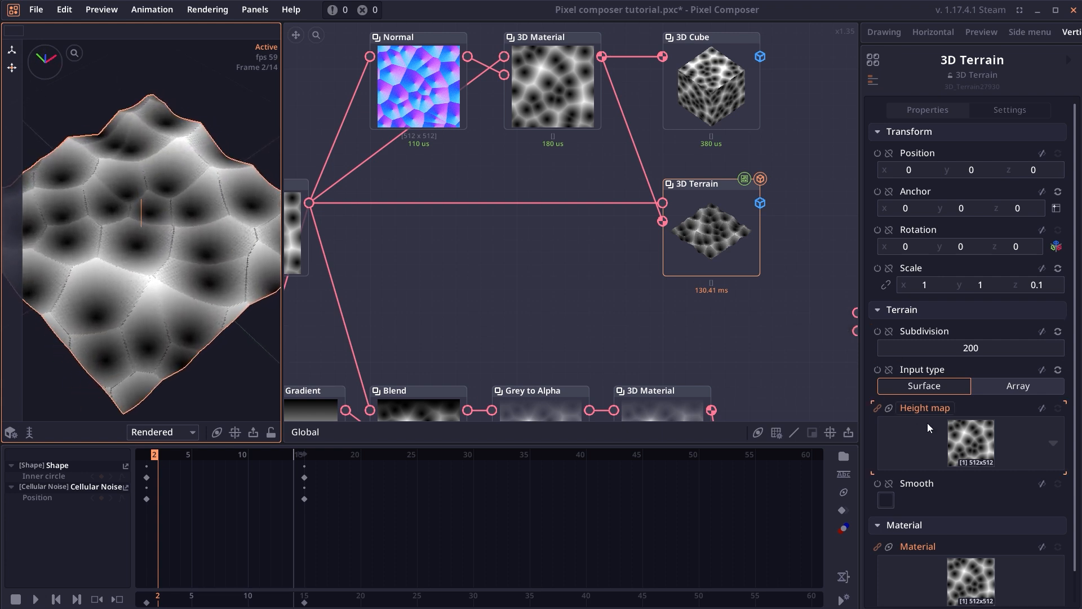
left_click(885, 500)
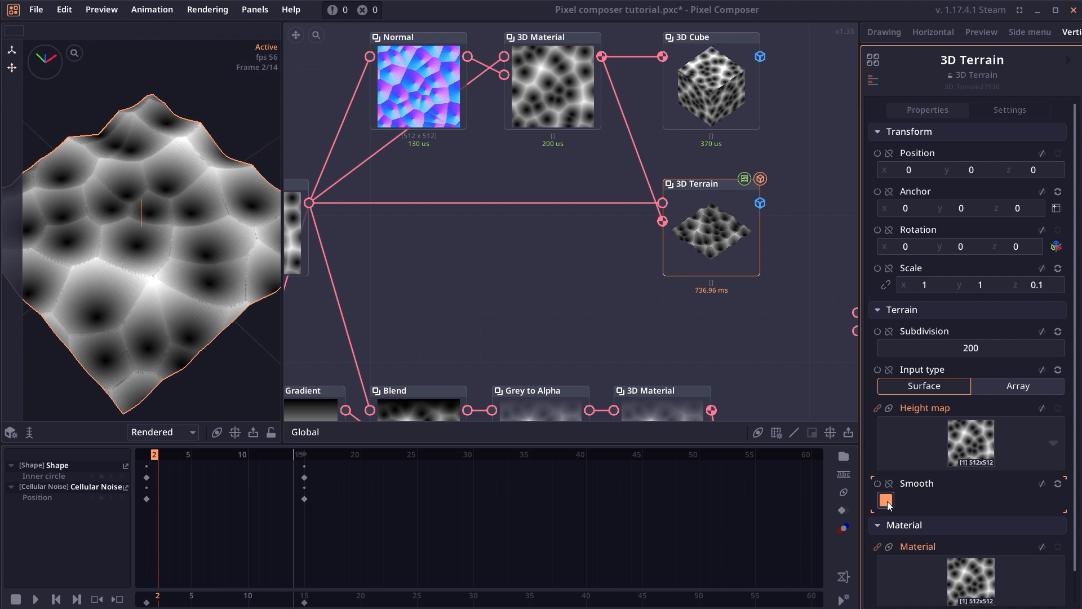
left_click_drag(126, 247, 321, 265)
Inspect the 3D Obj node and view its red mesh from a lower angle.
scroll(558, 293, "down", 1)
left_click_drag(547, 269, 518, 191)
left_click_drag(531, 228, 568, 66)
left_click(429, 343)
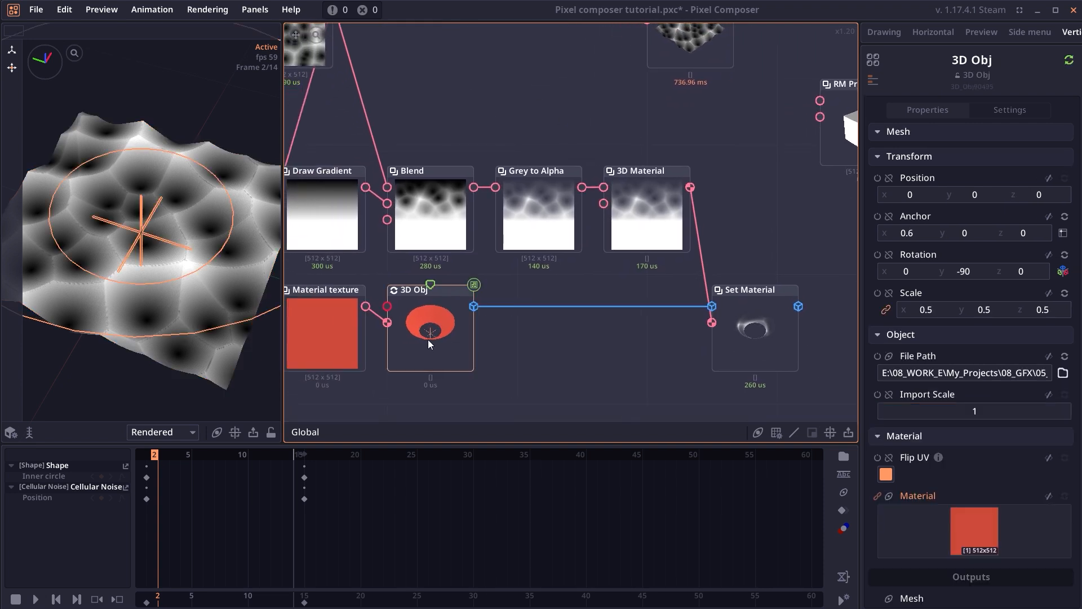
double_click(428, 340)
scroll(185, 256, "down", 3)
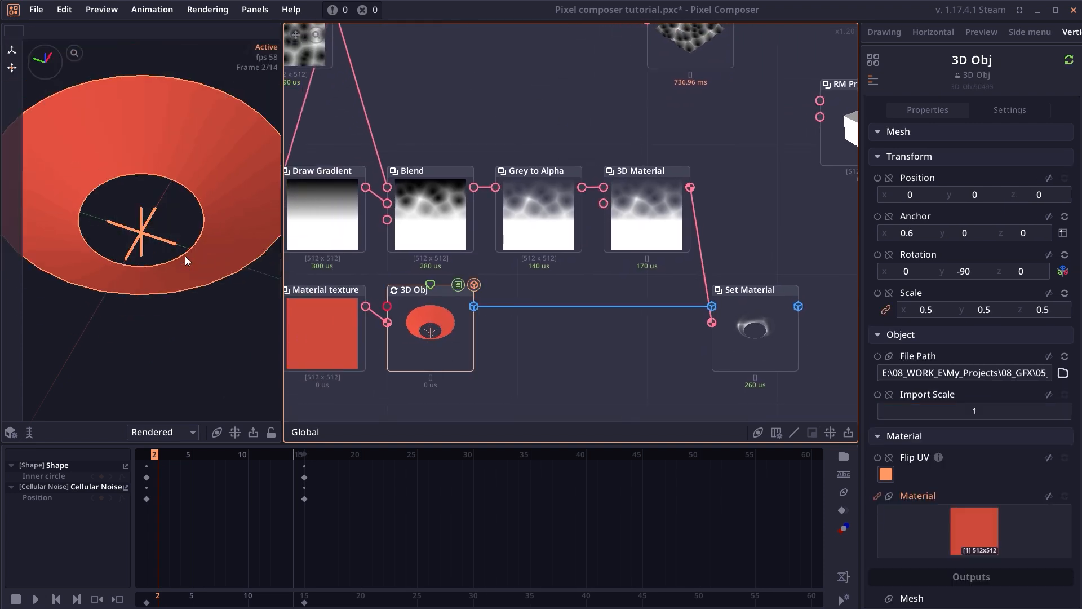
left_click_drag(177, 248, 152, 217)
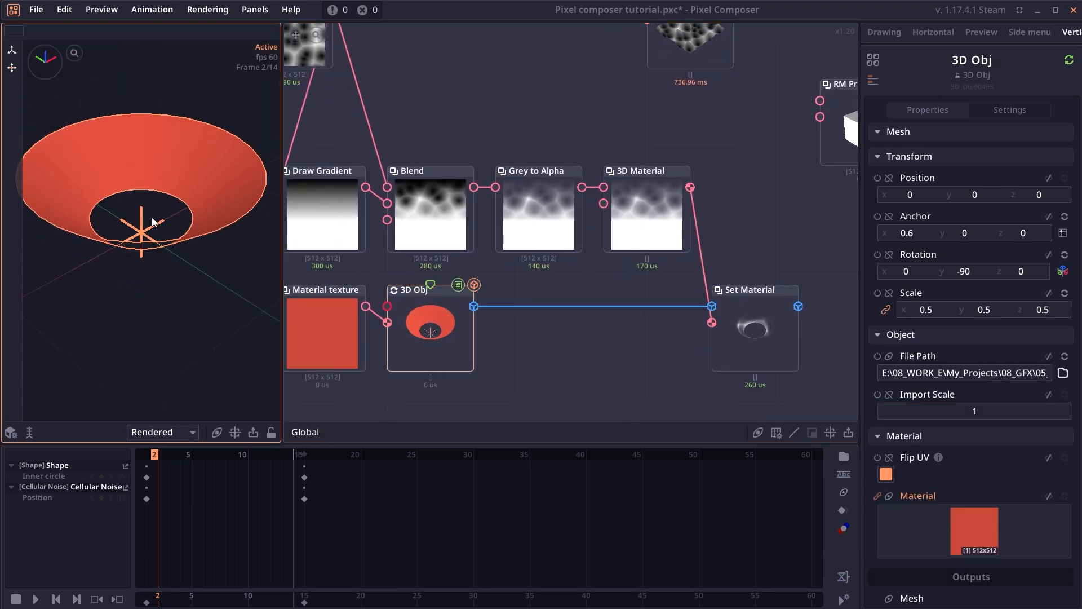
Preview the Set Material node while the animation plays and inspect the 3D Material node feeding it.
double_click(766, 345)
left_click_drag(155, 456, 214, 456)
key("space")
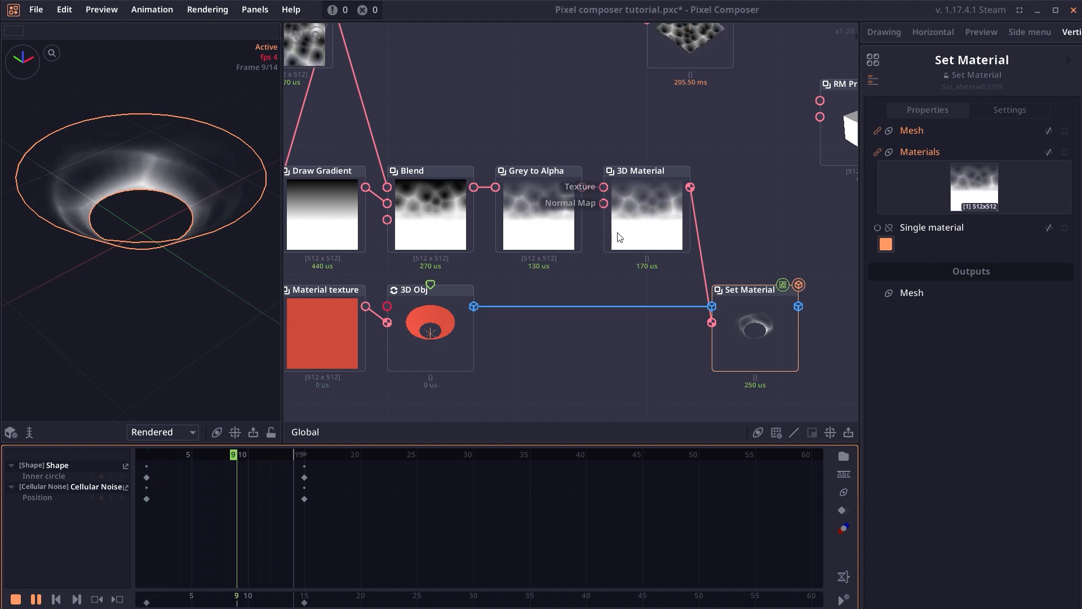
left_click(640, 237)
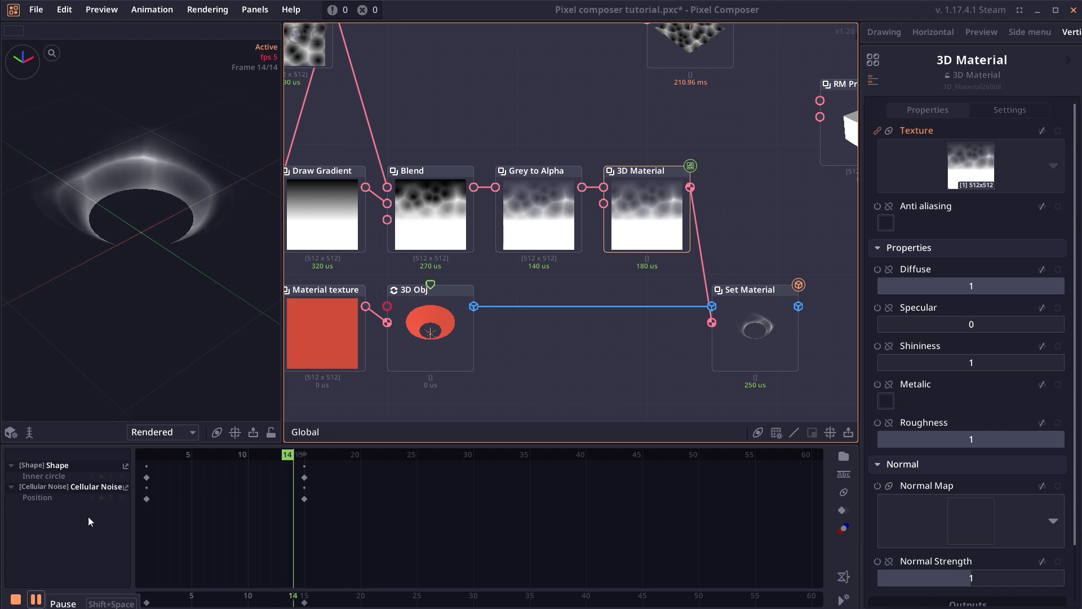
left_click(16, 599)
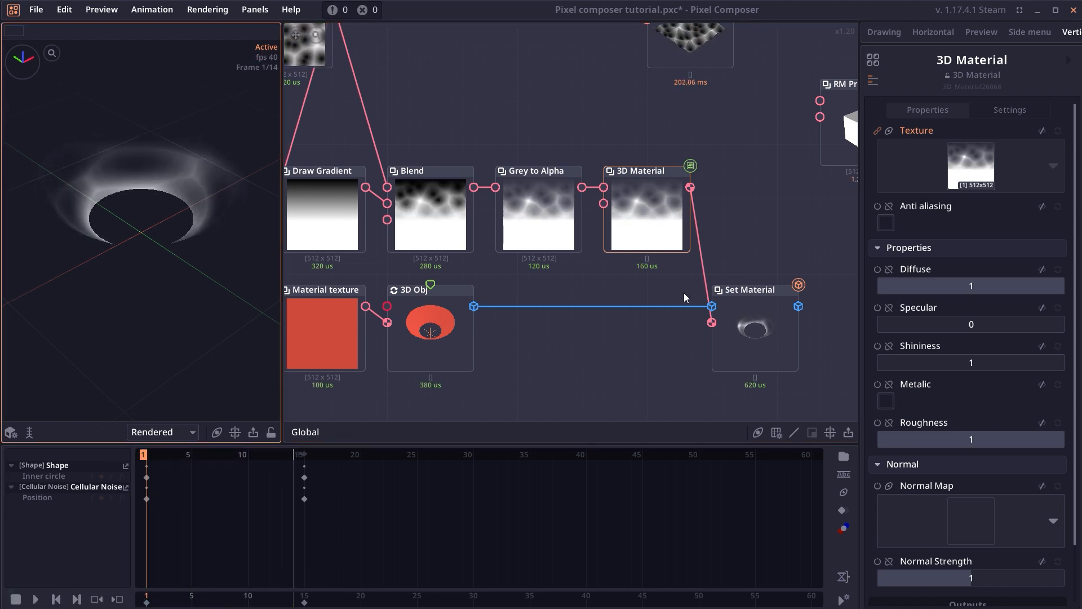
Preview the RM Primitive node's box and view it from a different angle.
left_click_drag(723, 220, 556, 258)
left_click(665, 195)
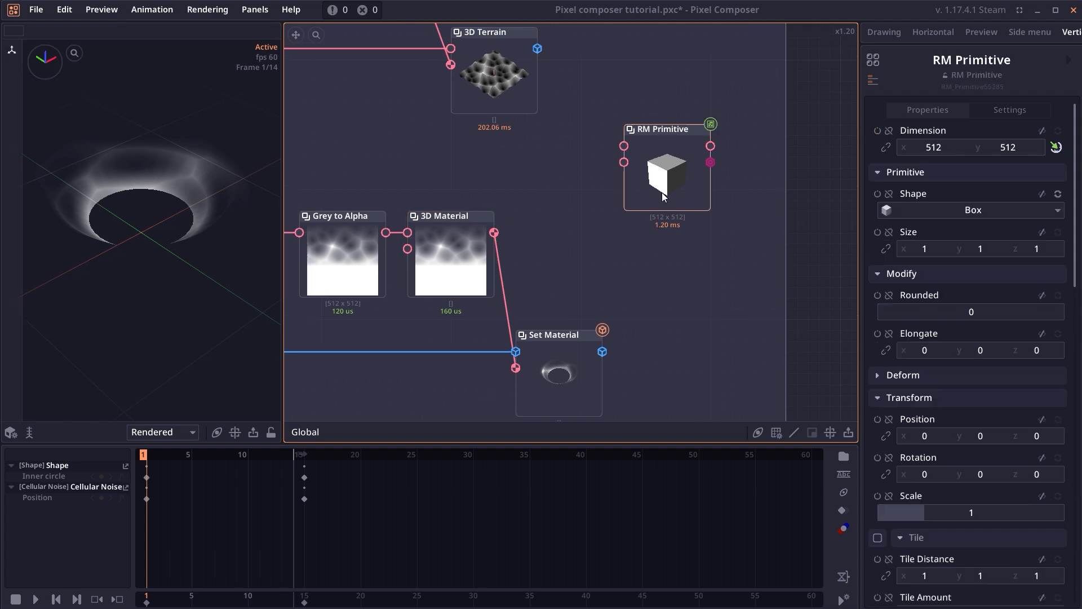
double_click(663, 196)
left_click_drag(141, 308, 153, 256)
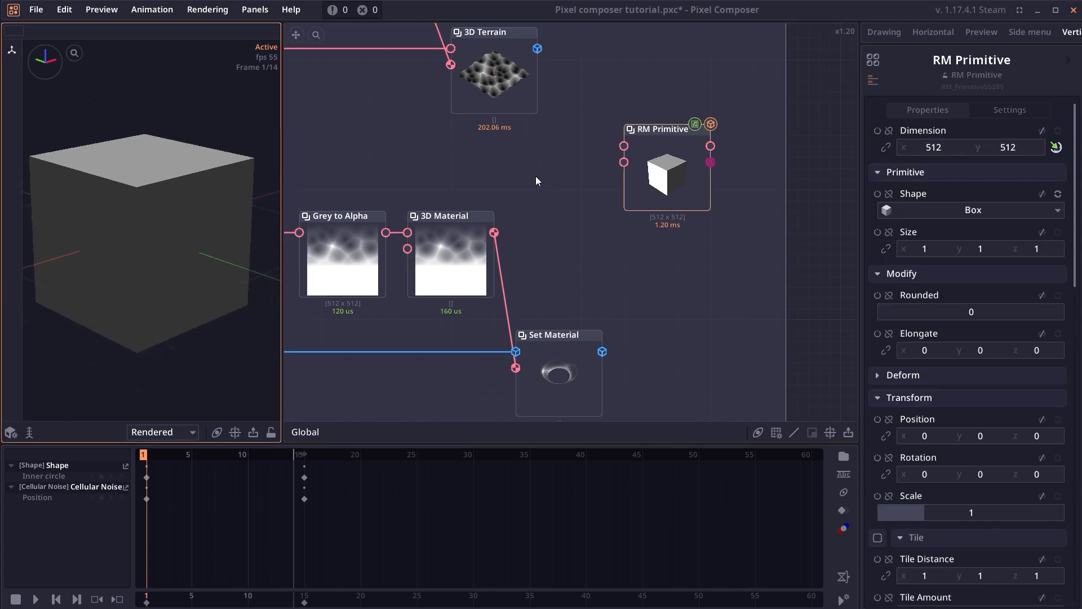
Look through the Ray Marching nodes in the 3D node category without adding one.
right_click(536, 180)
scroll(691, 290, "down", 8)
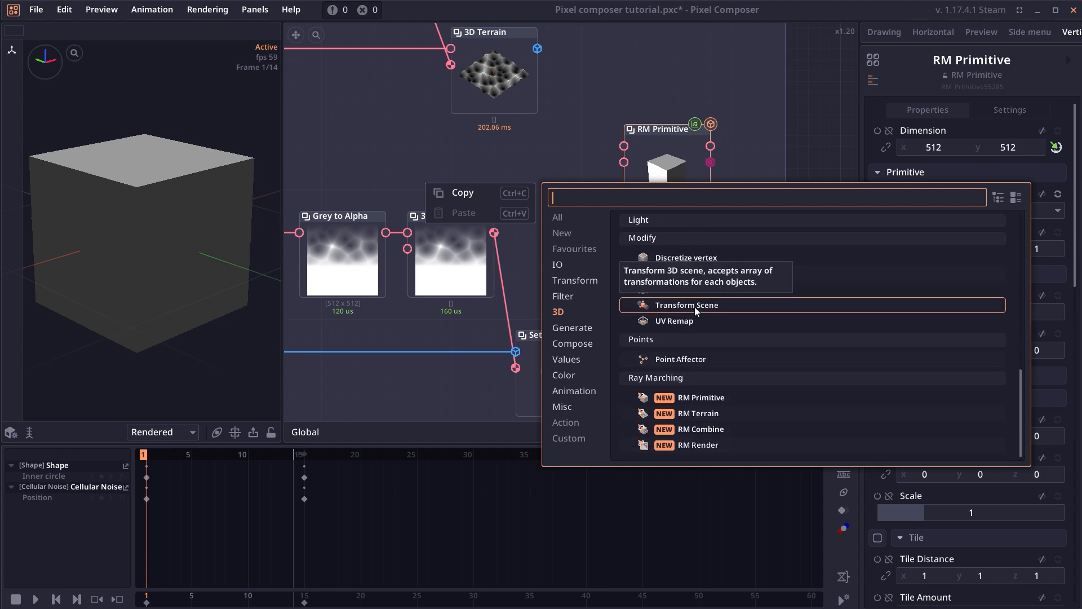
left_click(728, 89)
Change the RM Primitive node's shape to Capped Torus.
left_click(660, 184)
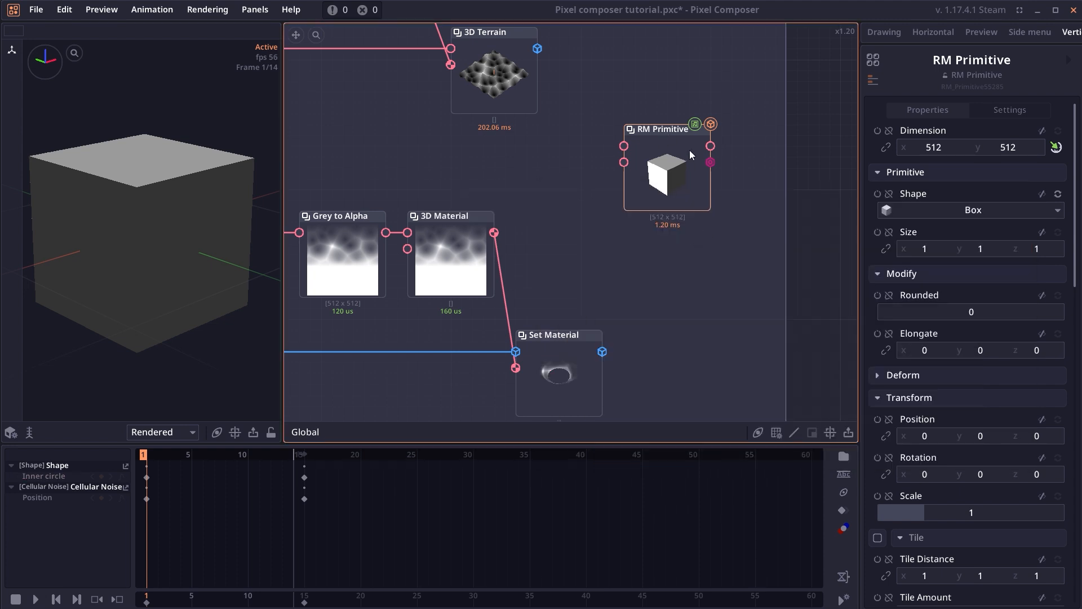
left_click(955, 211)
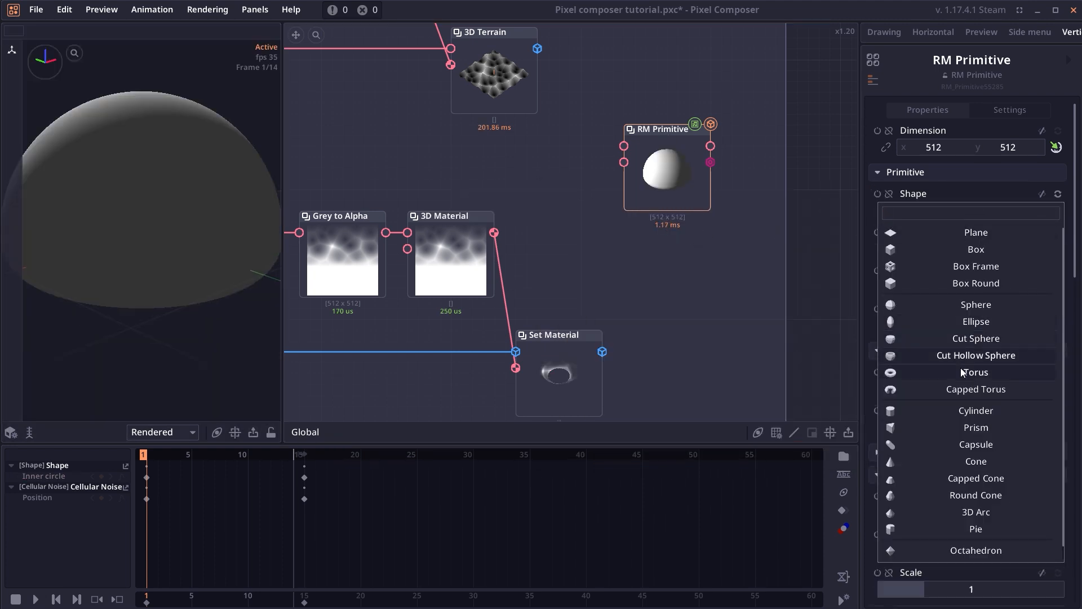
left_click(952, 390)
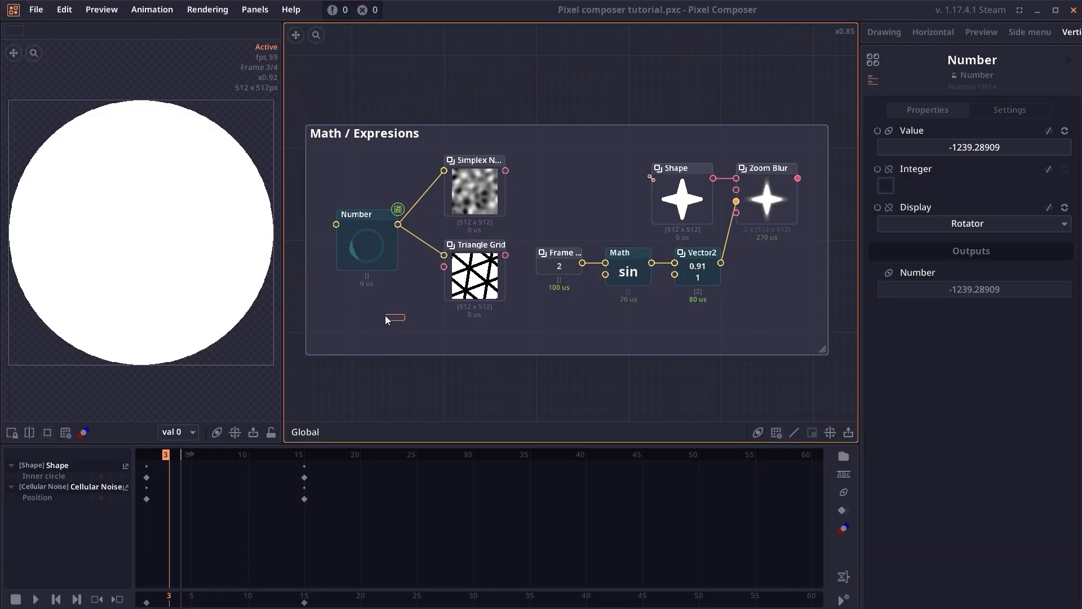
Rotate the Number node's dial to -1525.31961 in the Math / Expresions group and check its Display options, keeping Rotator.
scroll(393, 379, "up", 5)
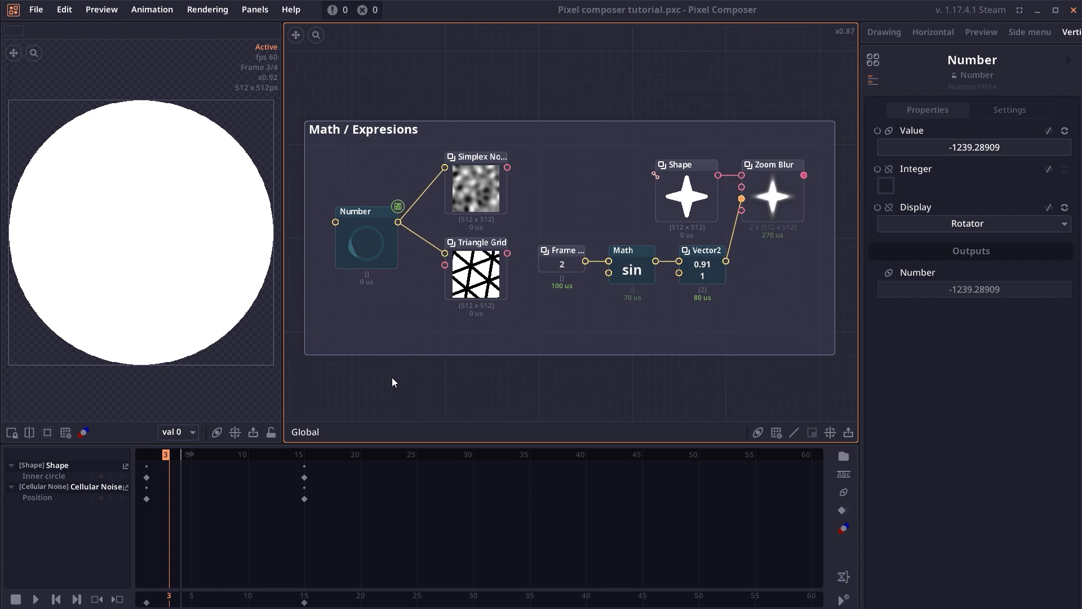
left_click_drag(425, 216, 466, 315)
left_click_drag(418, 262, 389, 262)
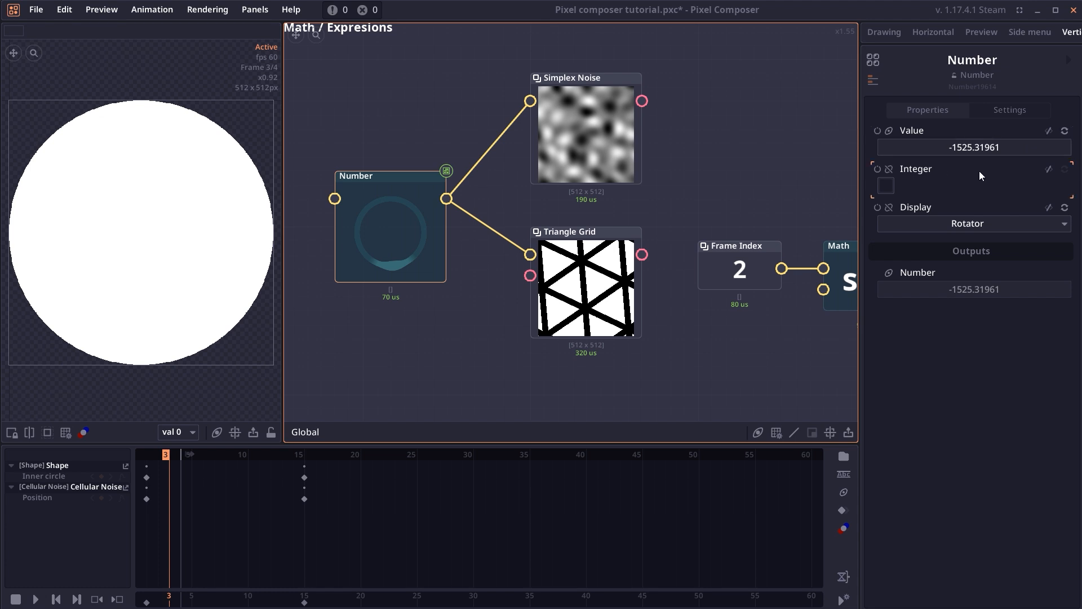
left_click(992, 224)
left_click(982, 280)
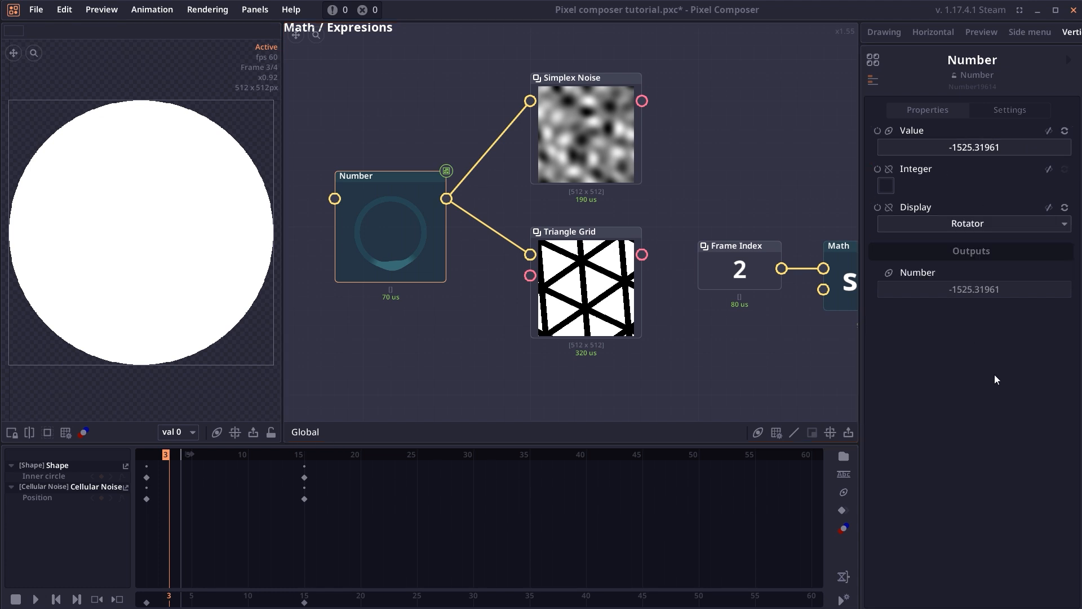
Look through the number, math and vector nodes in the Values node category without adding one.
left_click_drag(730, 185, 466, 168)
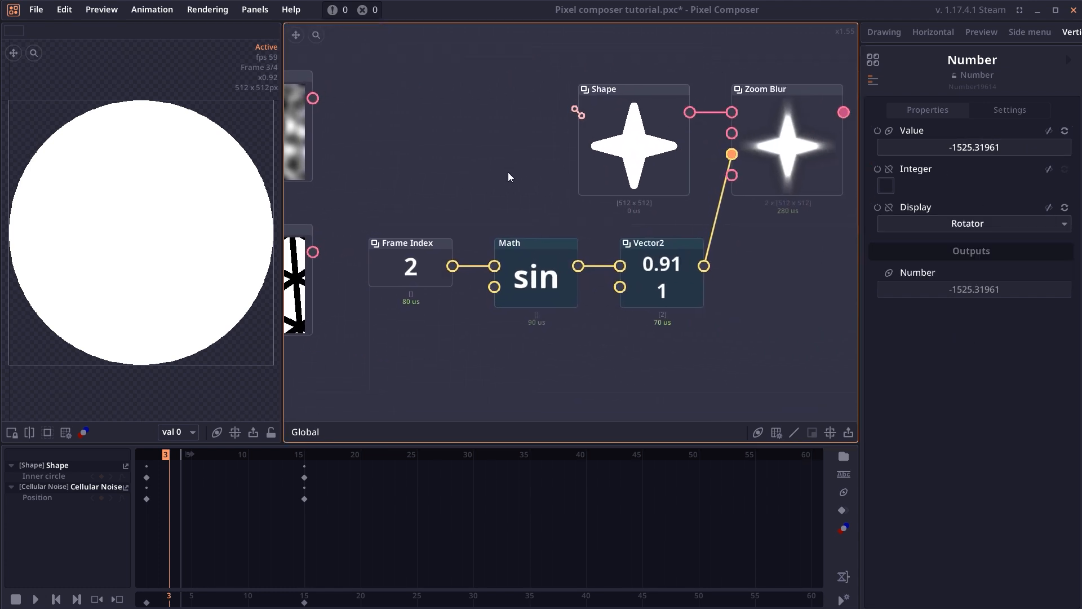
right_click(417, 169)
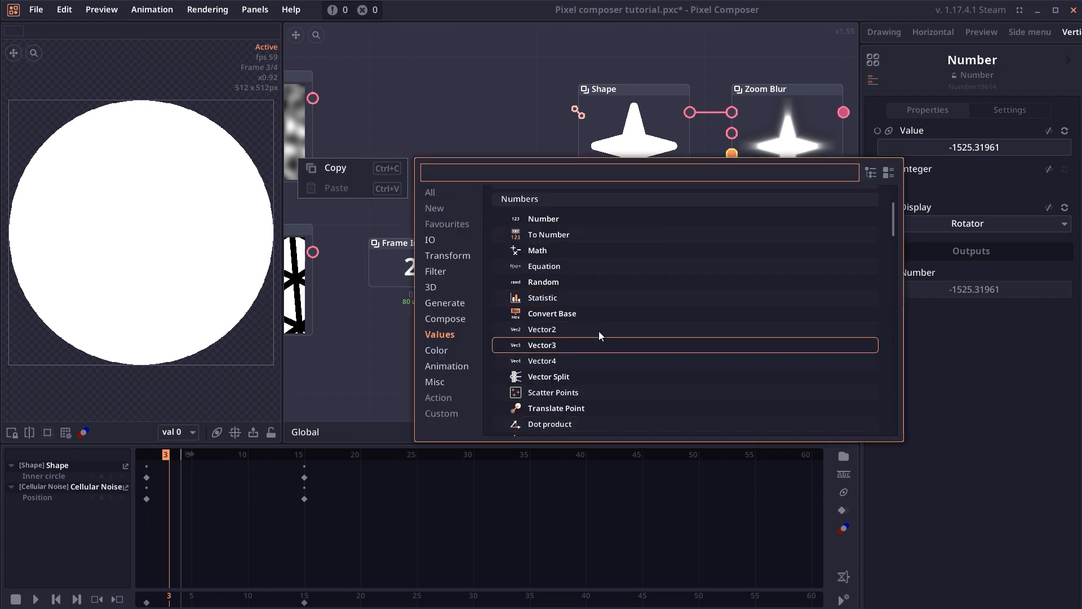
left_click(504, 106)
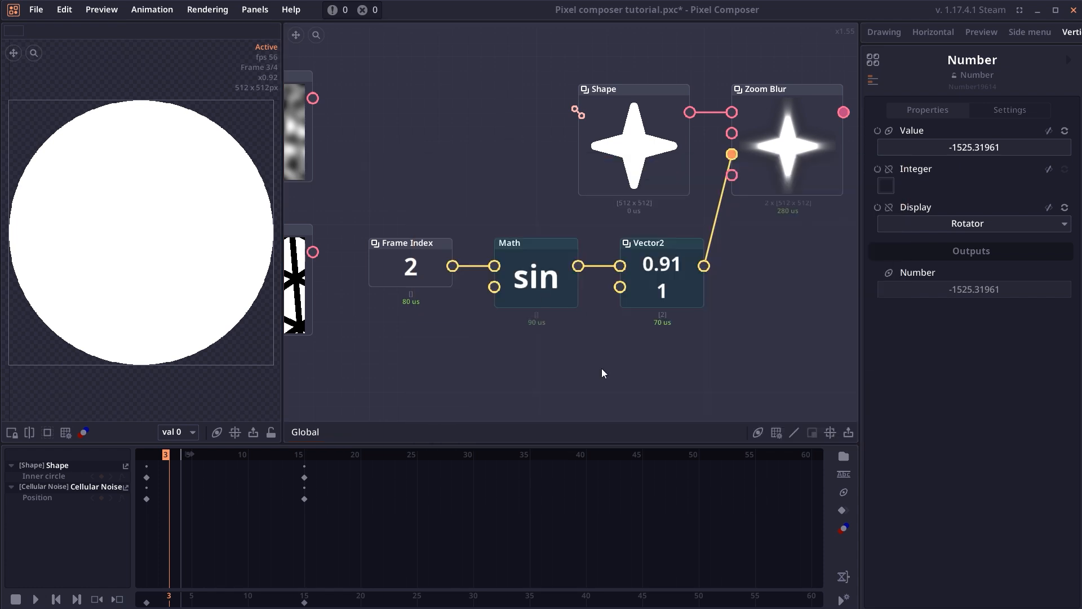
Extend the animation length to 14 frames and preview the Zoom Blur node during playback.
left_click(790, 151)
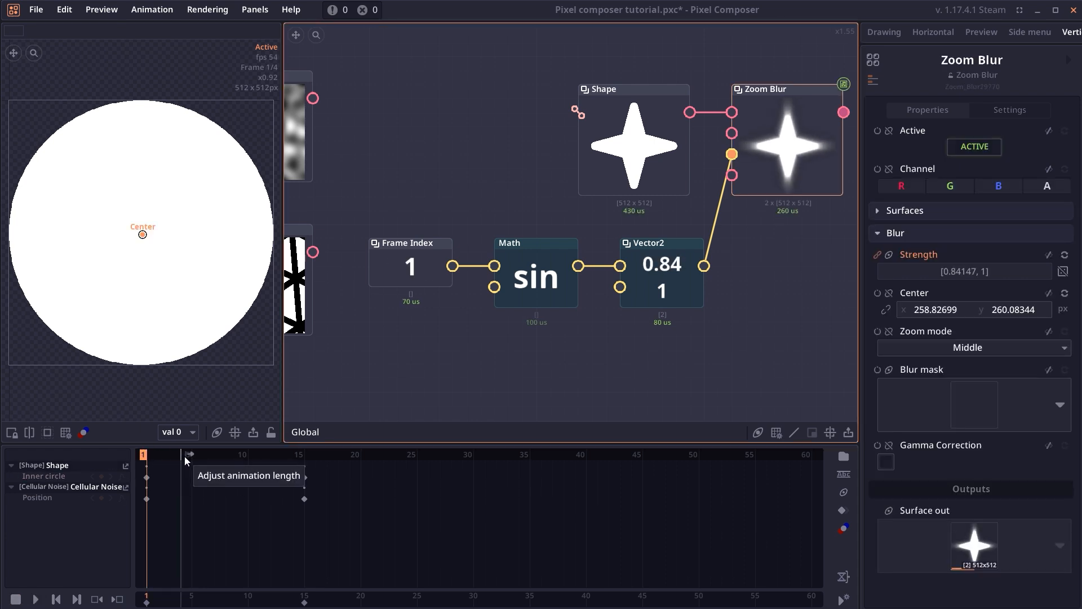
left_click_drag(189, 454, 295, 454)
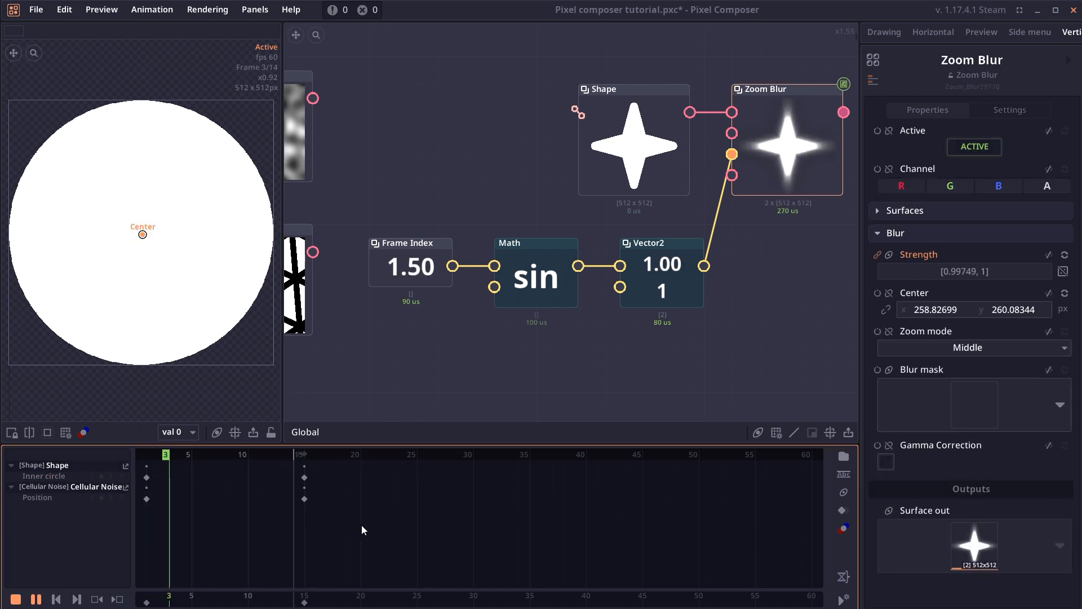
double_click(787, 148)
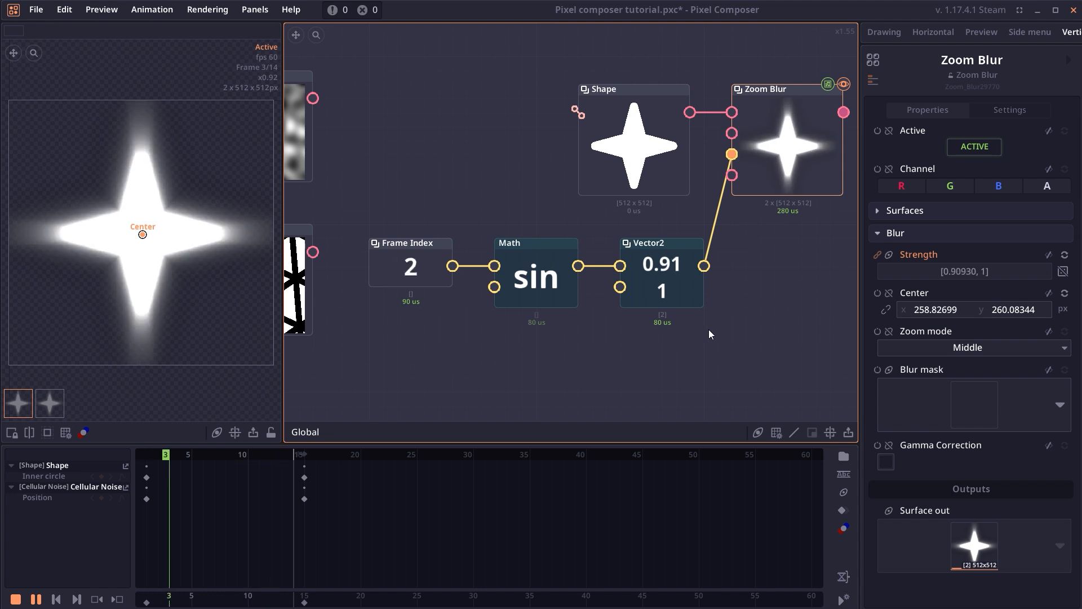
key("space")
Stop the playback and try expression input for the Zoom Blur node's Strength.
left_click(741, 331)
left_click(778, 181)
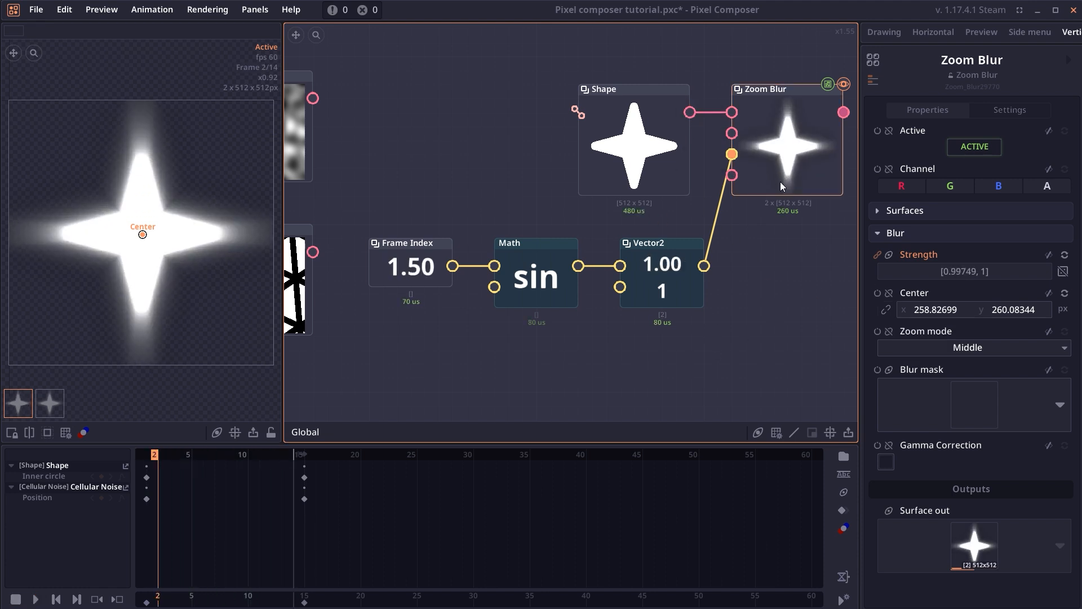
left_click(1050, 256)
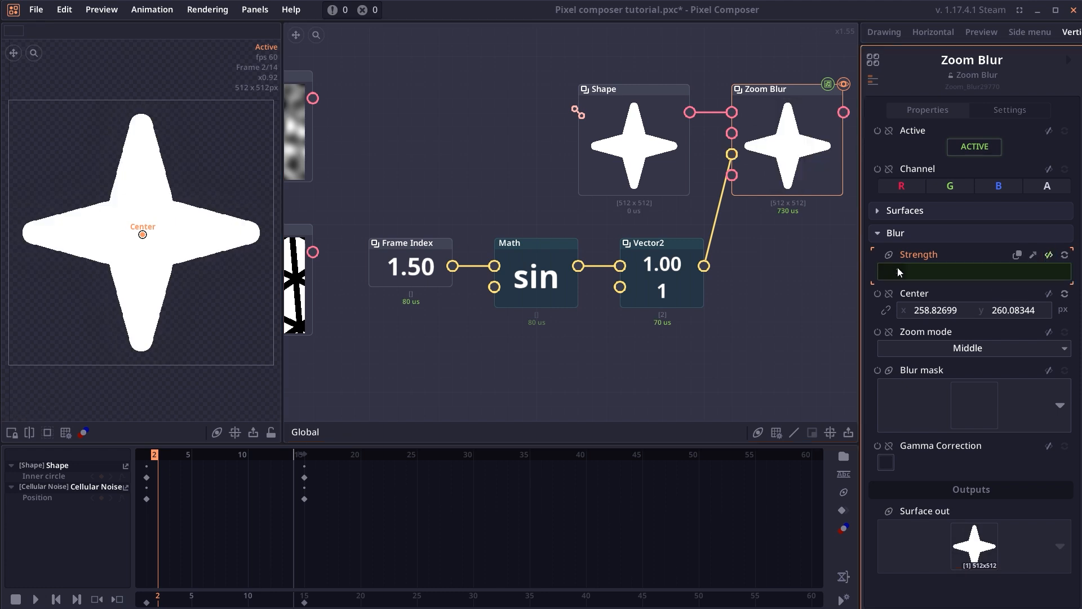
left_click(1049, 255)
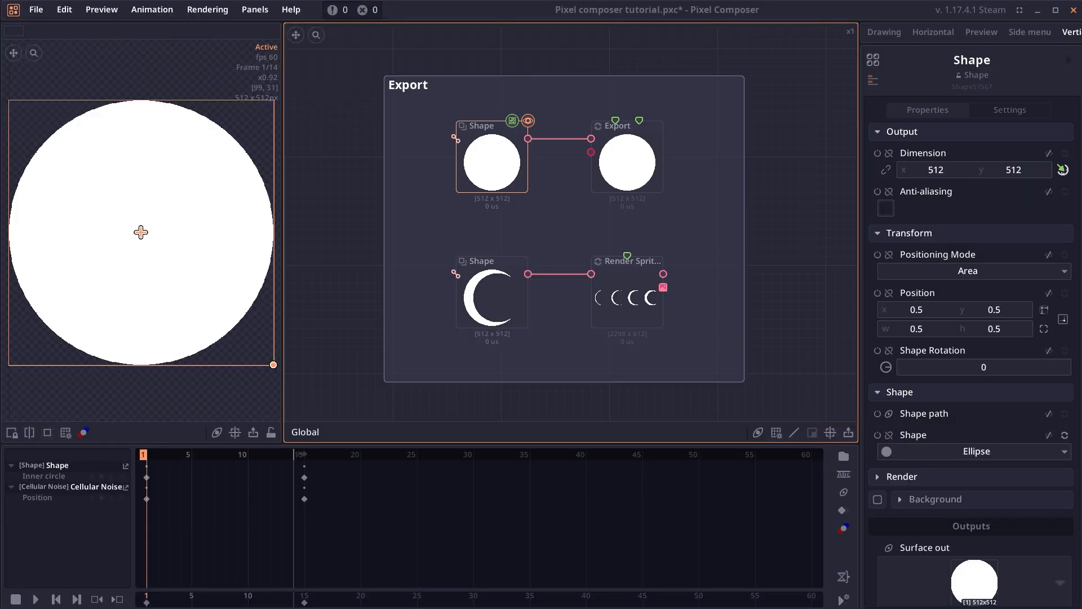
Preview the Export node, set its type to Animation and check the available file formats.
left_click(661, 167)
scroll(1002, 387, "down", 3)
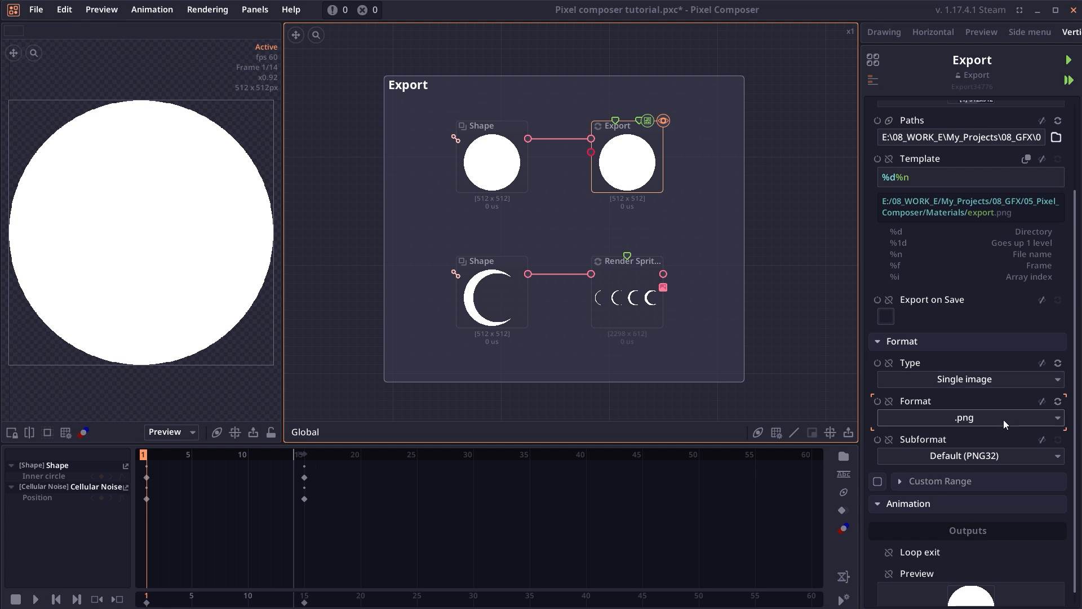
left_click(1003, 381)
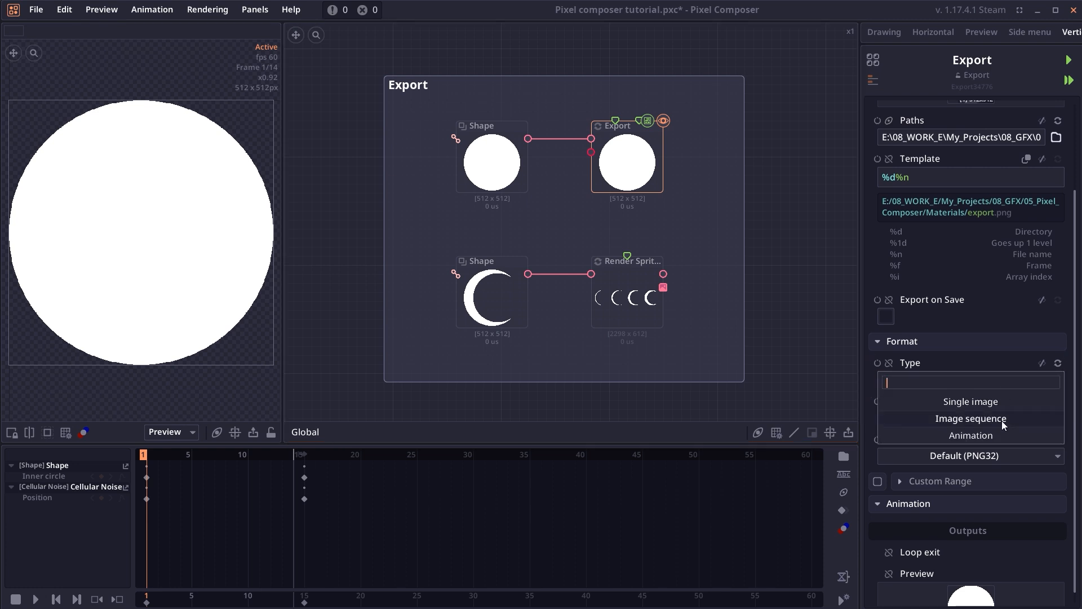
left_click(996, 367)
left_click(995, 379)
left_click(993, 430)
left_click(993, 380)
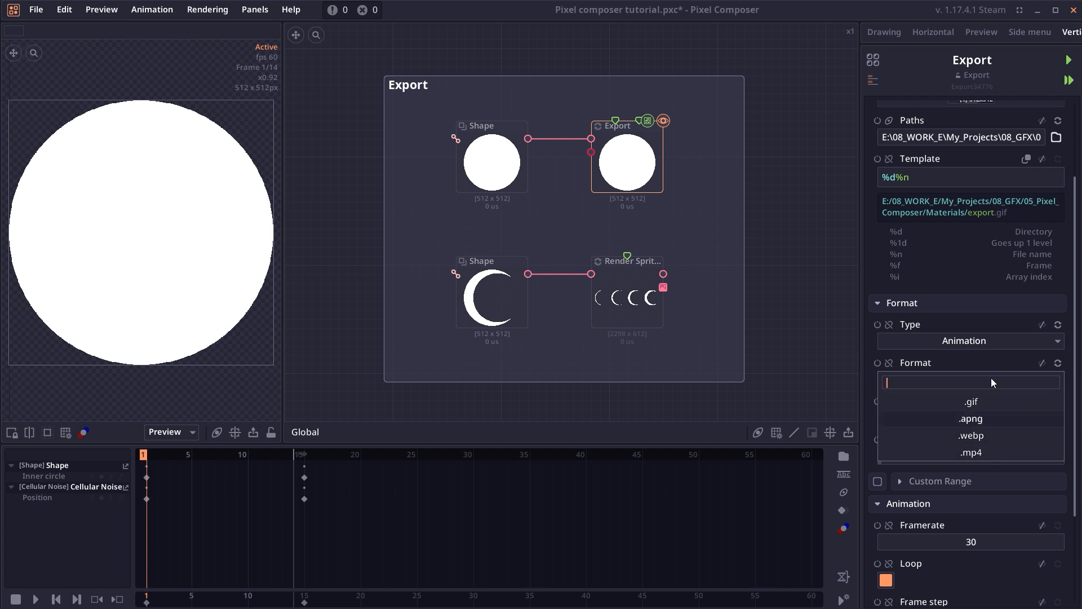
left_click(989, 339)
left_click(989, 339)
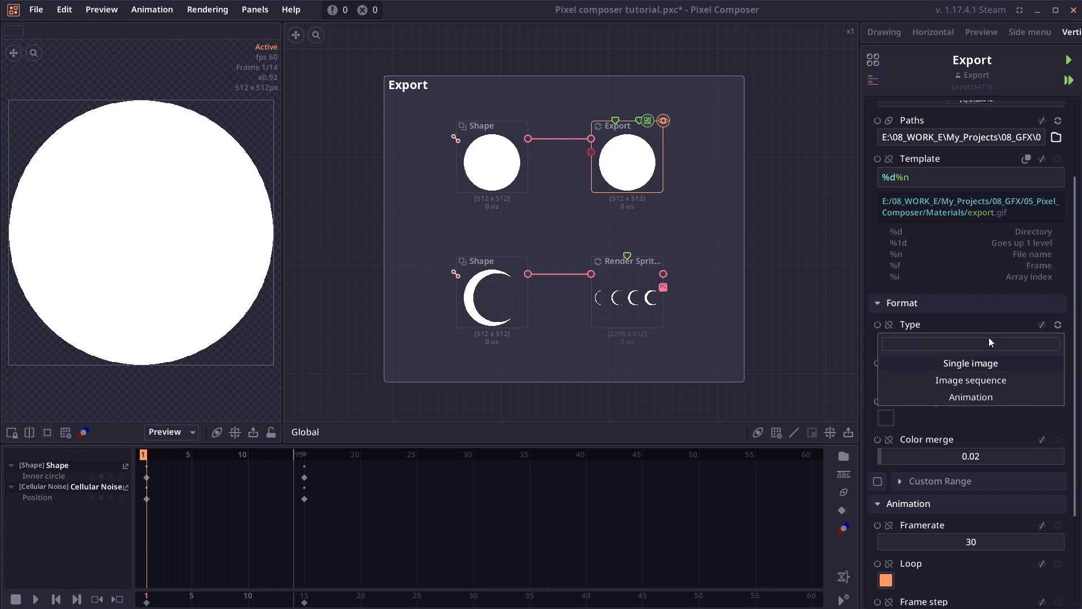
left_click(988, 319)
Scrub the crescent Shape's animation to frame 5 and render the sprite sheet from the Render Spritesheet node.
left_click(502, 306)
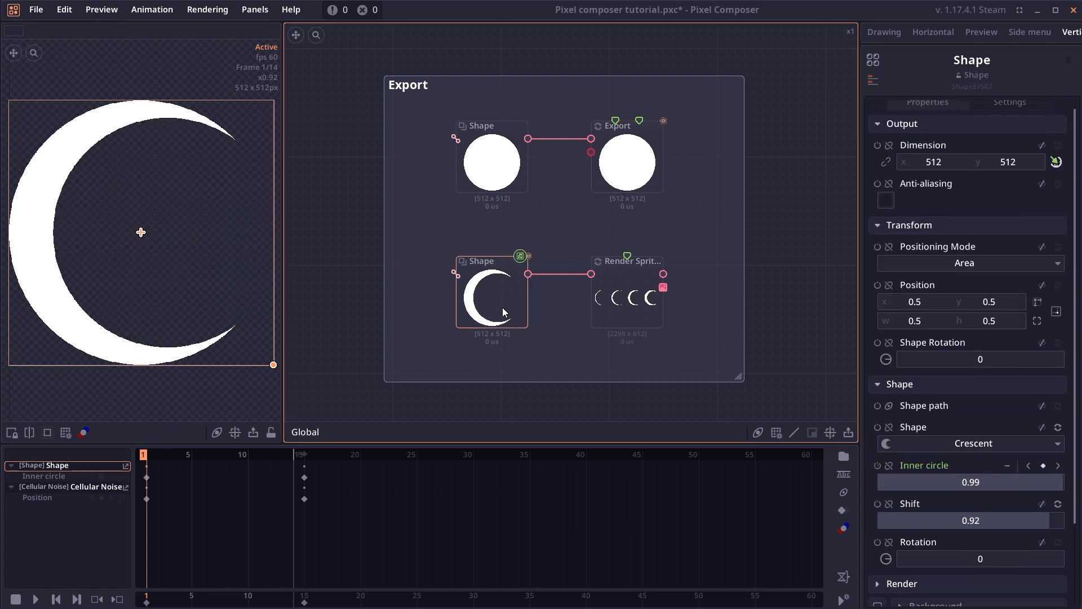
left_click_drag(154, 455, 188, 455)
left_click(646, 305)
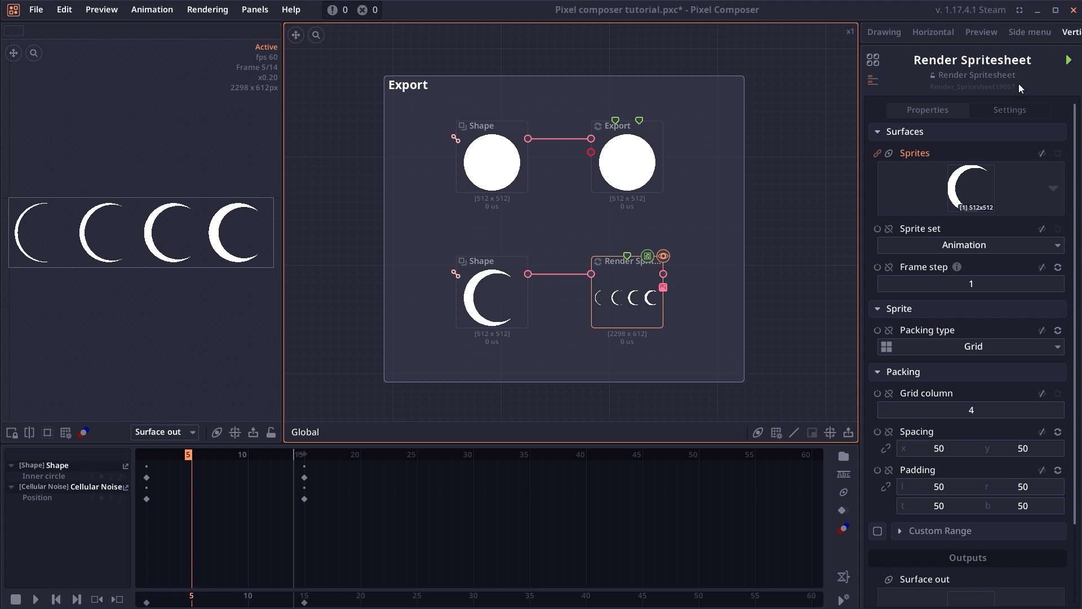
left_click(1069, 60)
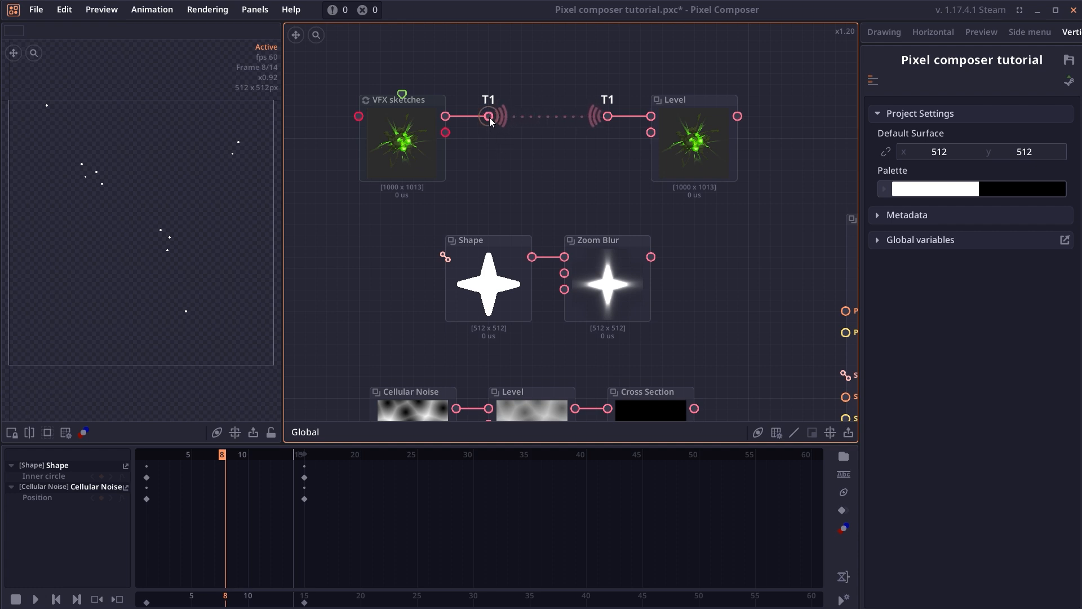
Disconnect the VFX sketches output from the T1 Tunnel In node and reconnect it.
mouse_move(492, 115)
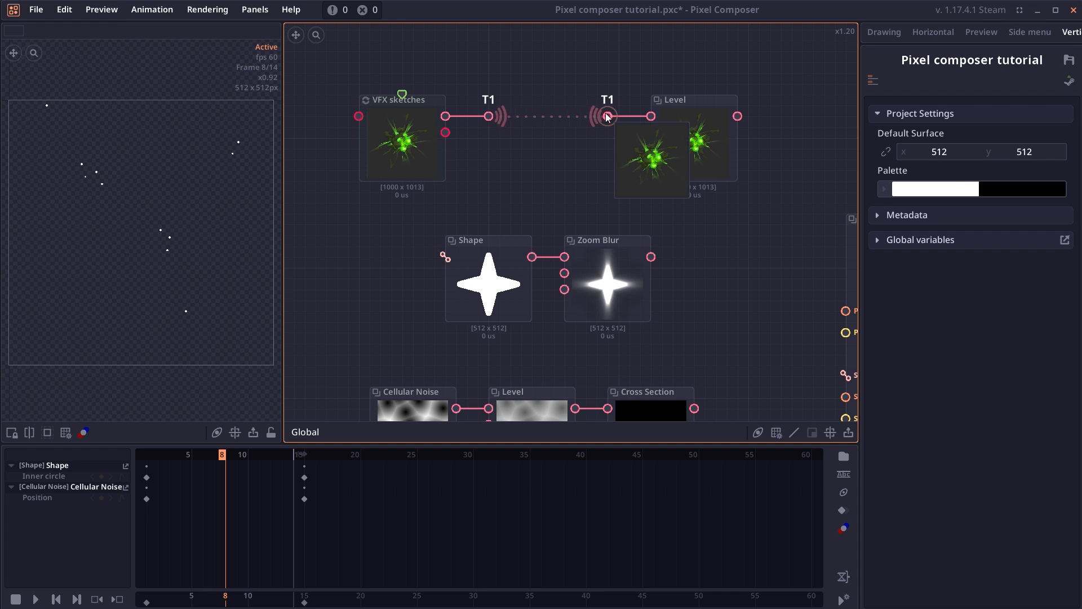
left_click(484, 115)
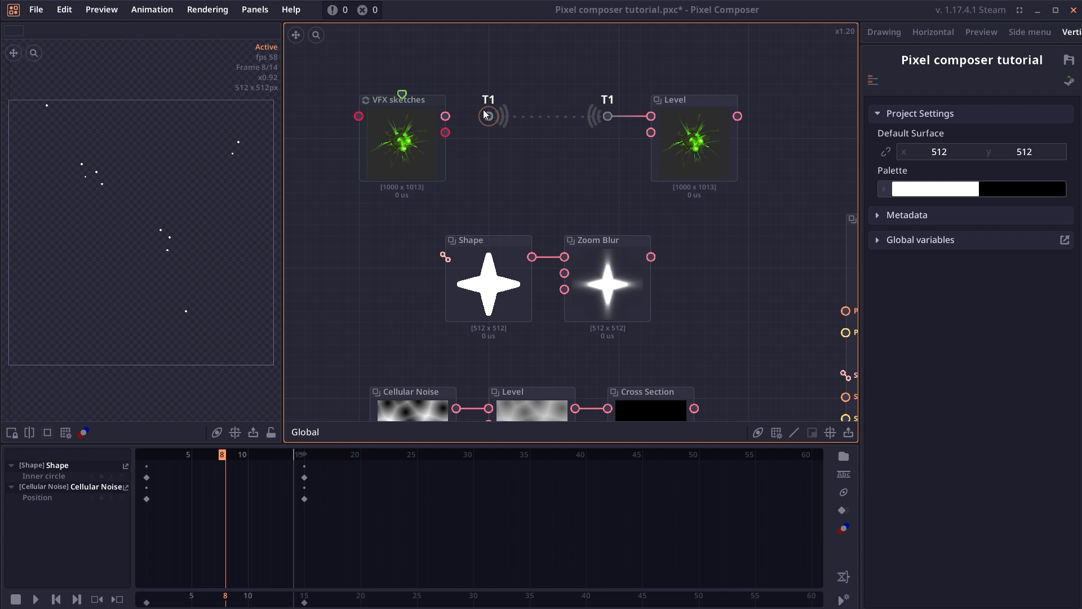
mouse_move(445, 116)
left_mouse_down()
mouse_move(488, 116)
mouse_move(519, 82)
mouse_move(501, 108)
left_mouse_up()
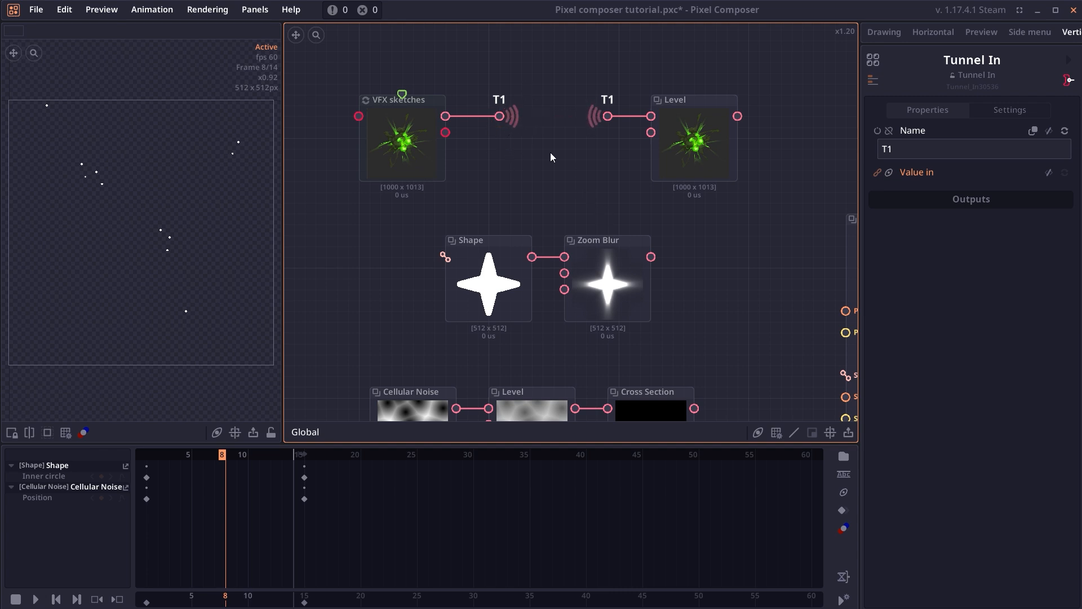
Select the Shape, Zoom Blur, Cellular Noise, Level and Cross Section nodes, and preview the Zoom Blur result.
left_click_drag(760, 341, 730, 265)
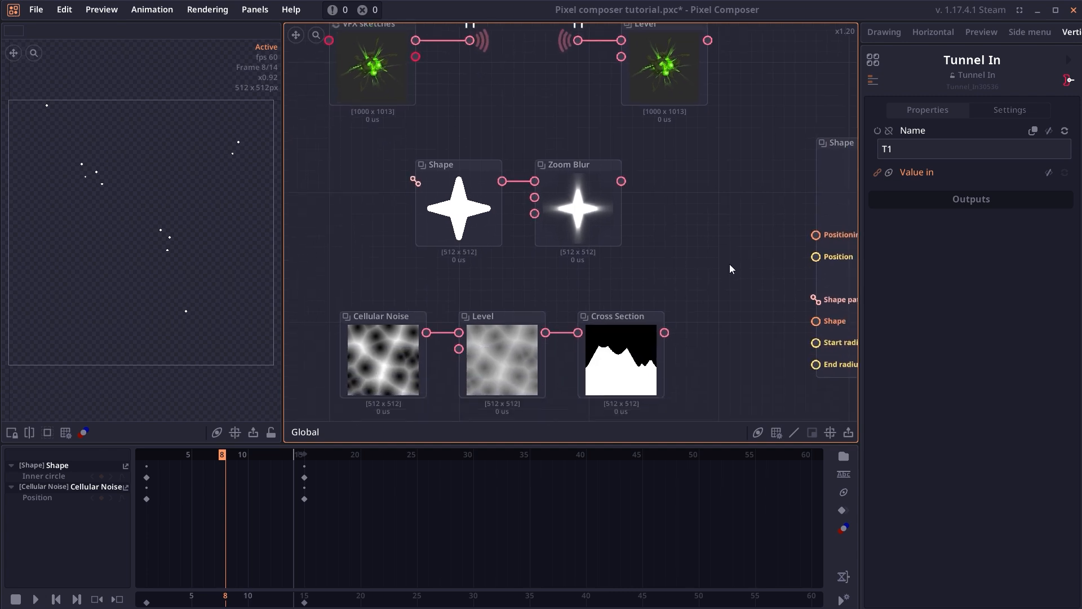
left_click_drag(664, 157, 329, 387)
left_click(666, 283)
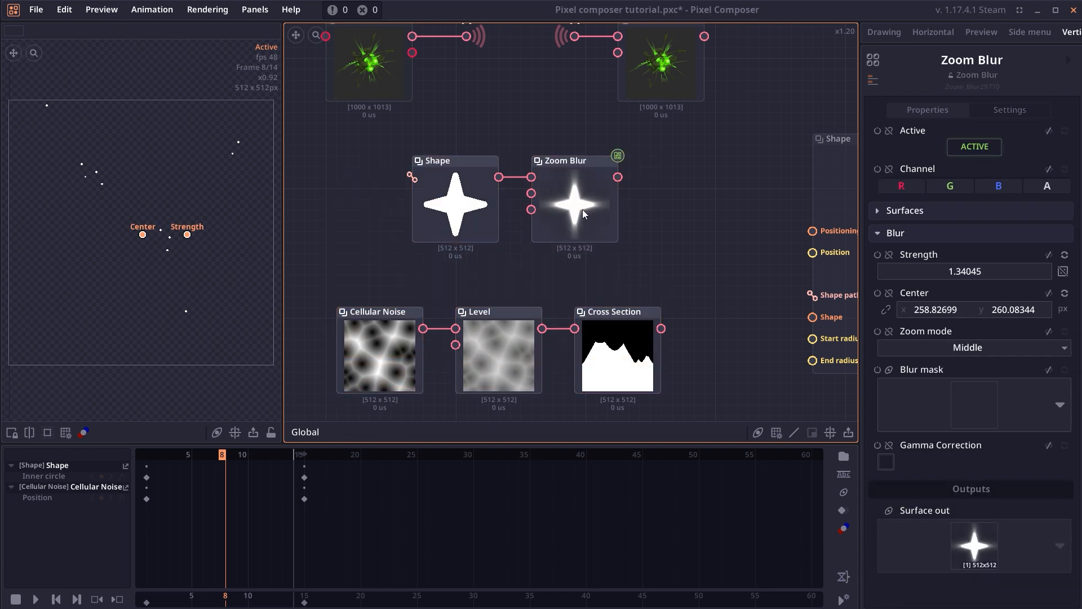
left_click(567, 211)
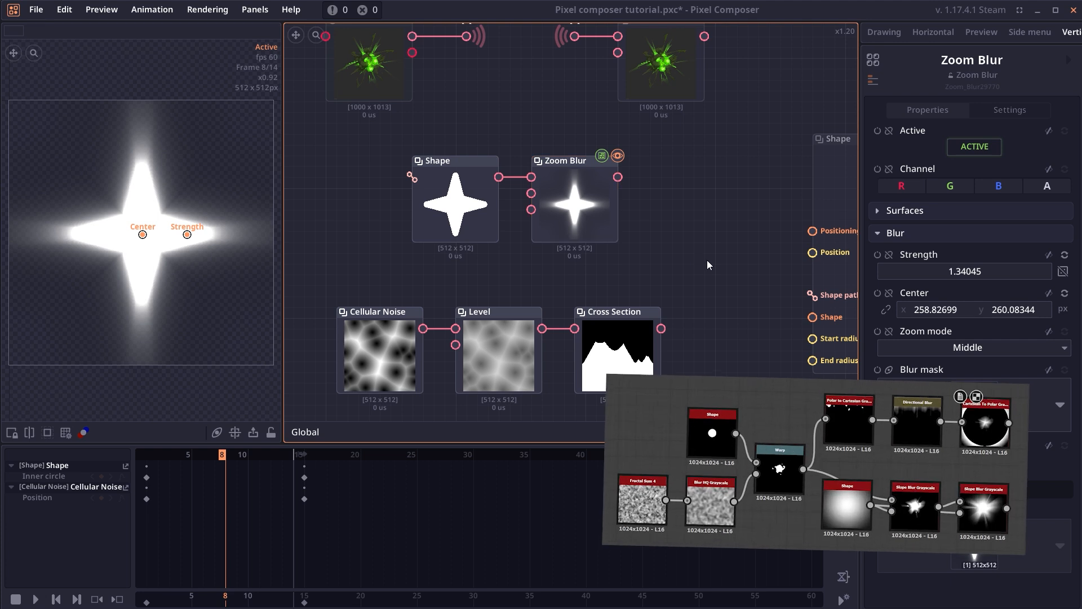
Preview the Cross Section node and review its axis, position and mode settings.
scroll(707, 259, "down", 2)
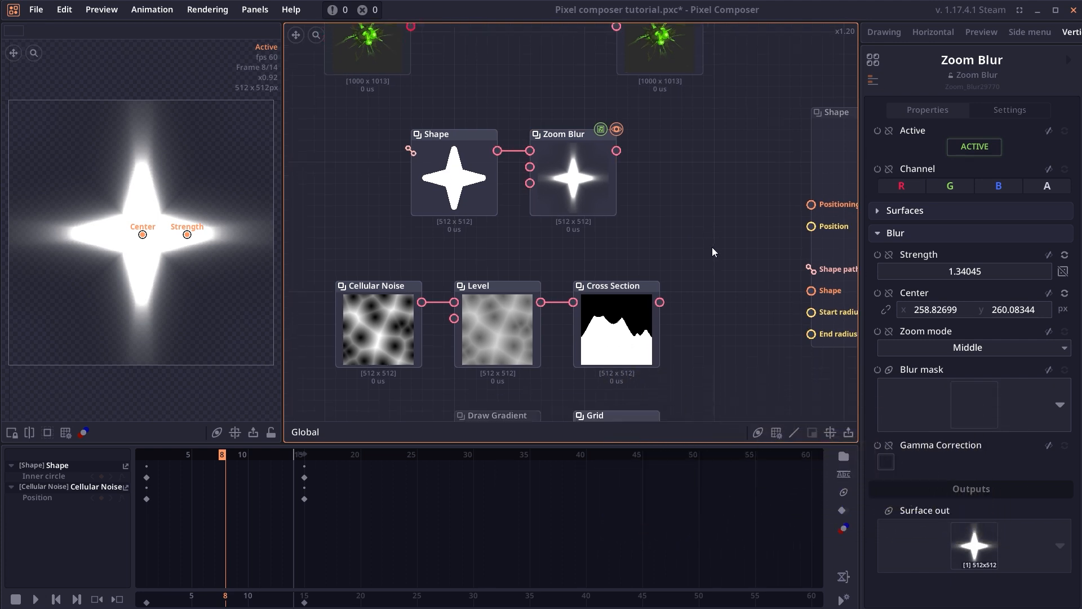
scroll(713, 248, "down", 3)
left_click(596, 259)
scroll(709, 271, "down", 2)
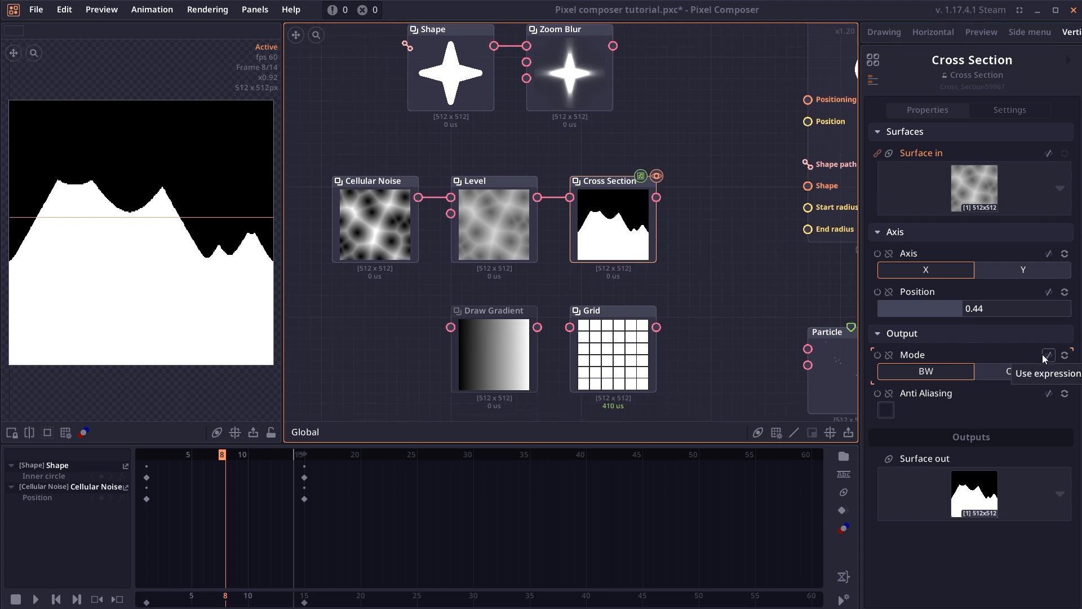
left_click(712, 278)
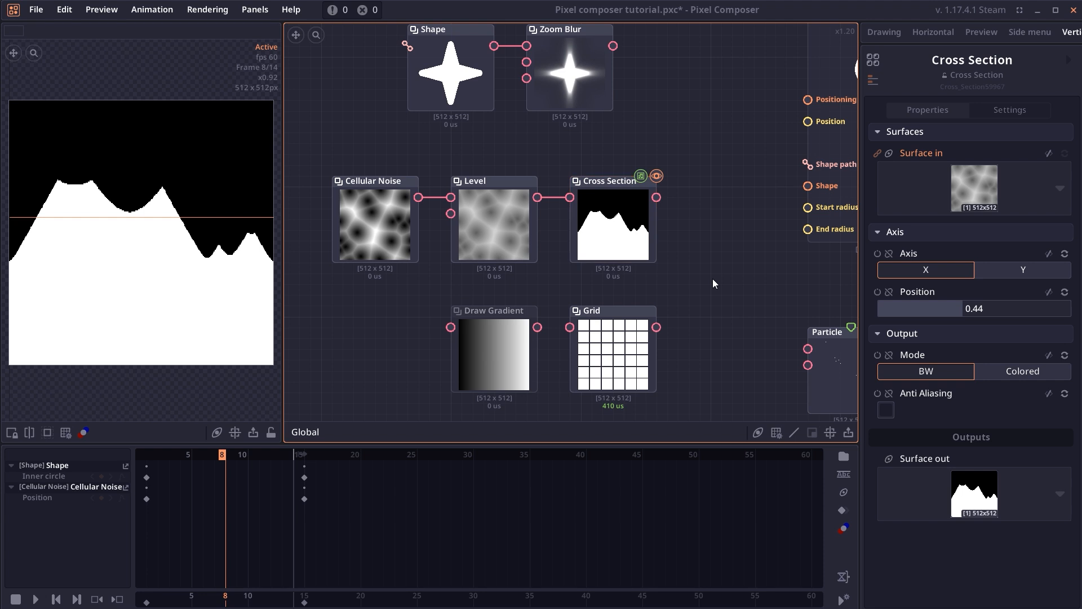
left_click(625, 233)
mouse_move(742, 305)
left_mouse_down()
mouse_move(730, 307)
mouse_move(719, 271)
left_mouse_up()
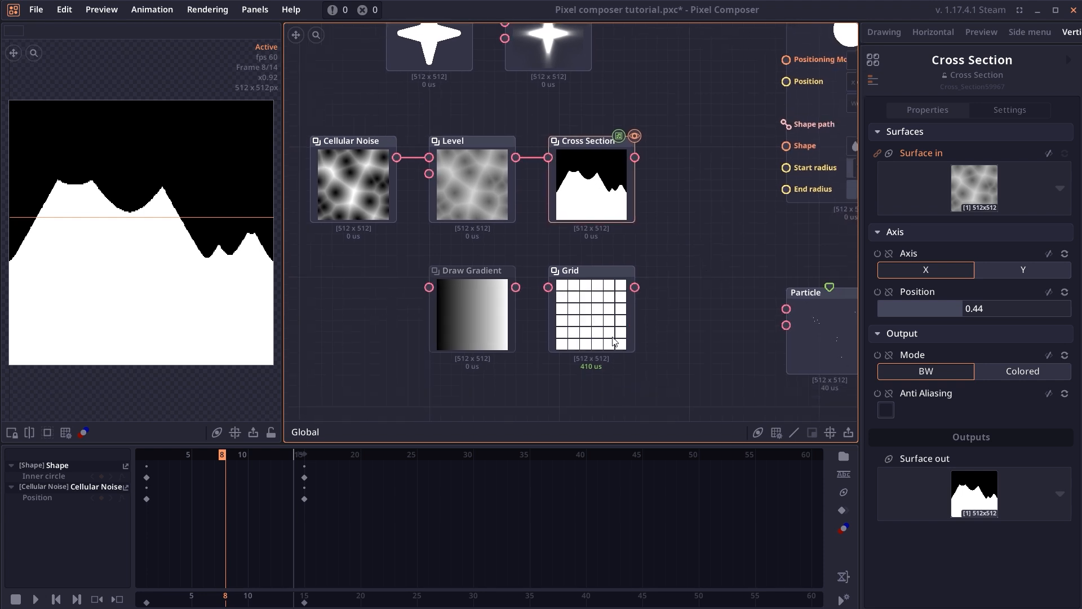
Enable mapping for the Grid node's Gap, connect the Draw Gradient output to it and adjust the gap range.
left_click(494, 333)
left_click_drag(698, 381, 692, 376)
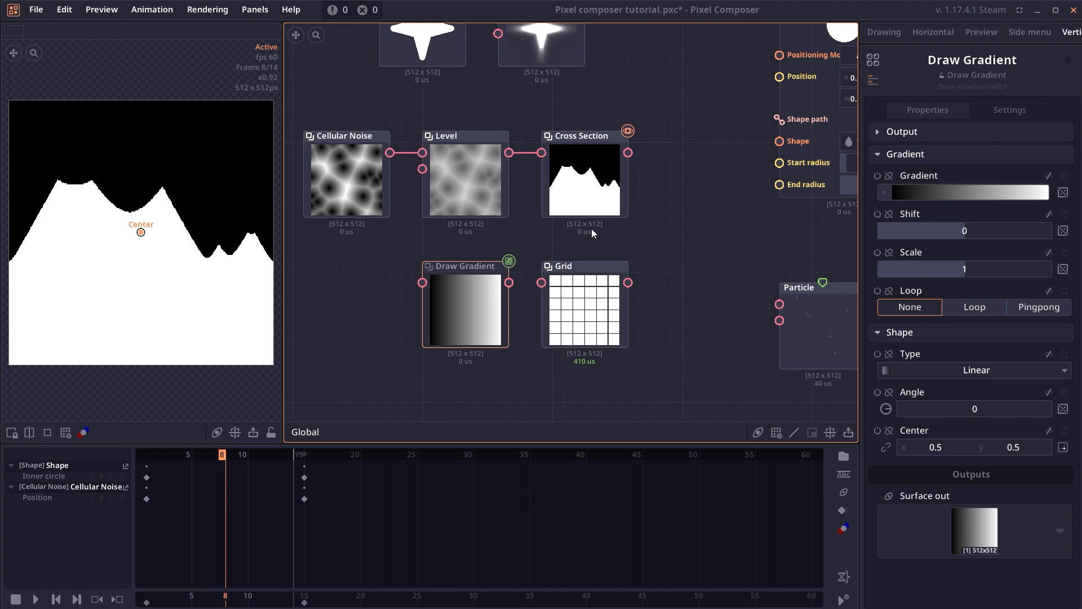
left_click(586, 312)
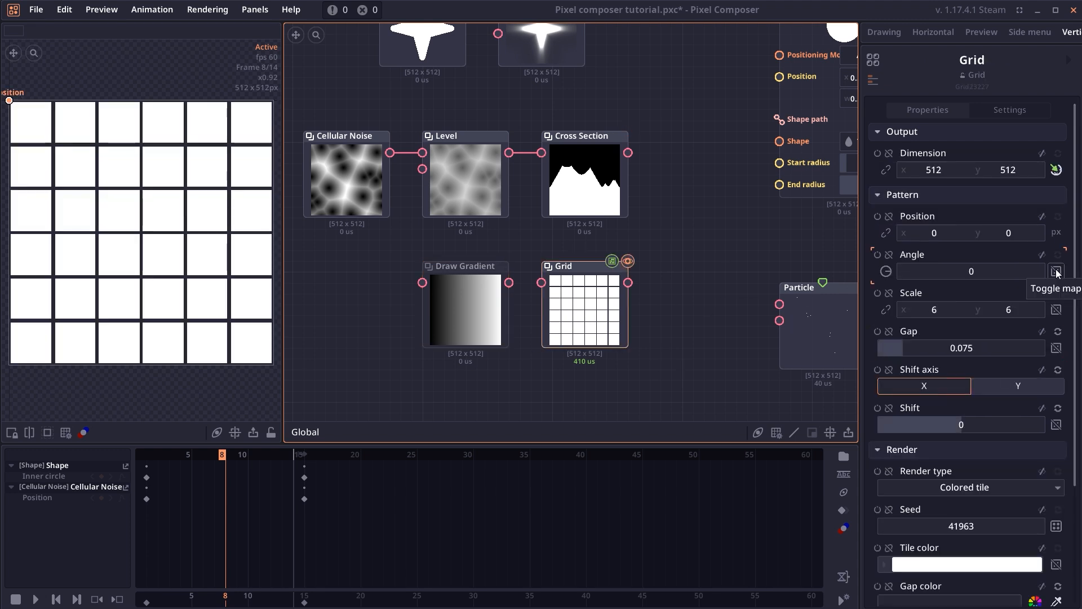
left_click(1056, 350)
left_click_drag(511, 286, 541, 282)
left_click_drag(931, 351, 932, 353)
left_click_drag(1012, 352, 1012, 353)
left_click_drag(932, 352, 933, 352)
On the teardrop Shape node, toggle the Dimension and Anti-aliasing inputs' visibility and hide the Positioning Mode and Position inputs.
left_click_drag(761, 352, 660, 306)
left_click_drag(605, 131, 422, 299)
left_click(594, 100)
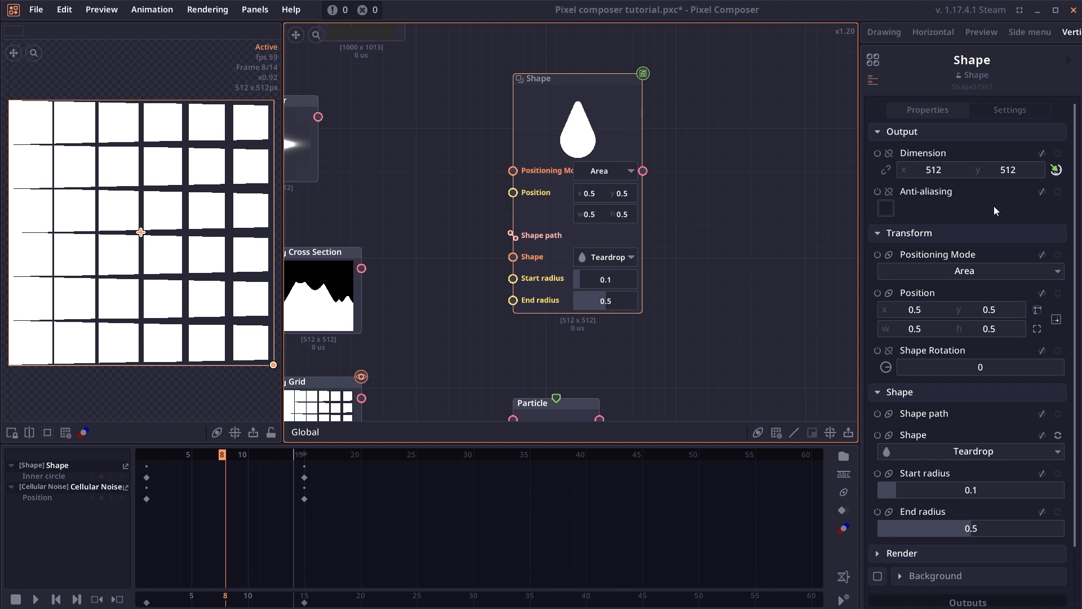
left_click(889, 154)
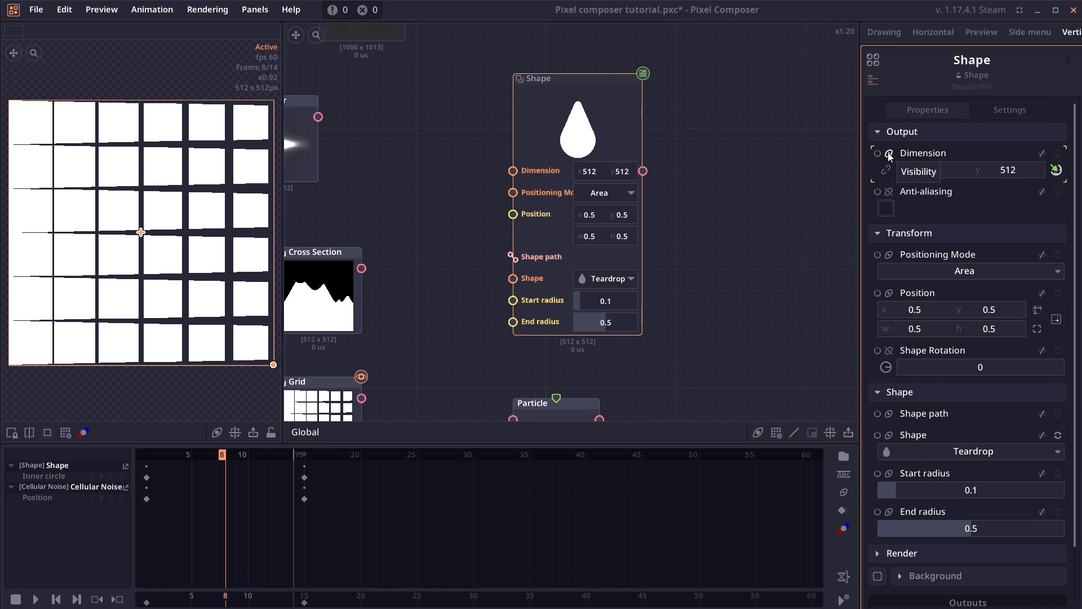
left_click(889, 153)
left_click(889, 191)
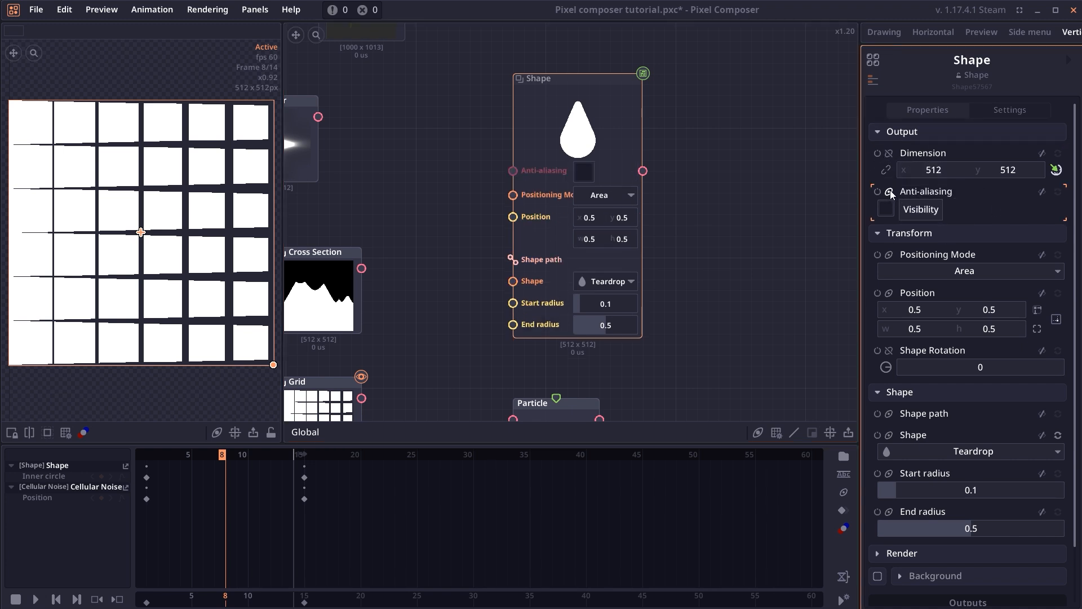
left_click(889, 191)
left_click(888, 255)
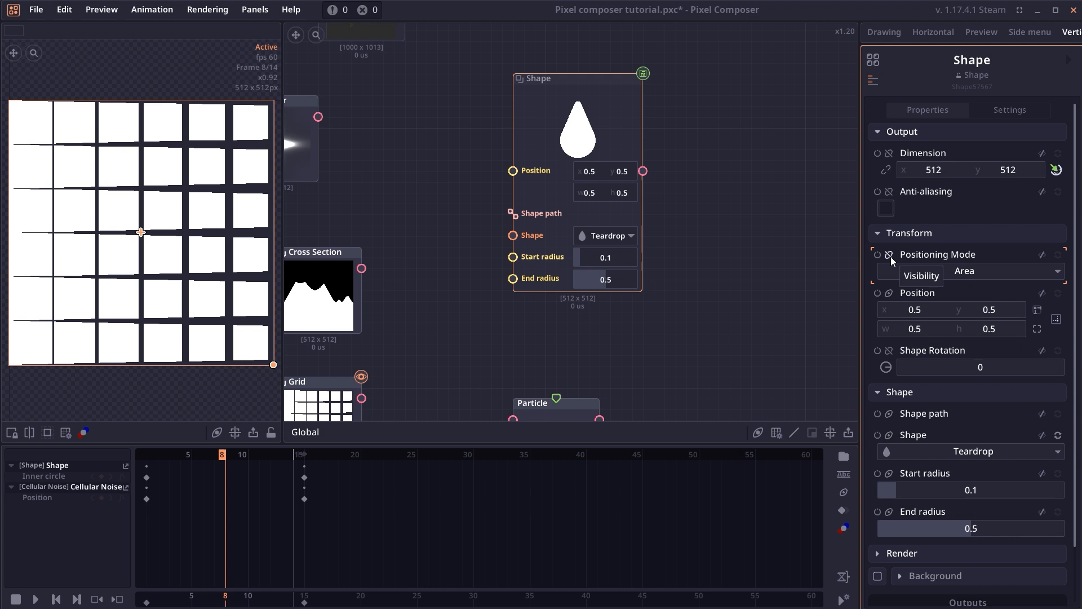
left_click(889, 293)
Select the Particle node and shift it slightly in the graph.
left_click_drag(677, 381, 713, 166)
left_click_drag(582, 221, 606, 232)
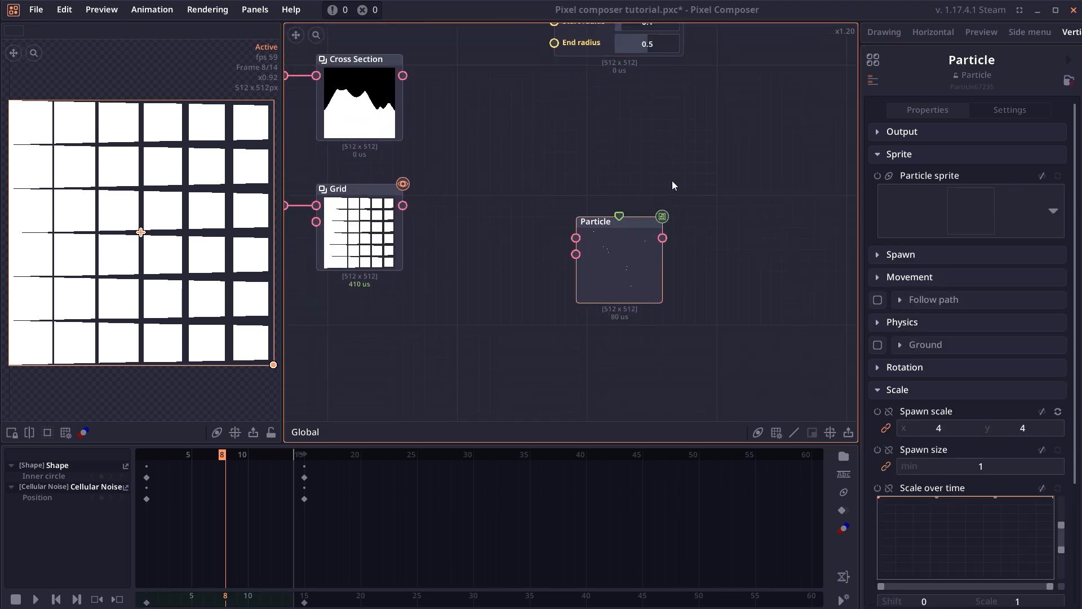
Add Simplex Noise and Displace nodes, and connect the Shape as the Displace input and the noise as its displacement map.
right_click(615, 186)
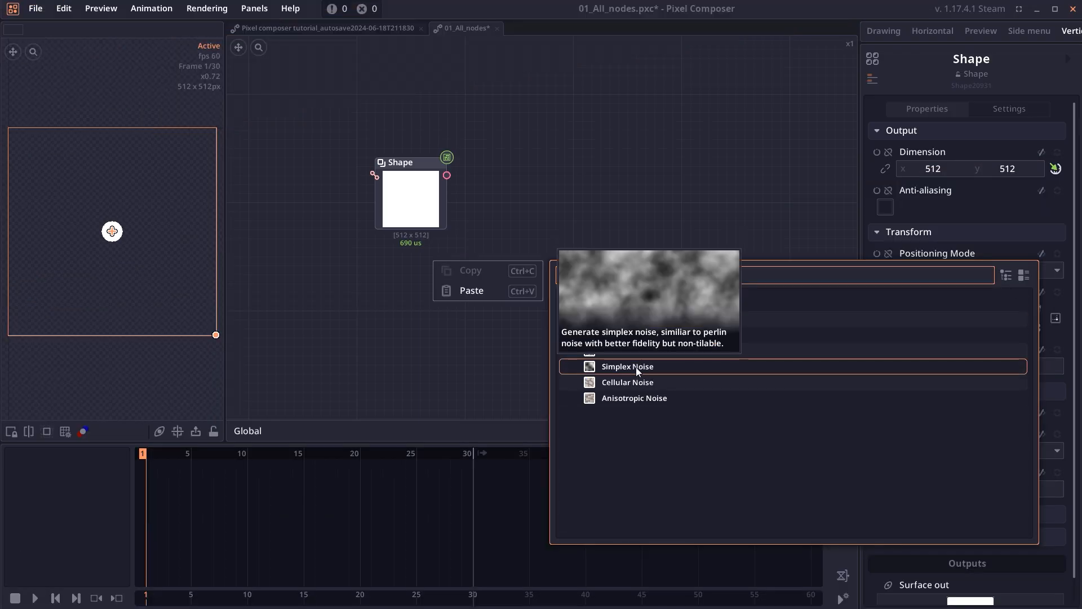
left_click(636, 367)
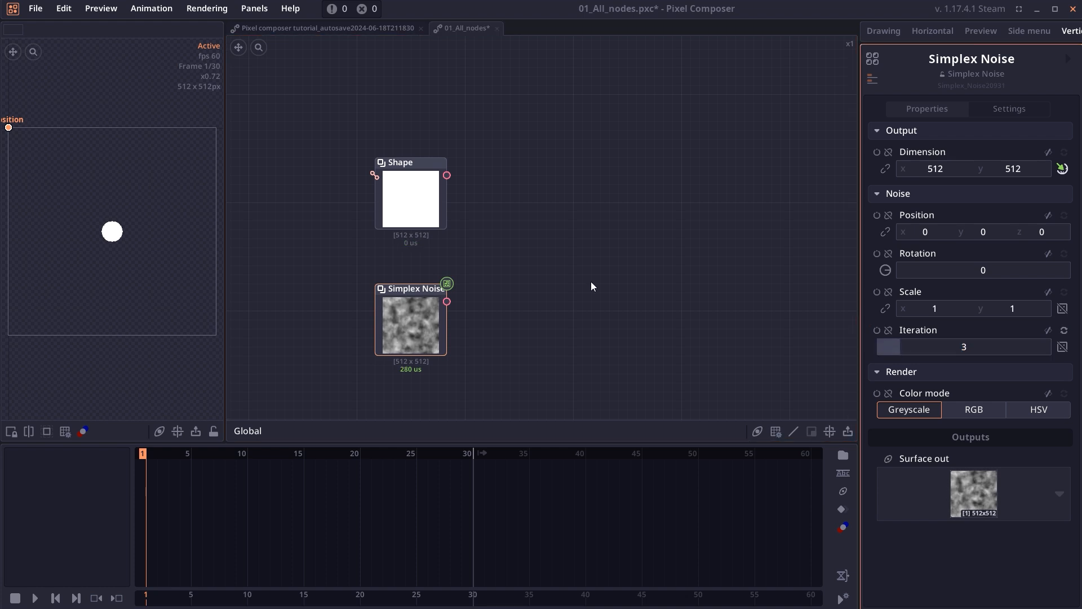
right_click(520, 211)
type("displ")
left_click(620, 263)
left_click_drag(447, 175, 519, 229)
left_click_drag(447, 301, 519, 256)
Change the Shape node to Ellipse and shrink it to about 0.08288 in width and height.
double_click(430, 202)
left_click(947, 450)
left_click(958, 374)
left_click_drag(216, 335, 129, 249)
Add a Zoom Blur node fed by the Displace output and align it beside the Displace node.
scroll(588, 246, "up", 1)
left_click_drag(562, 191, 594, 219)
type("zoom")
left_click(648, 280)
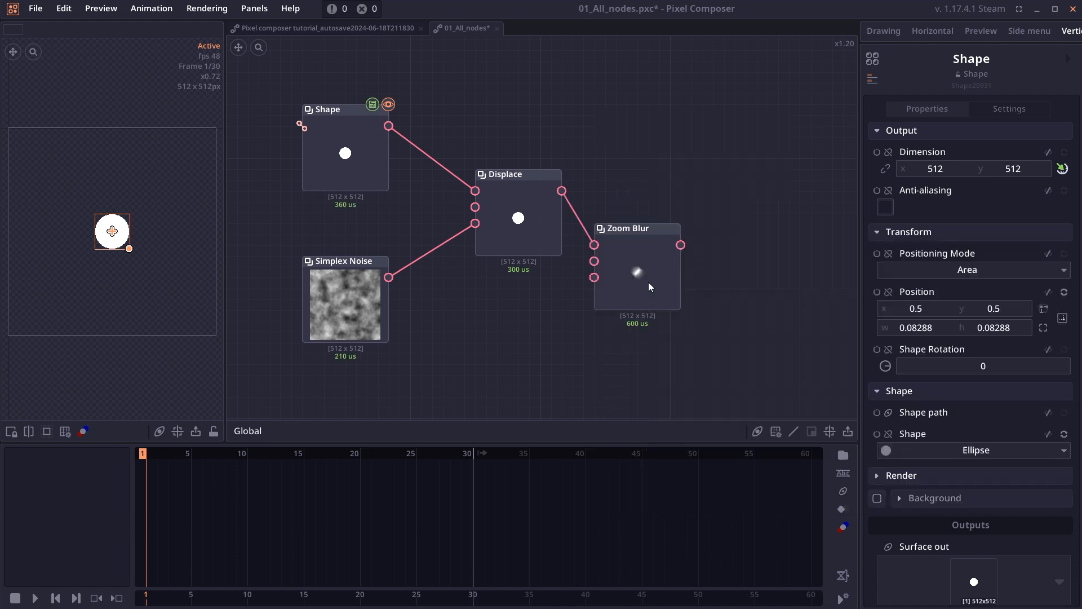
left_click_drag(649, 282, 646, 227)
Adjust the Displace node's settings to break the circle into fragments, and shrink the Shape node's ellipse slightly.
left_click(519, 242)
left_click_drag(952, 346, 1008, 346)
left_click(966, 447)
left_click(1046, 447)
left_click(902, 446)
left_click_drag(901, 384, 977, 384)
double_click(538, 238)
left_click_drag(958, 349, 1040, 349)
left_click_drag(959, 384, 1003, 384)
left_click(345, 152)
left_click_drag(129, 249, 124, 244)
Preview the Zoom Blur node, set its strength to about 2.03 and move its centre onto the displaced shape.
double_click(637, 231)
left_click_drag(958, 271, 1003, 270)
left_click_drag(8, 128, 72, 212)
left_click_drag(963, 271, 932, 271)
left_click_drag(72, 212, 114, 231)
Add a Blend node fed by the Zoom Blur output.
left_click(719, 229)
left_click_drag(719, 229, 658, 211)
left_click_drag(620, 173, 649, 208)
type("blend")
key("Return")
left_click(716, 212)
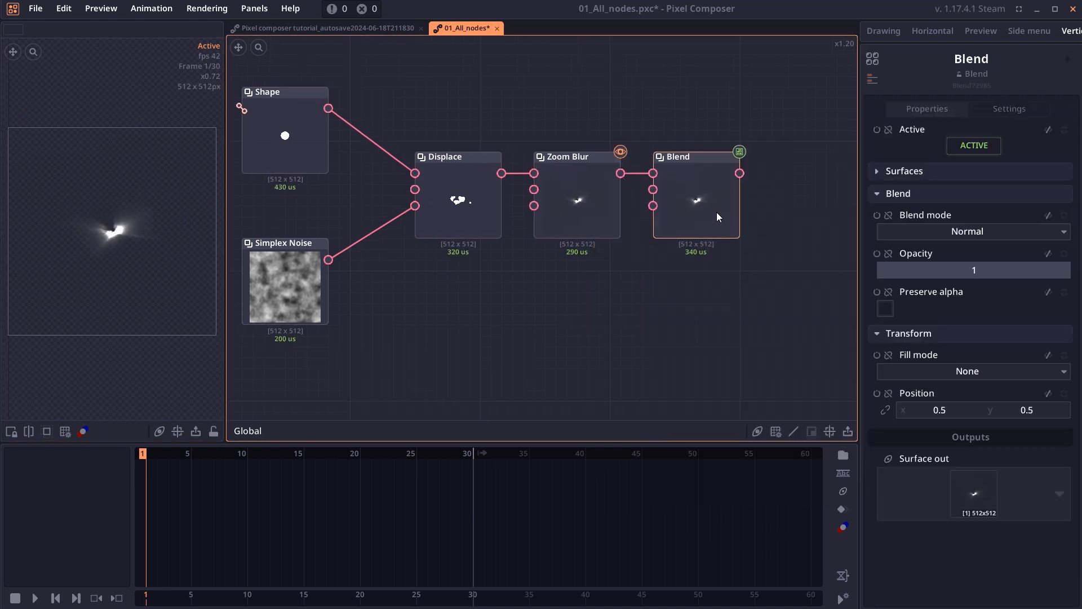
left_click(293, 136)
double_click(877, 498)
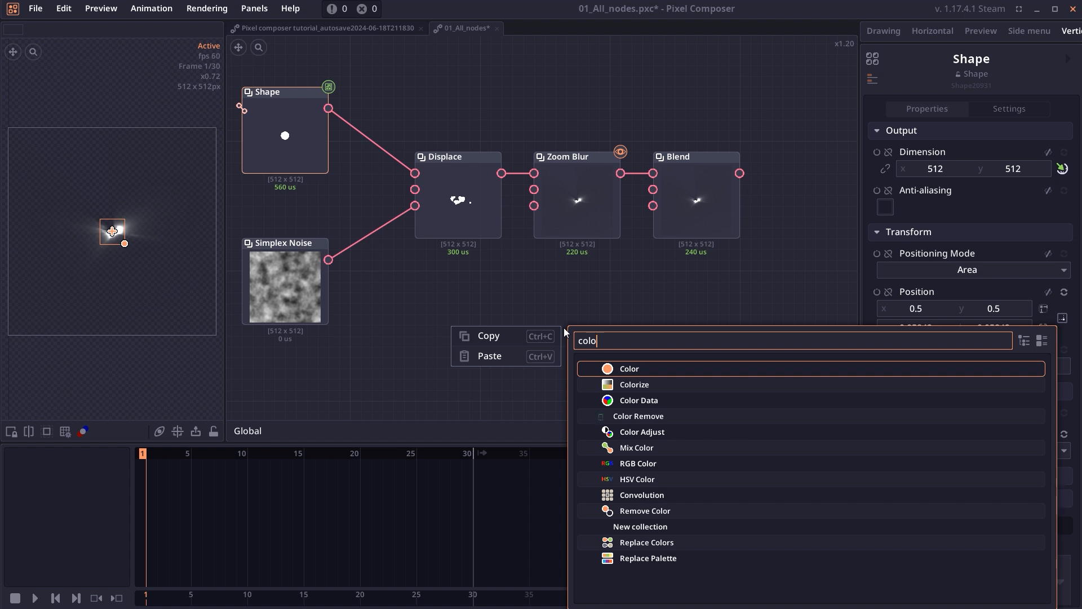
key("Return")
key("Delete")
Add a black Solid node and connect it to the Blend node as the background behind the Zoom Blur.
right_click(552, 336)
type("soli")
key("Return")
double_click(595, 363)
left_click_drag(595, 363, 652, 189)
left_click_drag(615, 332, 592, 332)
left_click(952, 307)
left_click(475, 370)
left_click(754, 395)
Preview the Blend node and add a second Zoom Blur node fed by its output.
double_click(698, 198)
left_click_drag(737, 191, 636, 194)
type("zoom")
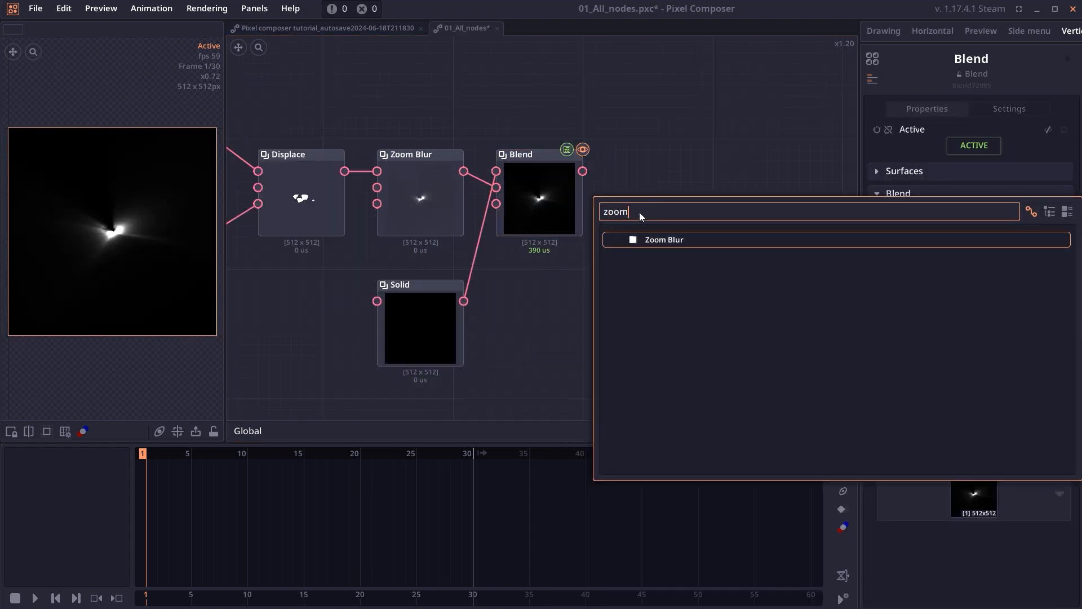
left_click(654, 239)
left_click_drag(671, 240, 669, 197)
Set the first Zoom Blur node's centre X to 250 px and enter a matching centre Y.
left_click(908, 308)
left_click(420, 197)
left_click(933, 308)
key("BackSpace")
key("BackSpace")
key("BackSpace")
key("BackSpace")
key("Delete")
key("Delete")
key("Delete")
key("Delete")
key("Delete")
type("256")
left_click(1010, 311)
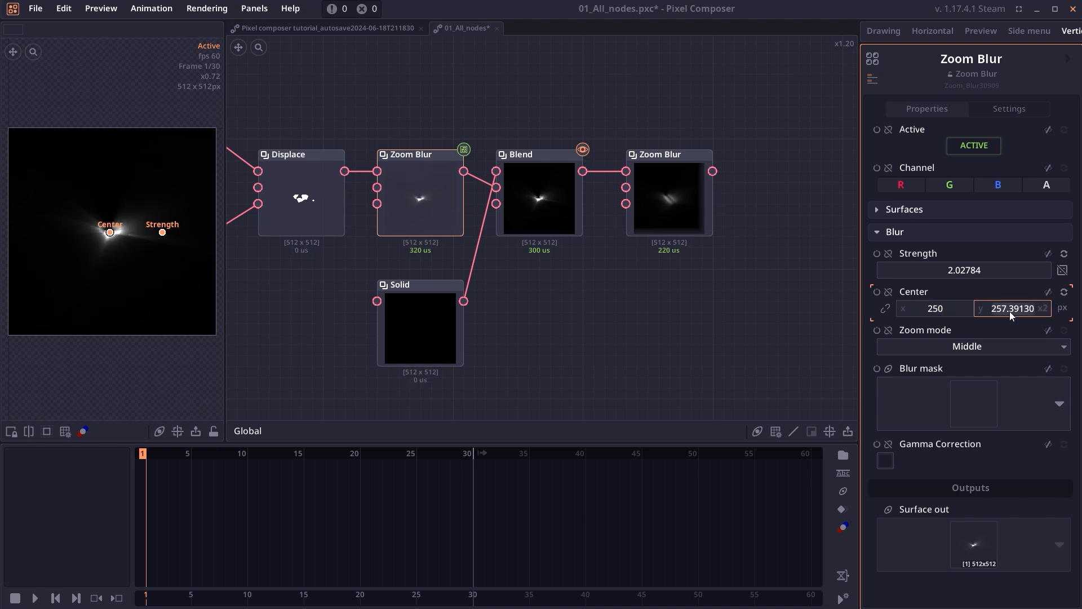
type("256")
key("Return")
Centre the second Zoom Blur node at 250, 250 px, set its strength to 0.44 and turn off its alpha channel.
double_click(671, 198)
left_click(922, 308)
type("250")
left_click(1006, 312)
type("250")
key("Return")
left_click_drag(966, 273, 997, 272)
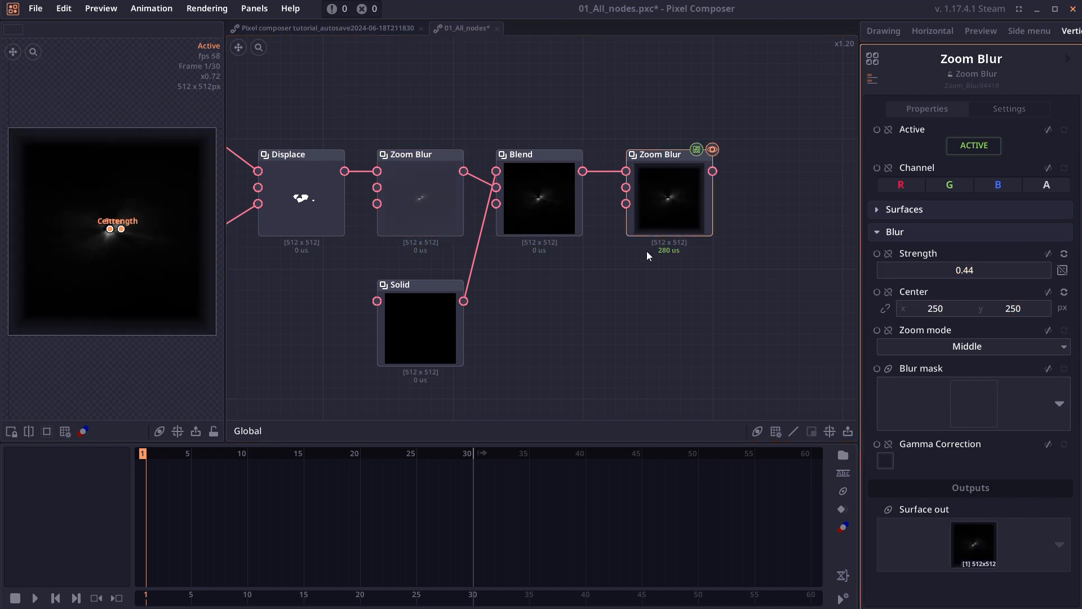
left_click(1046, 185)
Enlarge the Shape node's ellipse to about 0.08424 wide and 0.08016 high.
left_click(419, 215)
left_click(301, 197)
left_click_drag(242, 70, 428, 76)
left_click(314, 135)
left_click_drag(124, 242, 130, 248)
left_click_drag(668, 357, 556, 320)
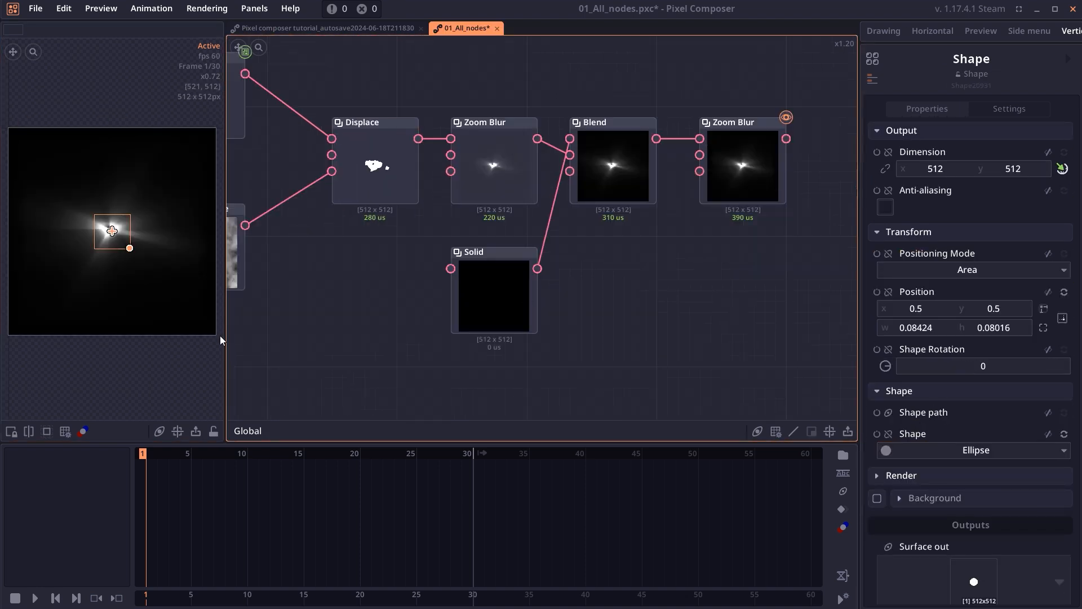